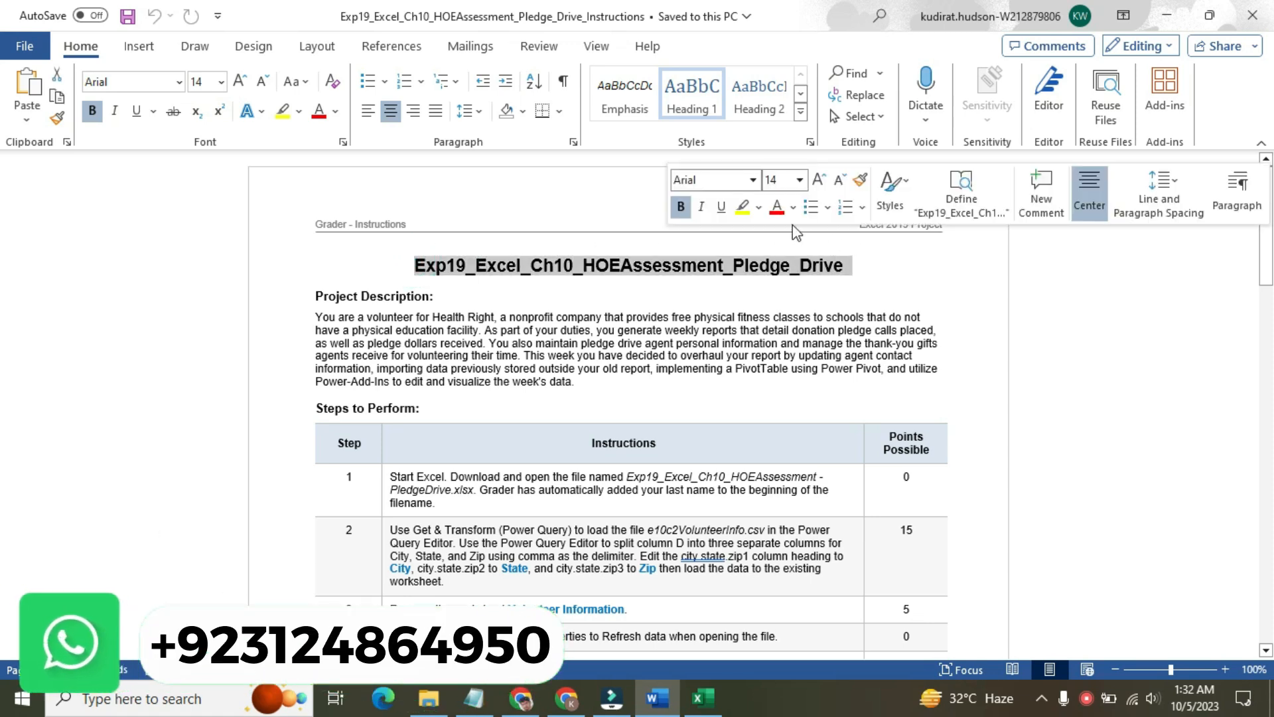
Step: Highlight the document title Exp19_Excel_Ch10_HOEAssessment_Pledge_Drive in yellow
left_click(743, 206)
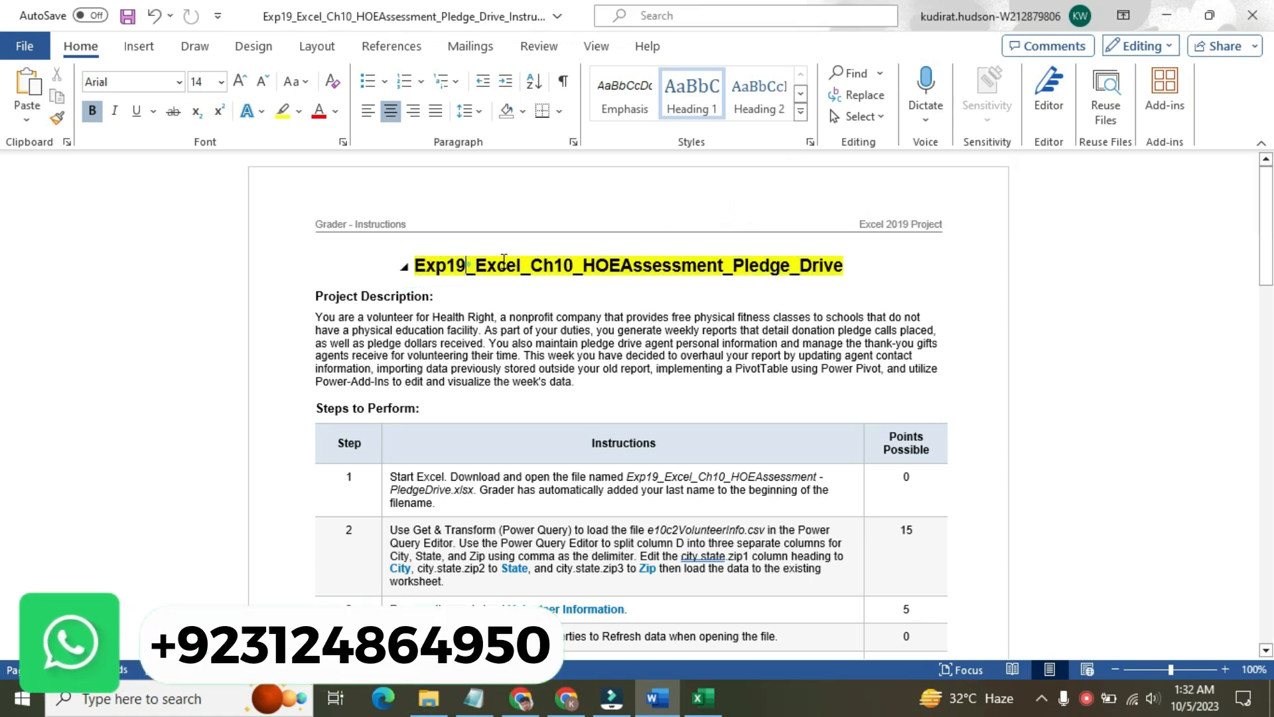
left_click(468, 265)
Step: Switch to the PledgeDrive workbook in Excel and view its file name and location details
left_click(703, 698)
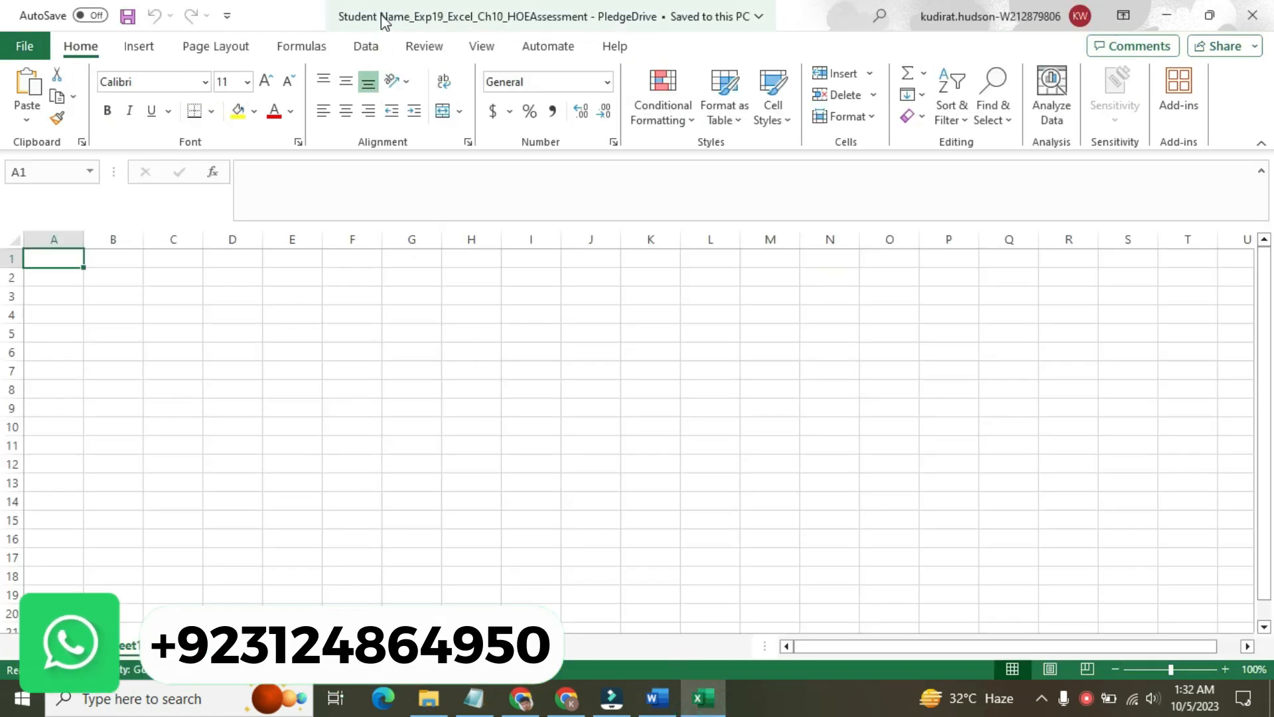
left_click(636, 24)
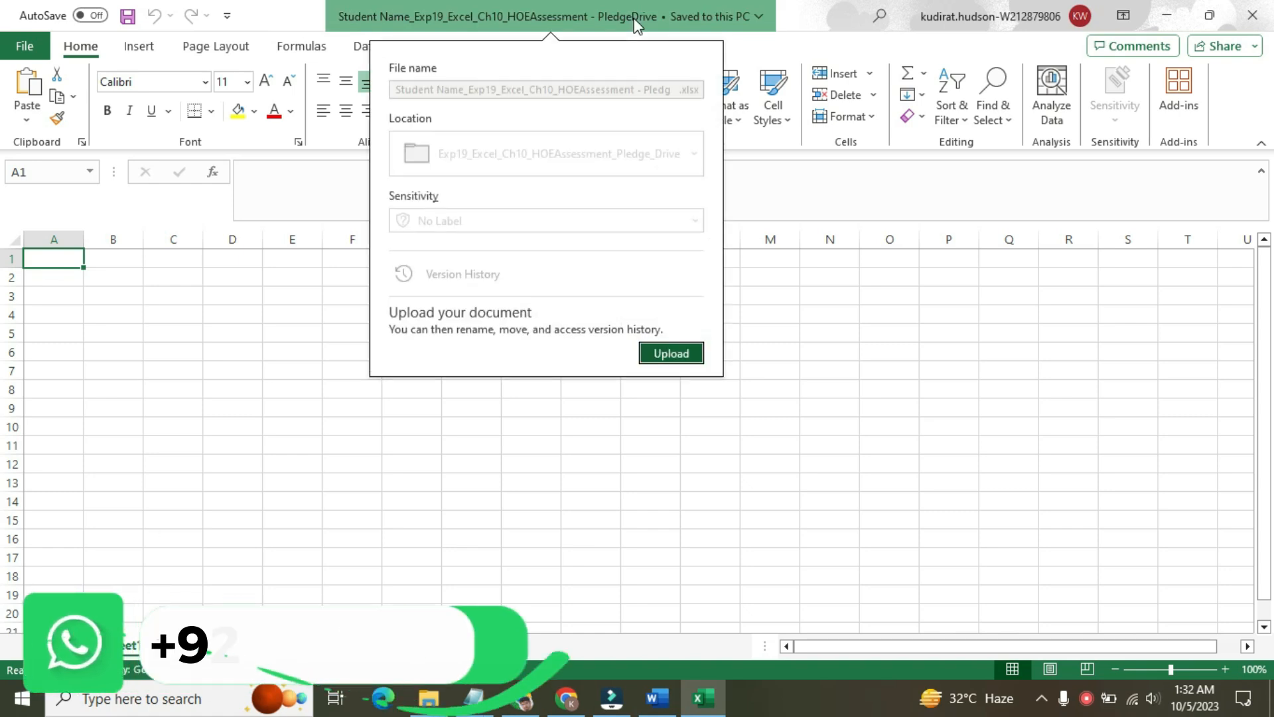
left_click(636, 25)
left_click(636, 24)
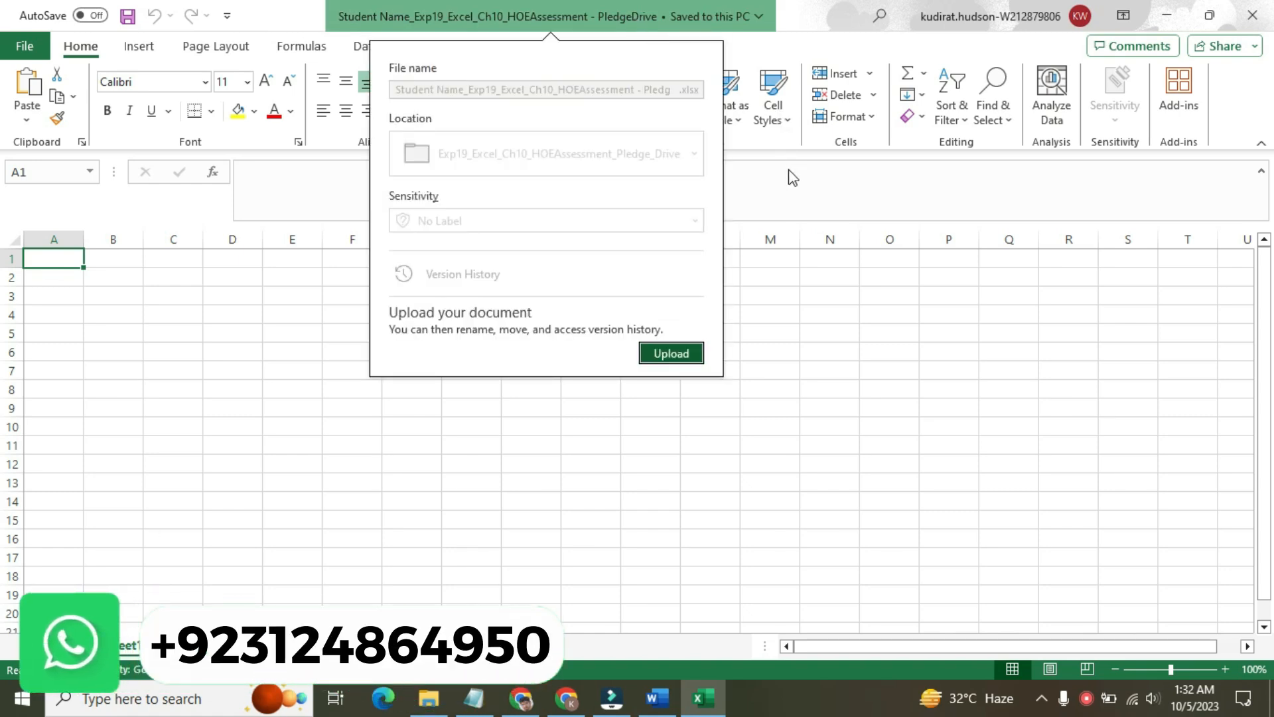
left_click(751, 335)
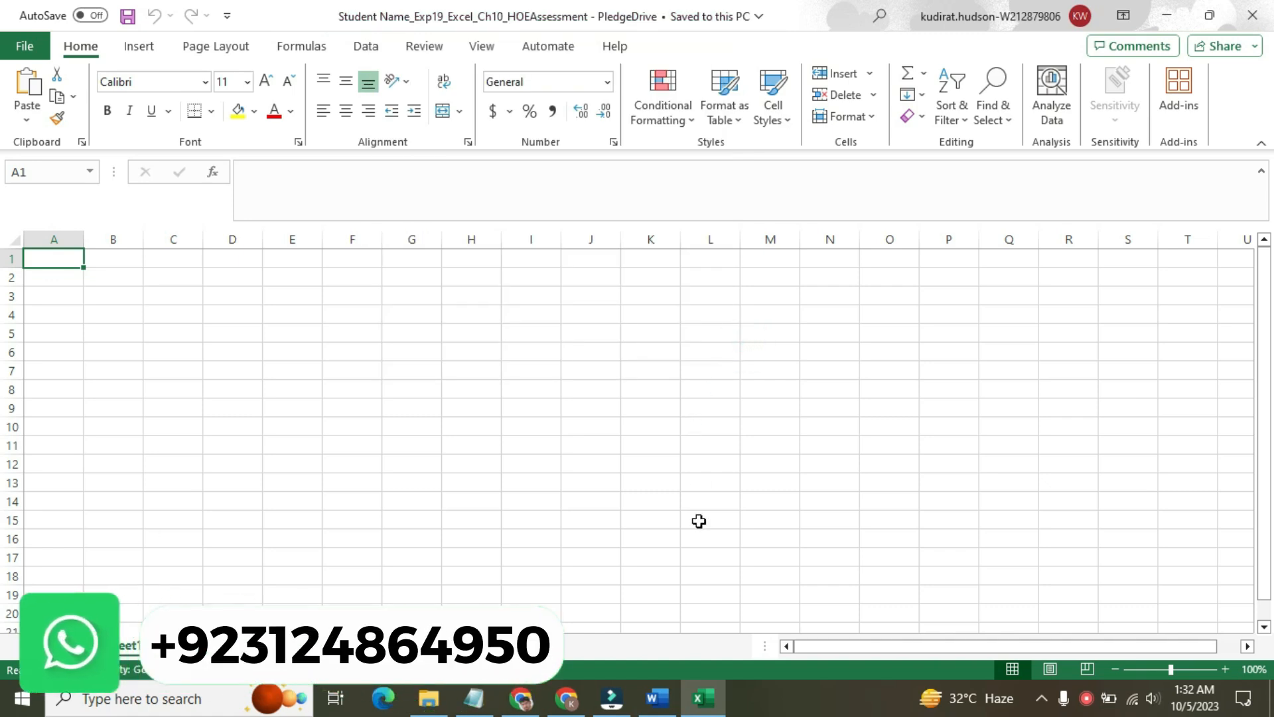
Step: Return to the Word instructions and highlight the Project Description heading and its paragraph in yellow
left_click(658, 697)
left_click_drag(314, 296, 575, 382)
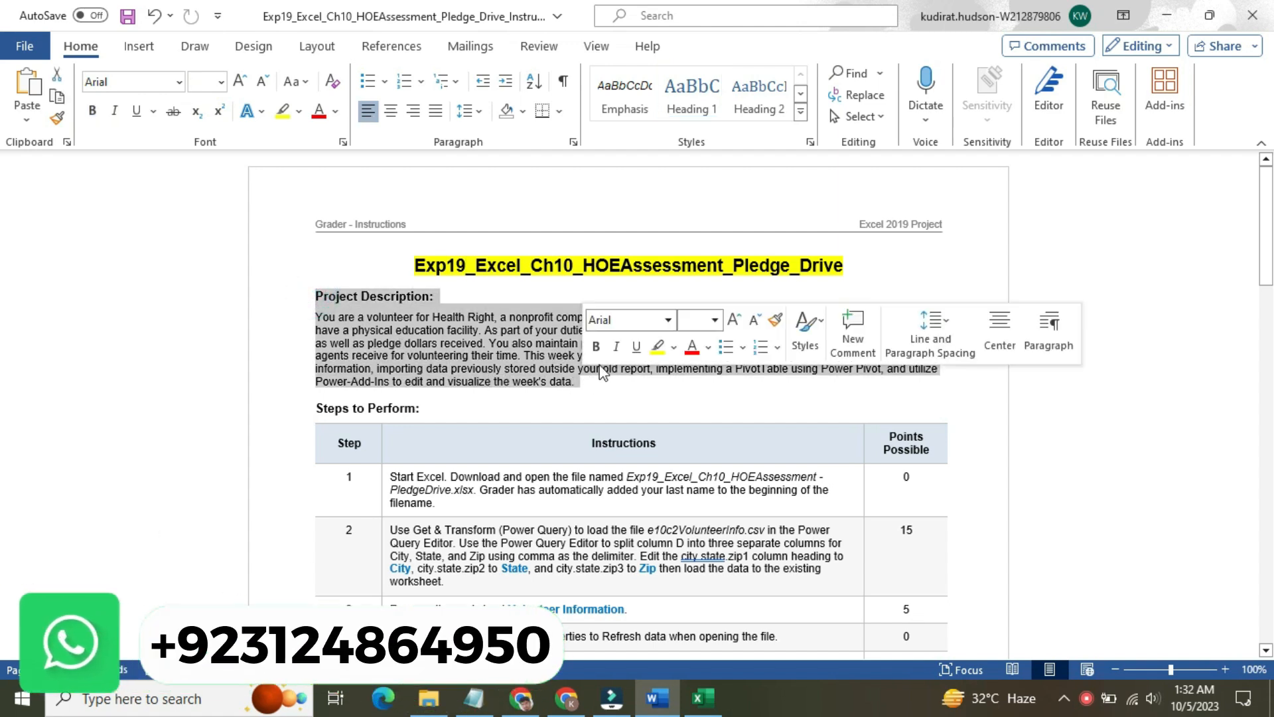
left_click(658, 341)
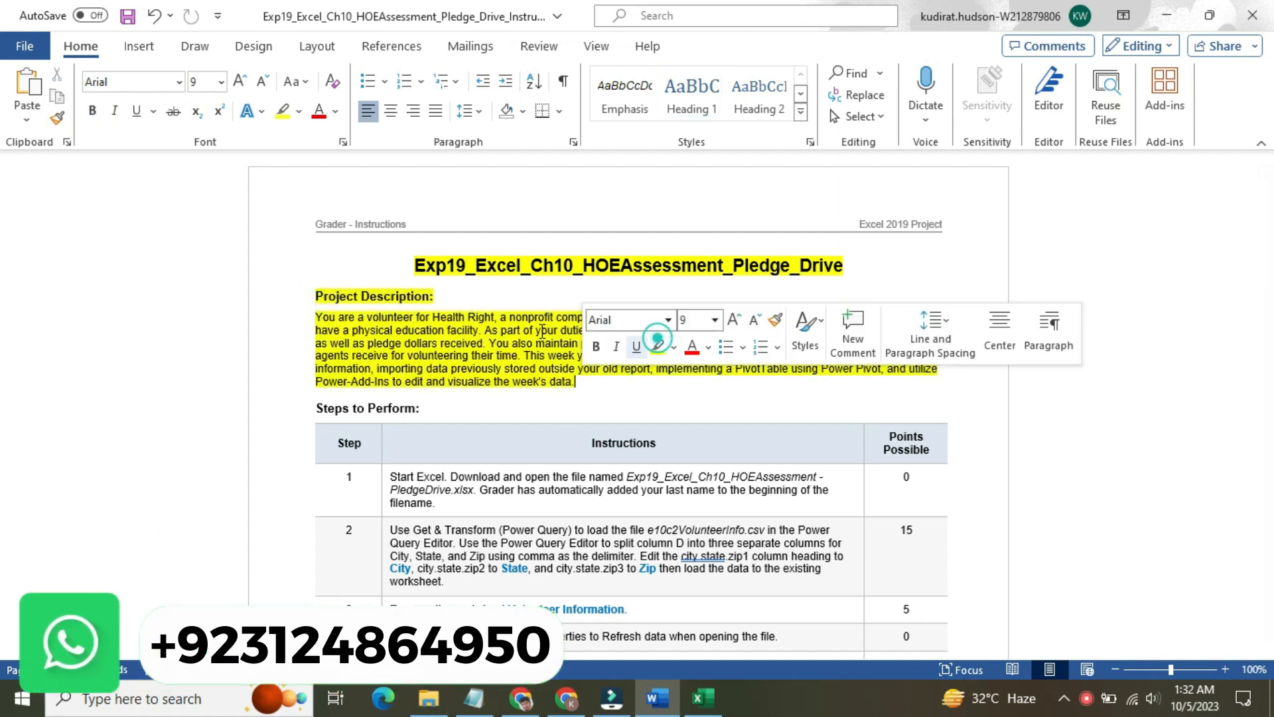
left_click(323, 290)
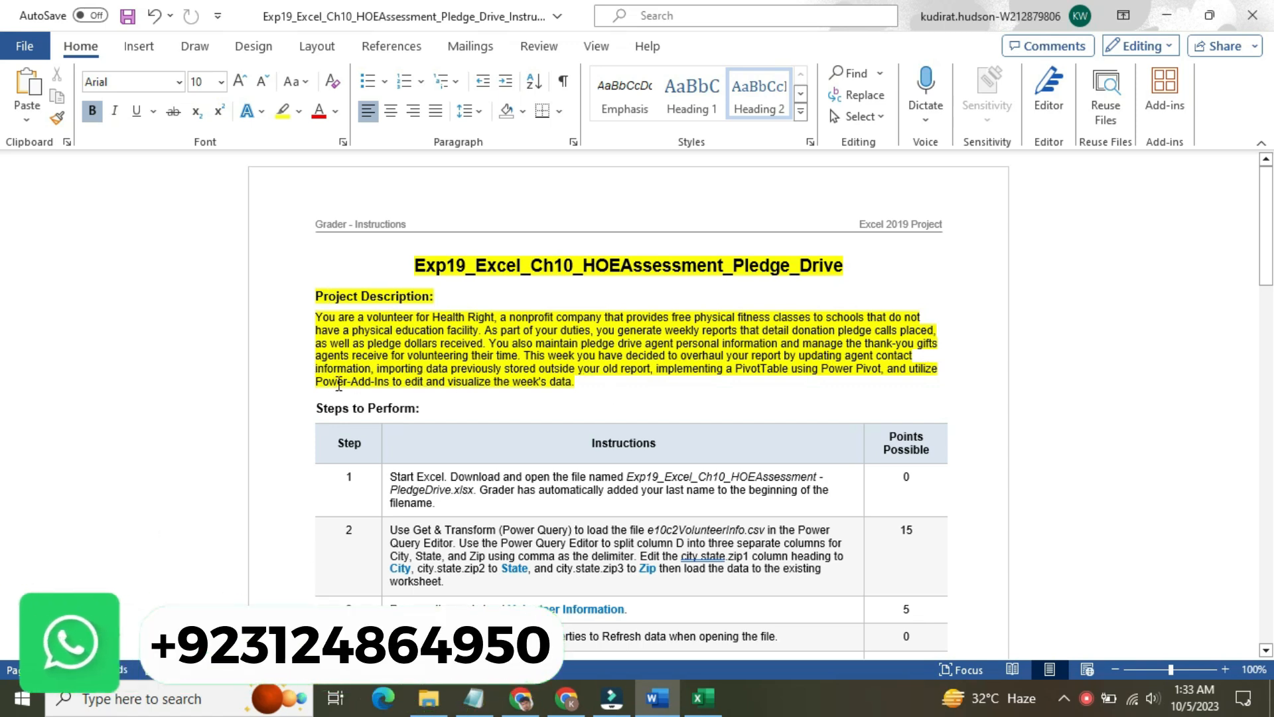
Step: Remove the highlighting from the document title and the Project Description section
left_click(584, 380)
left_click_drag(576, 381, 437, 255)
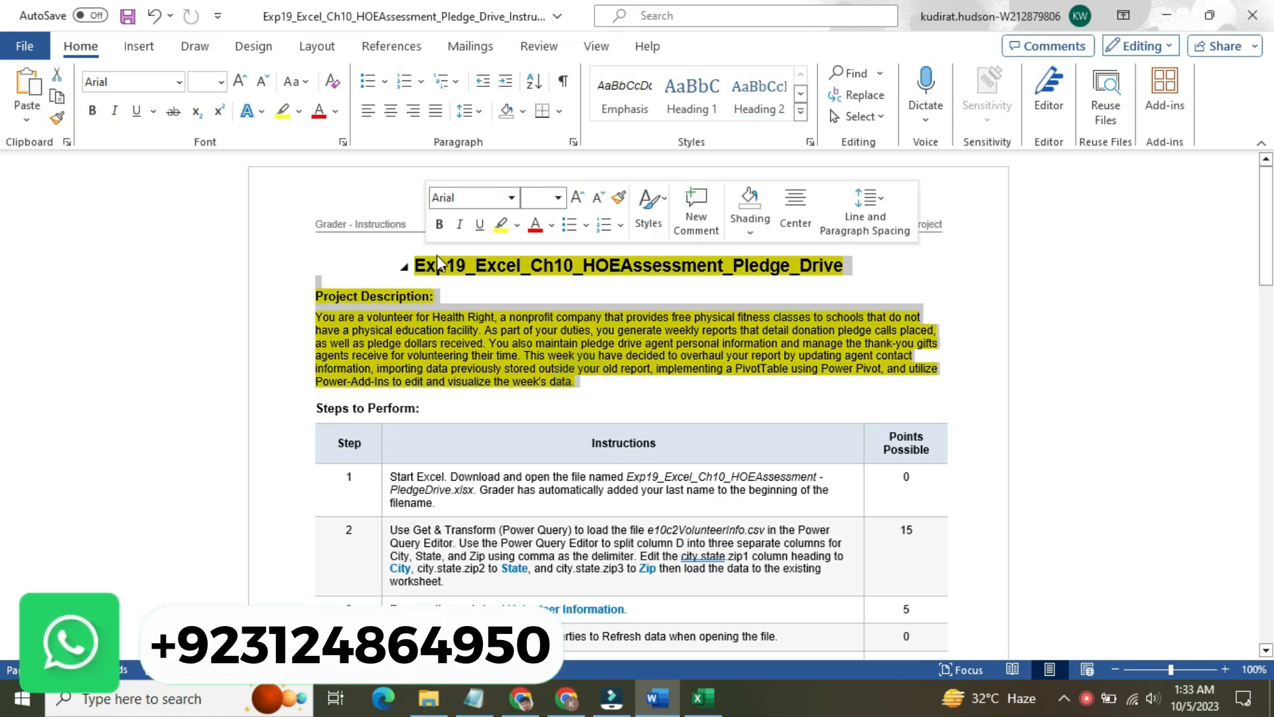
left_click(517, 225)
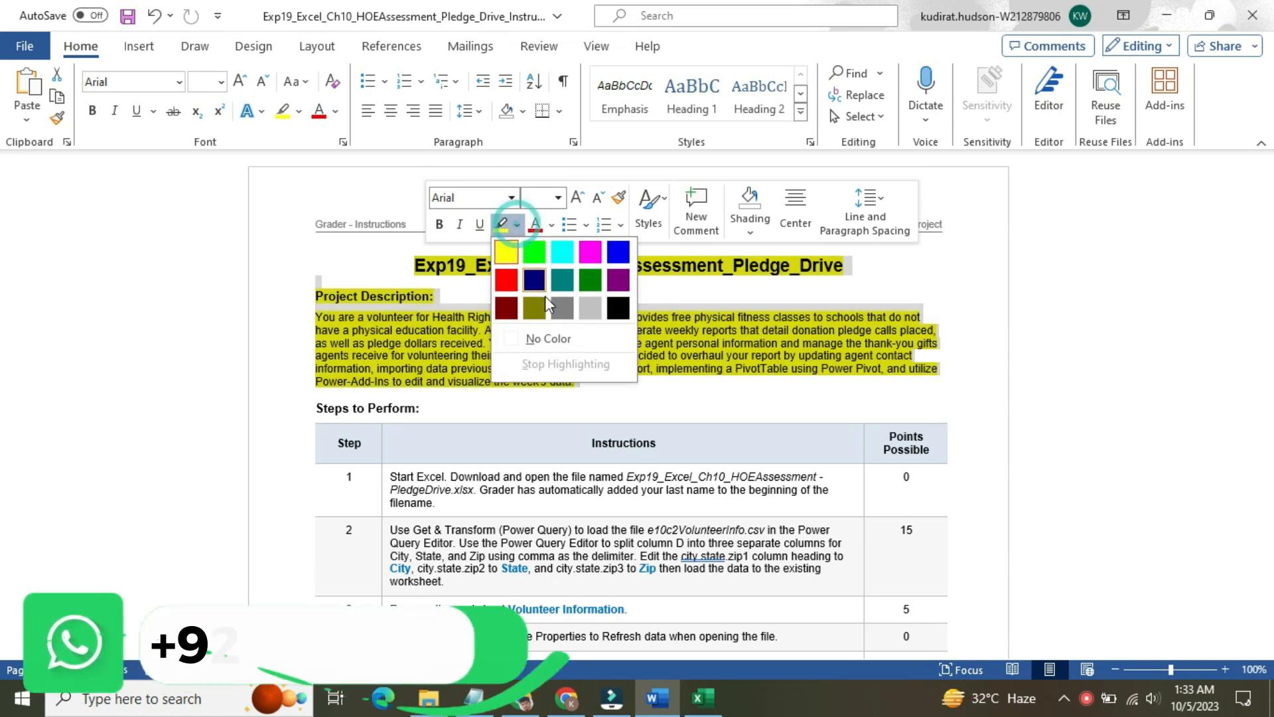
left_click(549, 338)
left_click(647, 397)
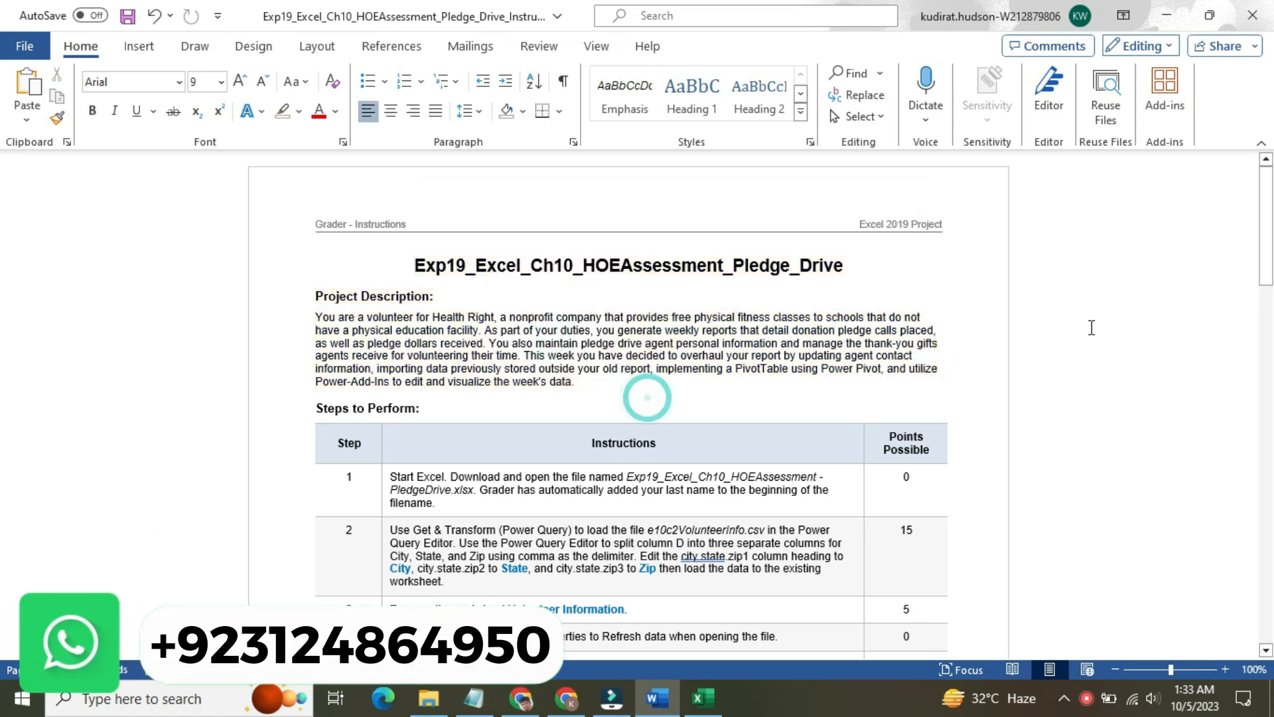
Step: Enlarge the step 1 instruction text in the table to 16 pt and highlight it in yellow
left_click_drag(1271, 230, 1273, 288)
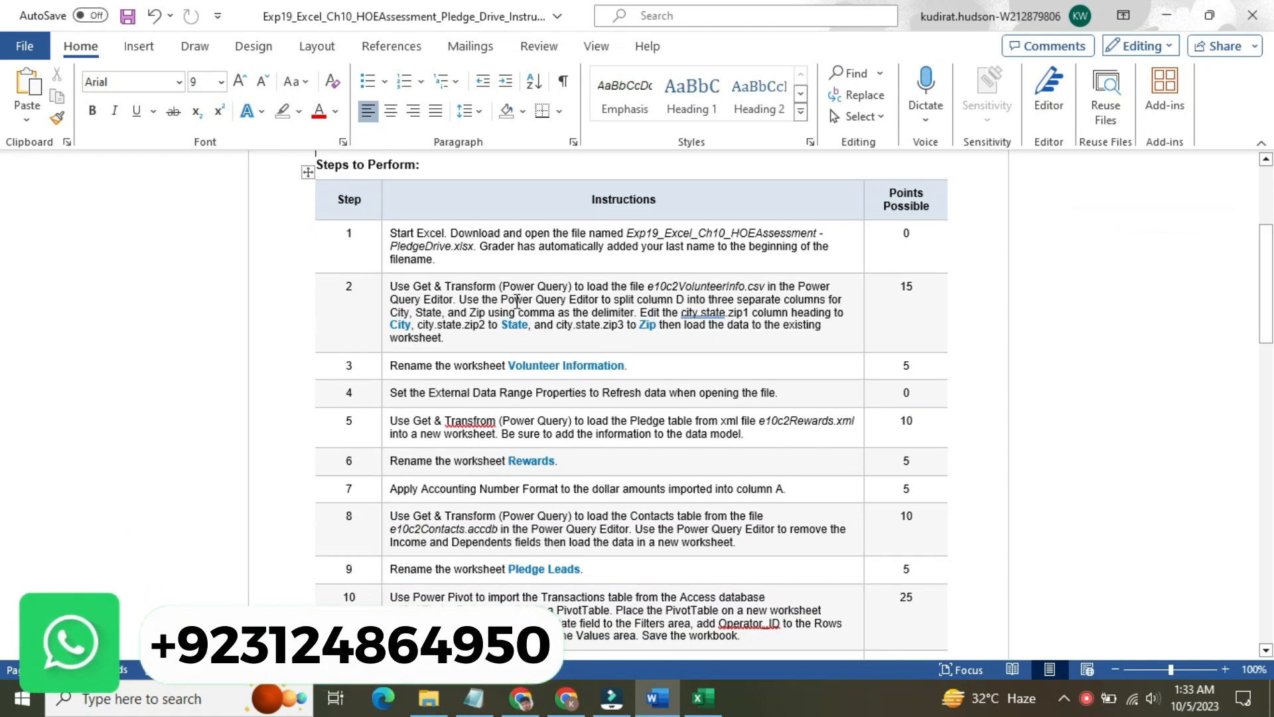
left_click(384, 253)
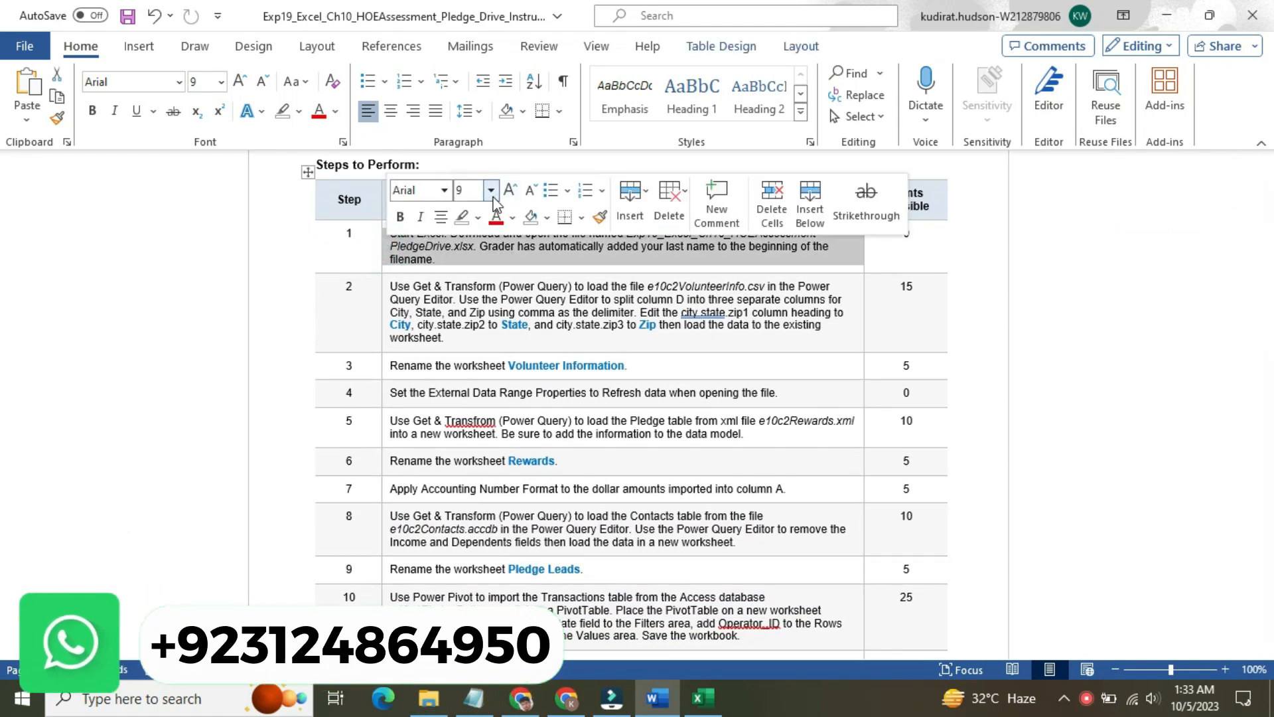
left_click(492, 191)
left_click(479, 340)
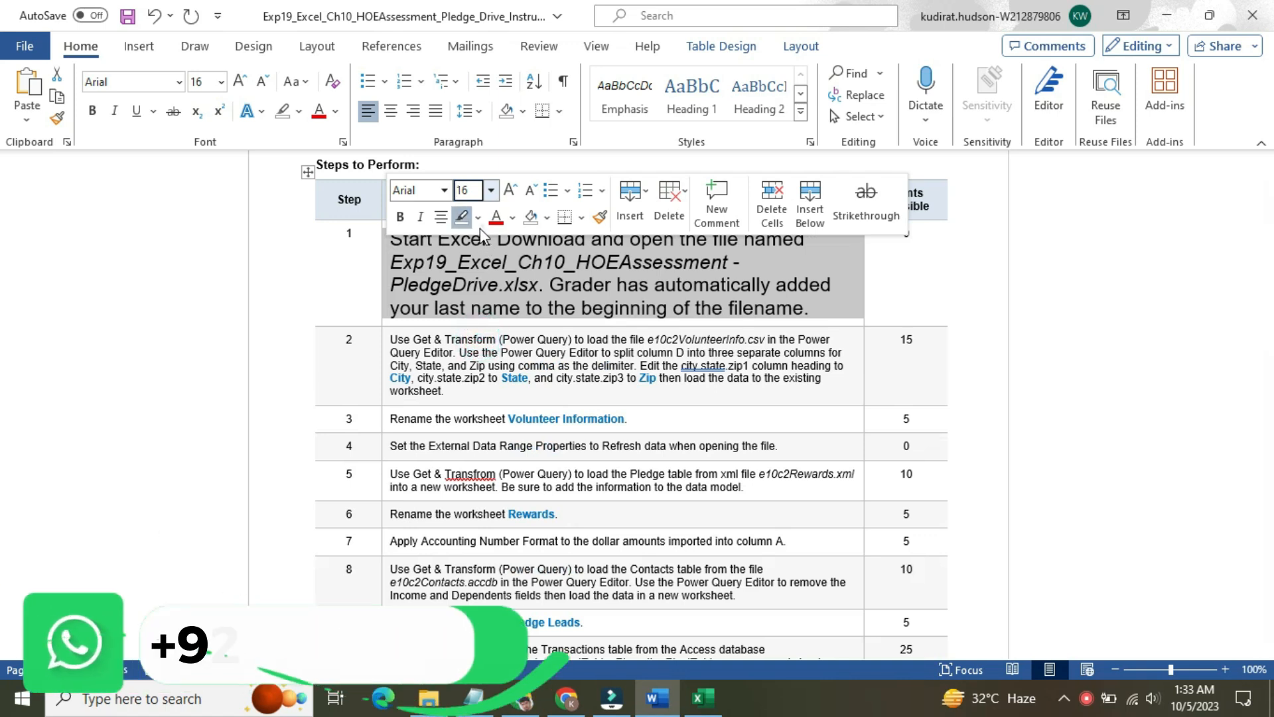
left_click(479, 224)
left_click(471, 244)
left_click(443, 252)
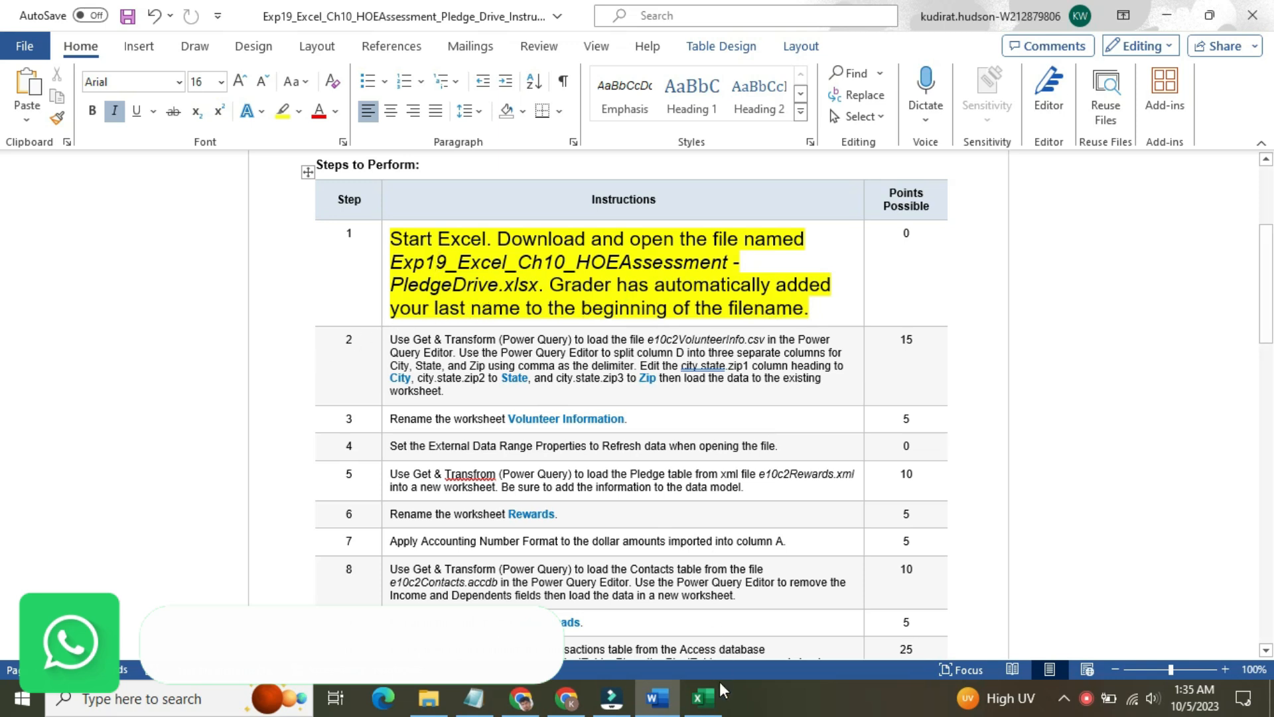
Step: Check the open workbook in Excel, then reset the step 1 instruction in Word to 9 pt with no highlight color
left_click(709, 702)
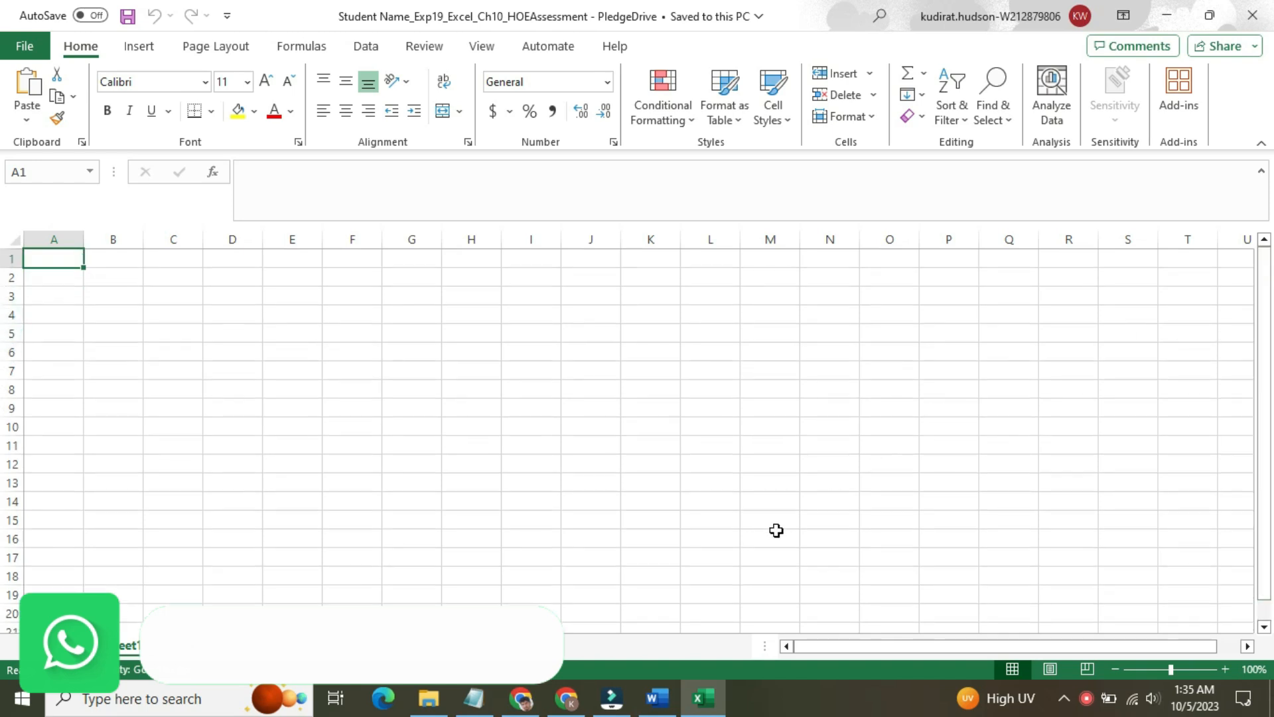
left_click(659, 697)
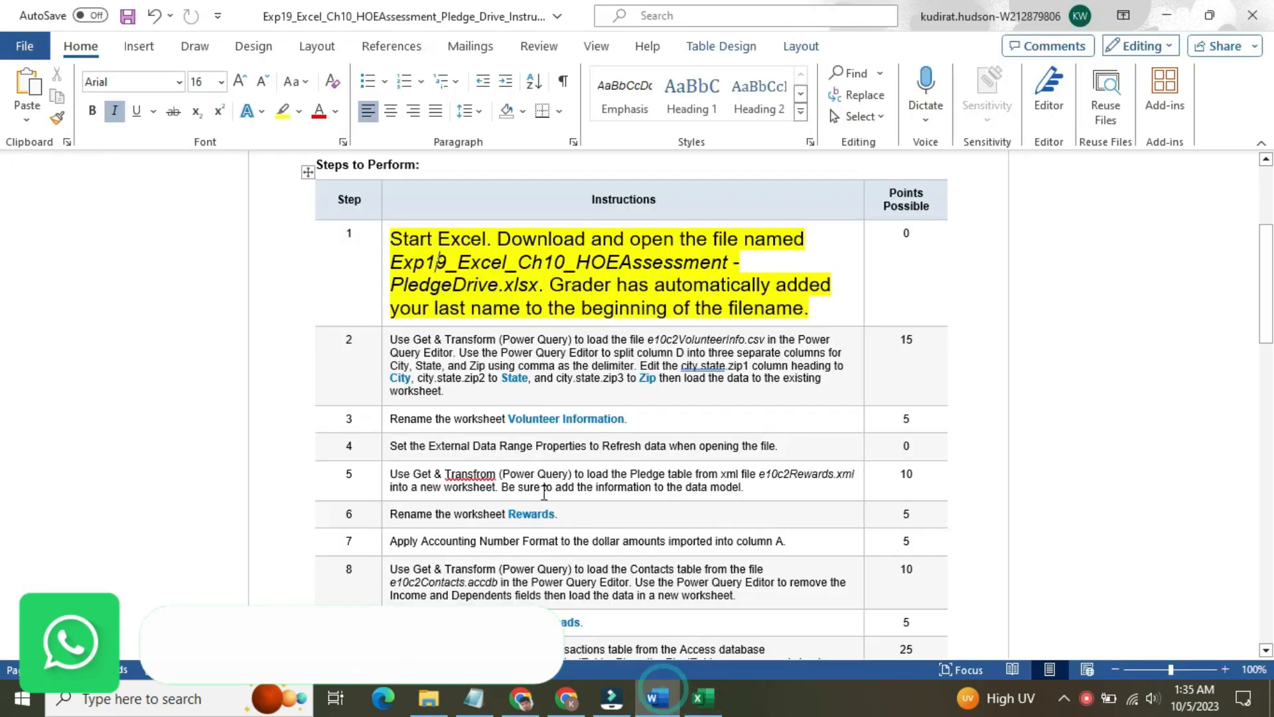
left_click(380, 292)
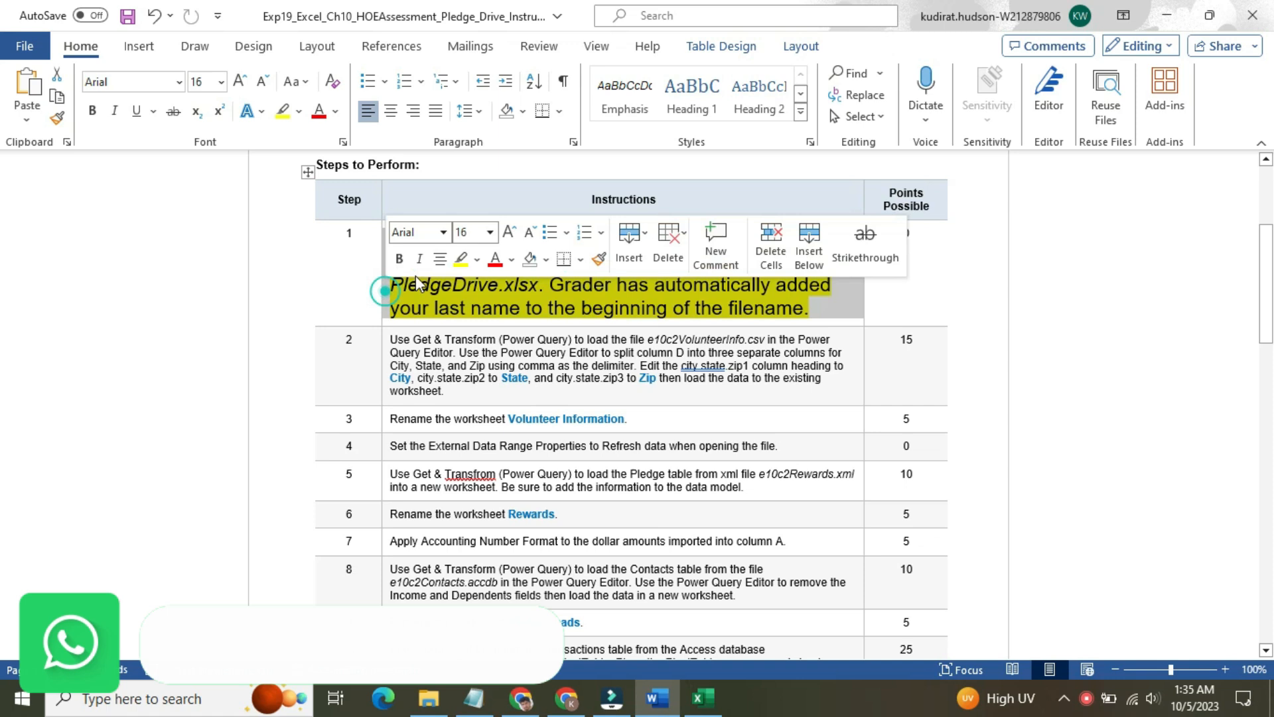
left_click(490, 231)
left_click(465, 267)
left_click(477, 258)
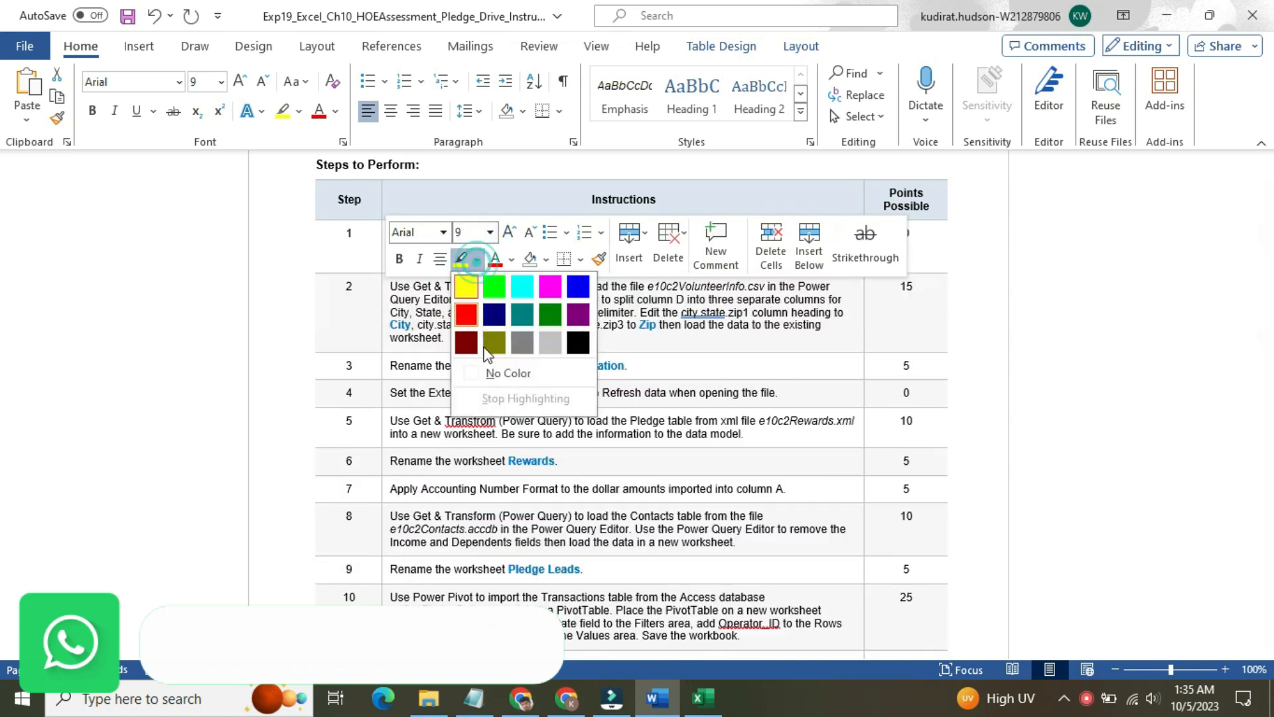
left_click(492, 372)
Step: Enlarge the step 2 instruction text to 16 pt and highlight it in yellow
left_click(385, 313)
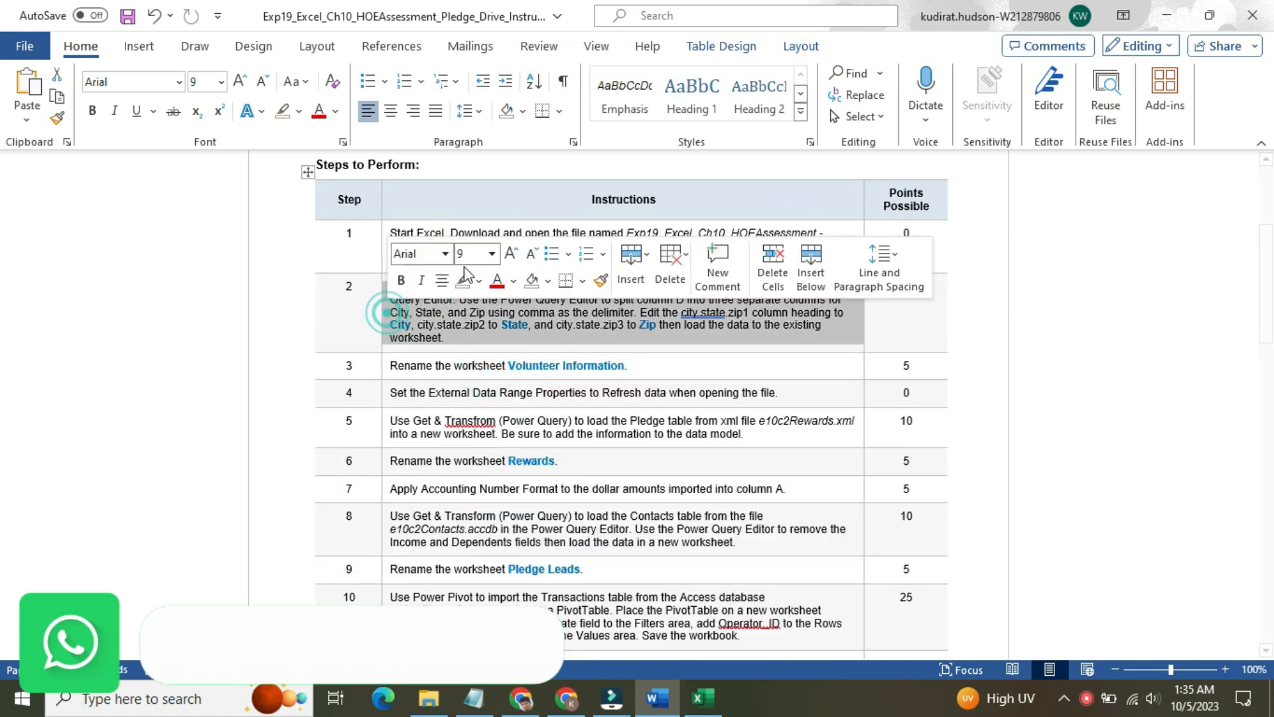
left_click(491, 254)
left_click(473, 415)
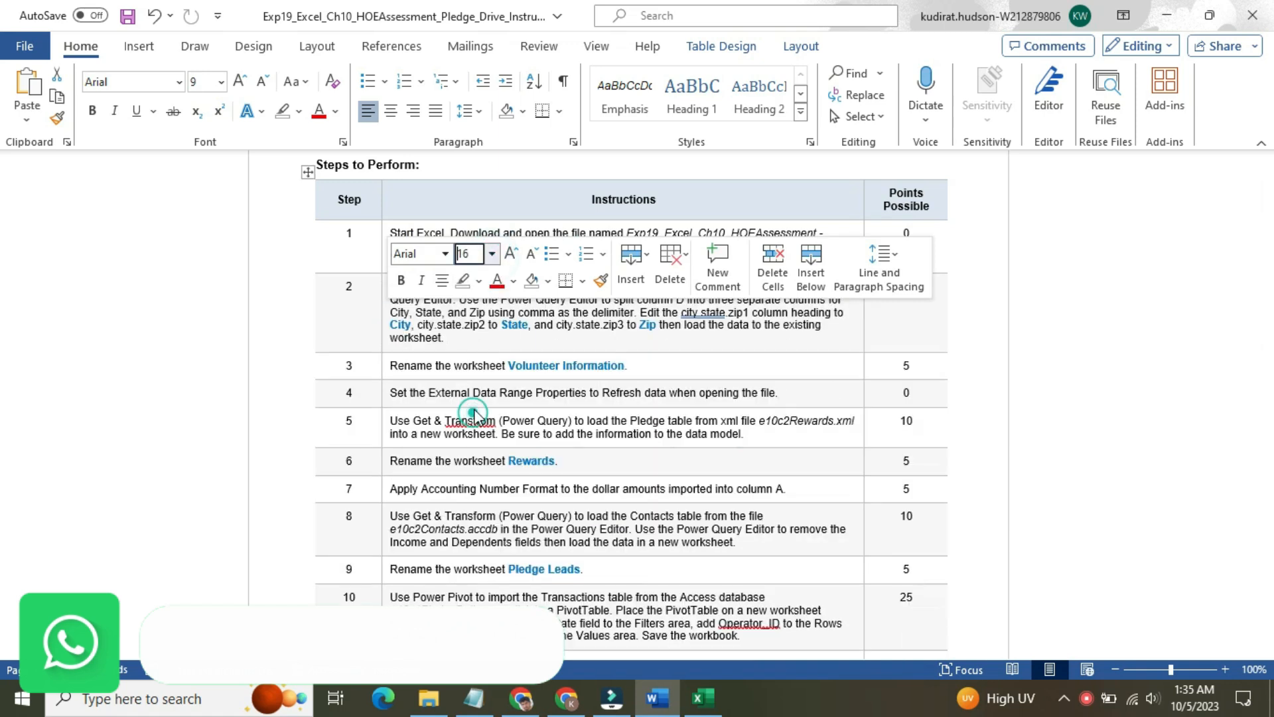
left_click(479, 280)
left_click(468, 302)
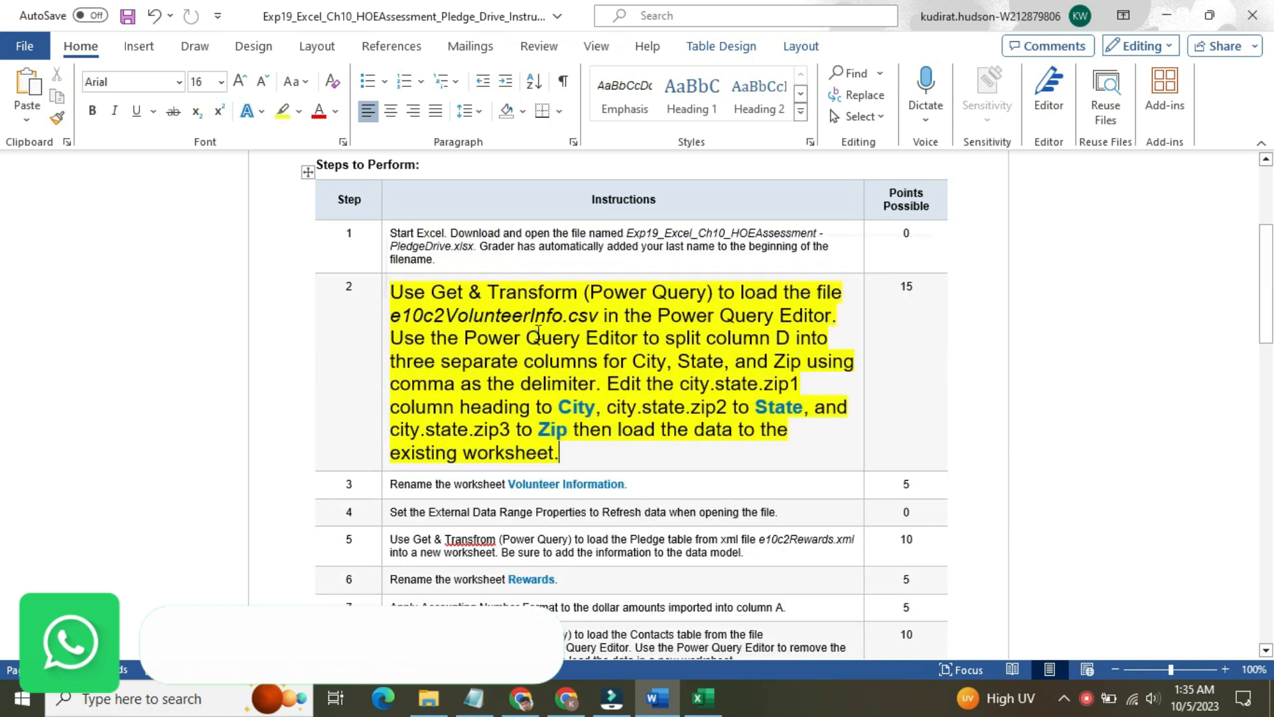
Step: Select the file name e10c2VolunteerInfo.csv in step 2, switch to Excel and start a Get Data import from an Excel workbook file
scroll(3, 271, "down", 2)
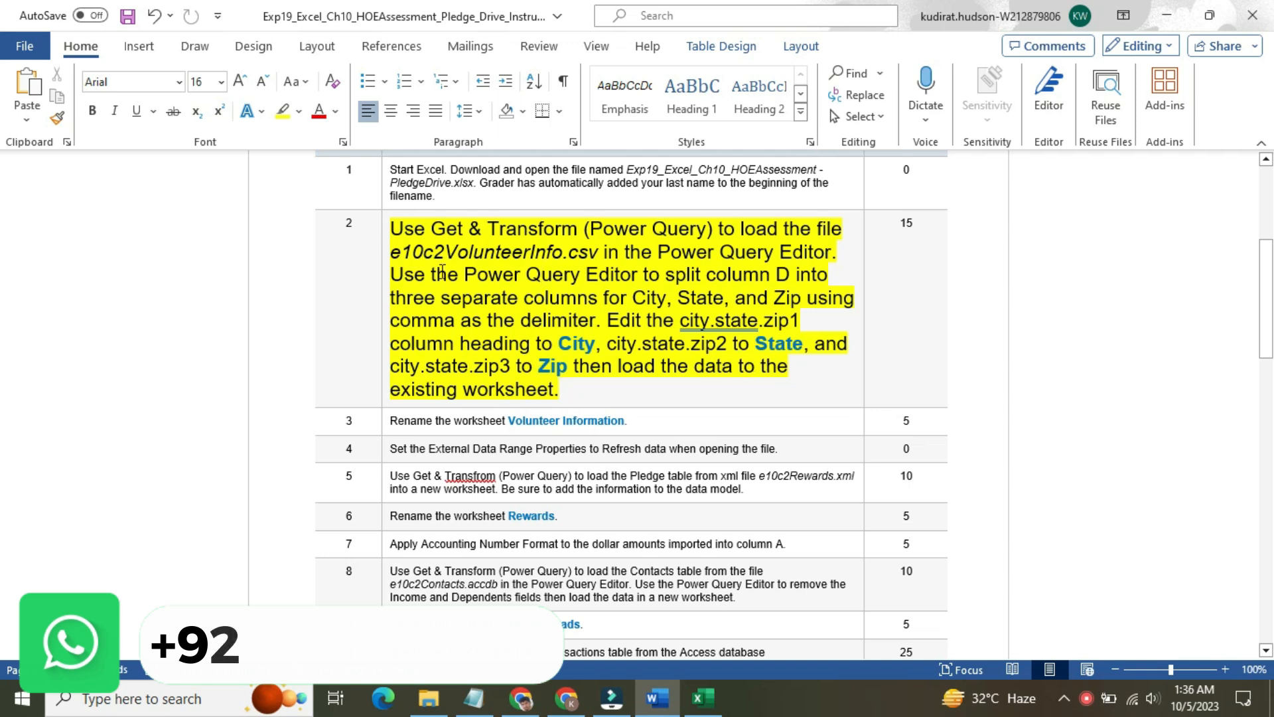
left_click_drag(391, 251, 598, 253)
left_click(702, 698)
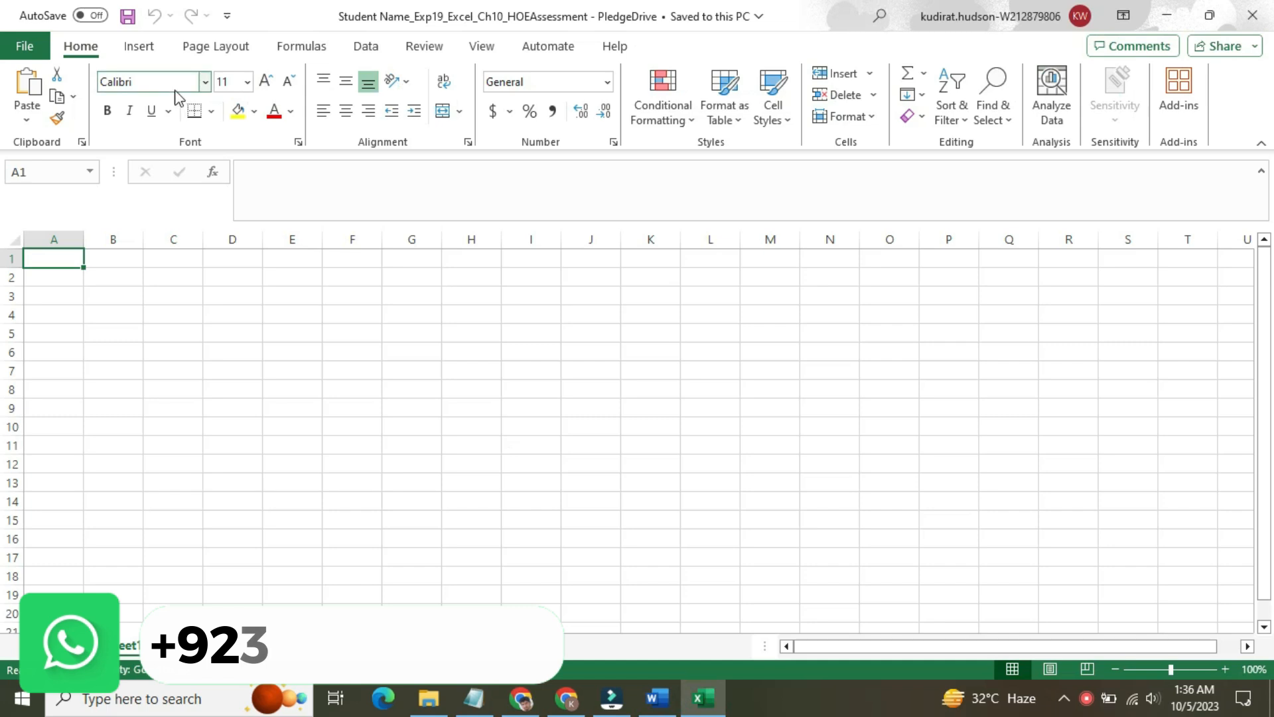
left_click(223, 48)
left_click(300, 46)
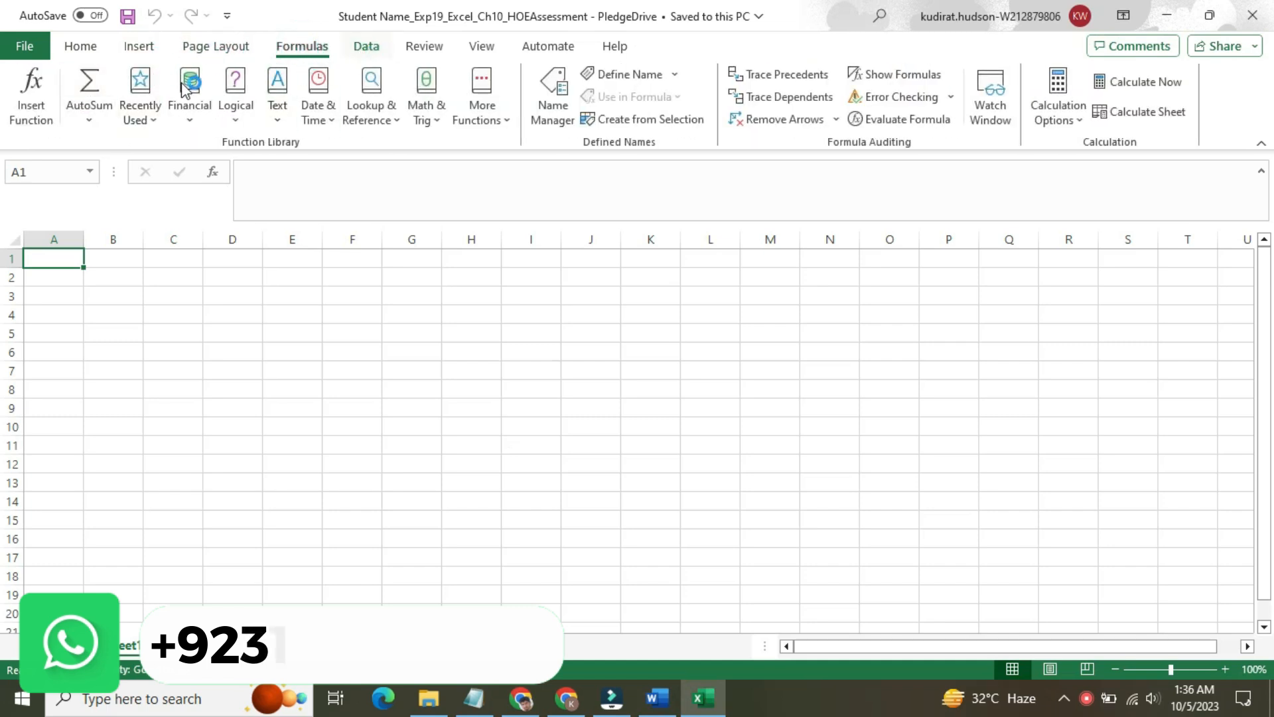
left_click(365, 46)
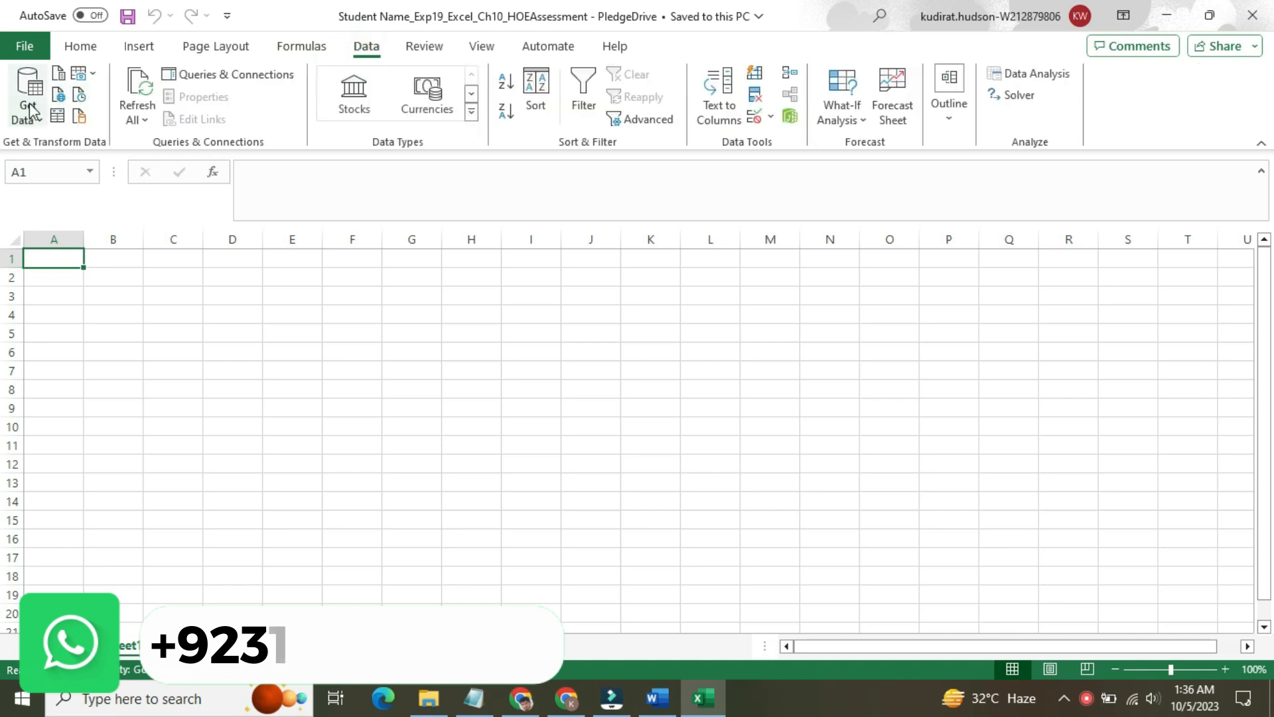
left_click(30, 111)
mouse_move(160, 150)
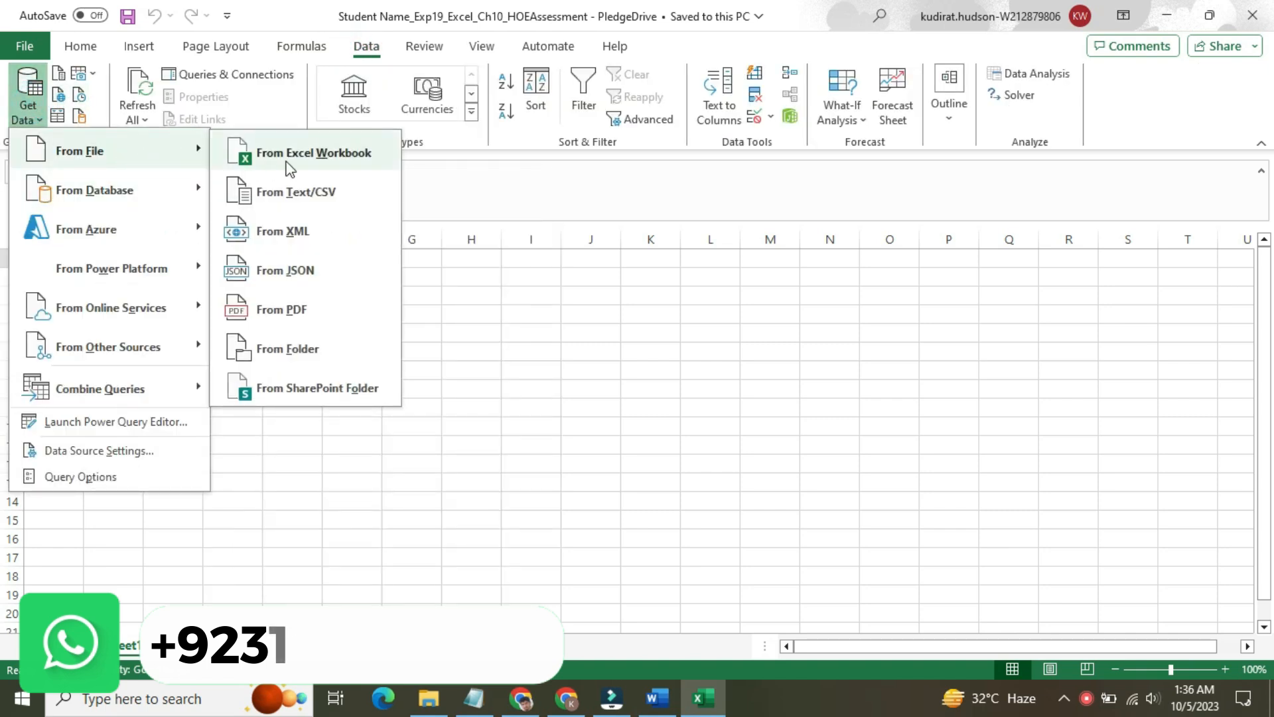
left_click(289, 166)
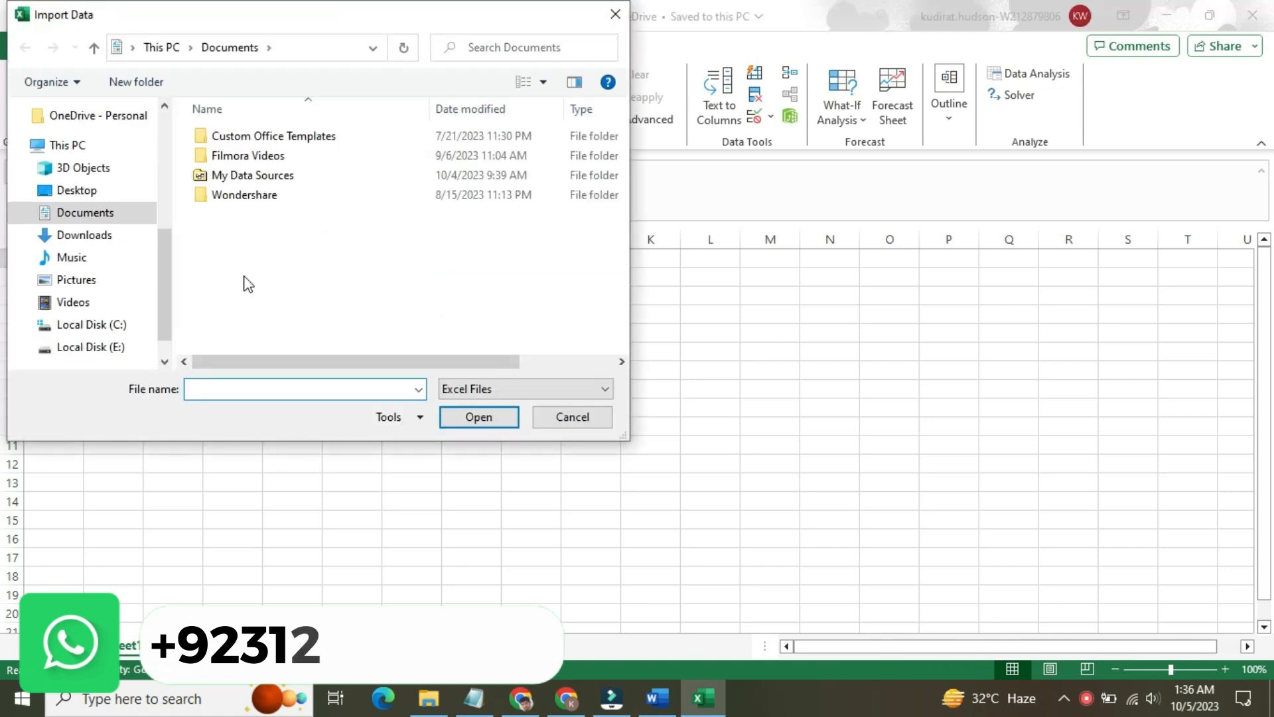
Step: Browse on Local Disk (E:) to the HOEAssessment Pledge Drive folder inside Excel Files 2, Ch 10, and show all file types
left_click(147, 338)
double_click(283, 235)
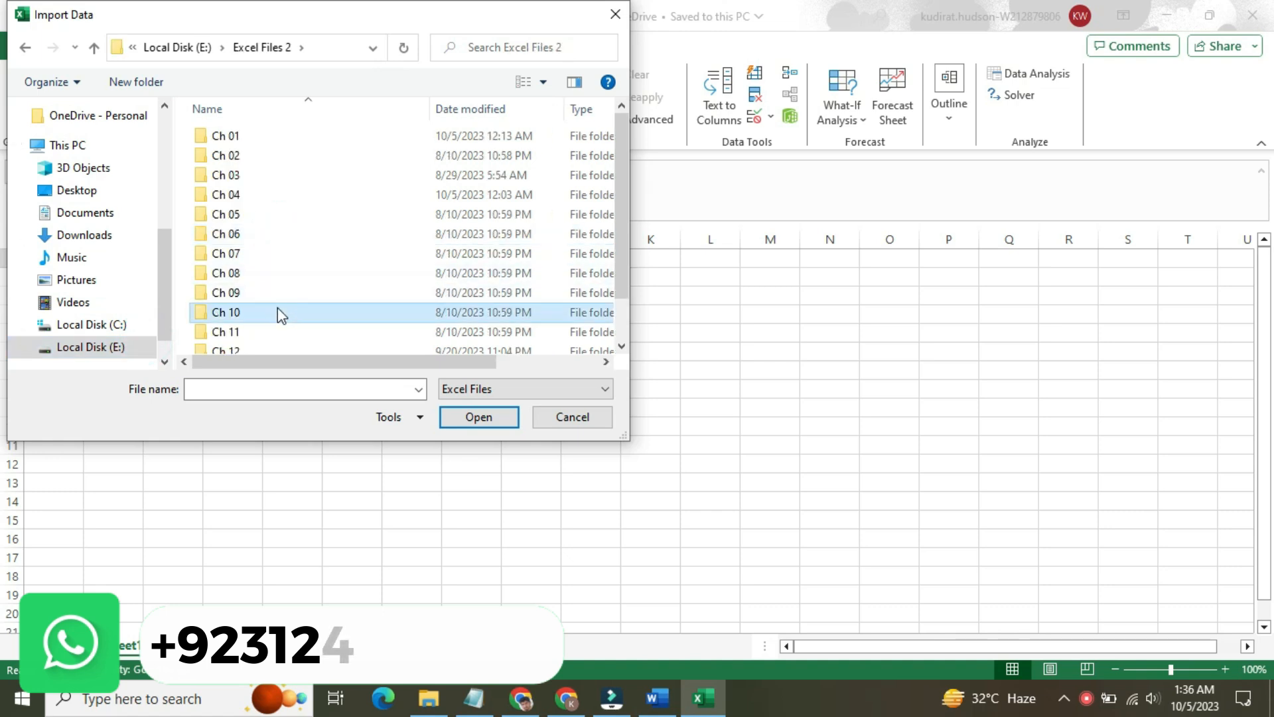
double_click(277, 312)
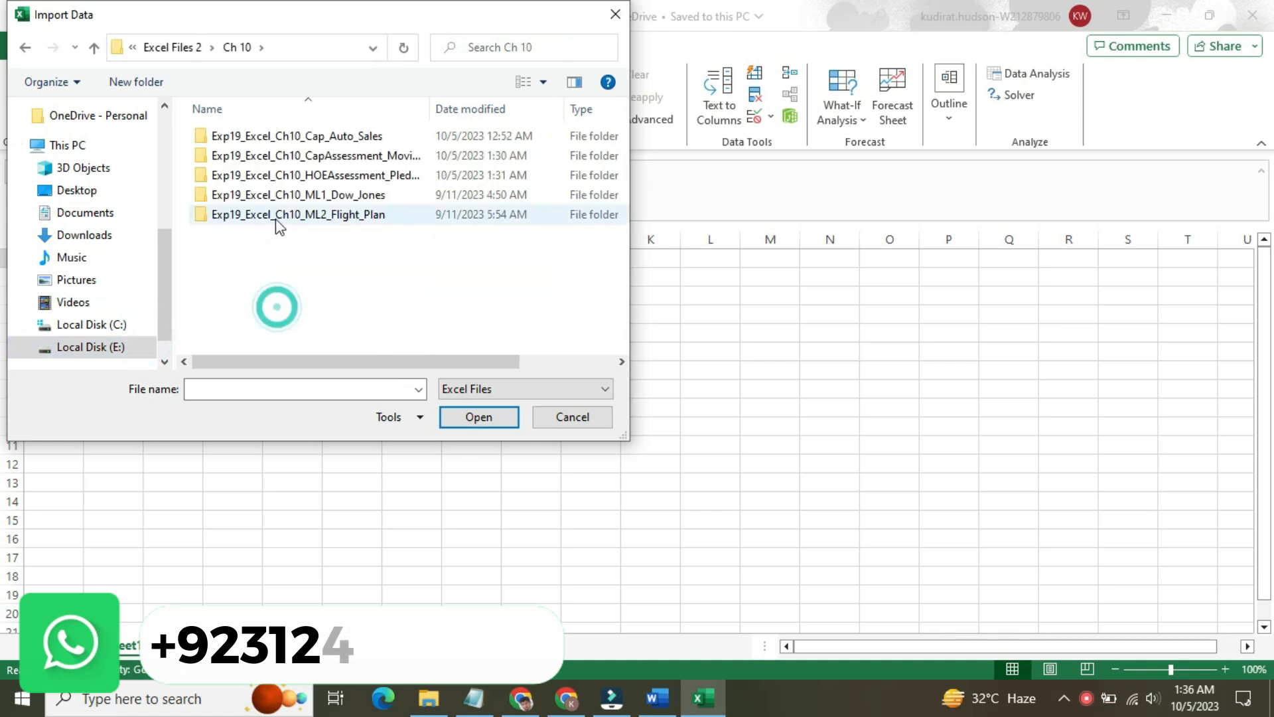
double_click(311, 179)
left_click(560, 389)
left_click(566, 424)
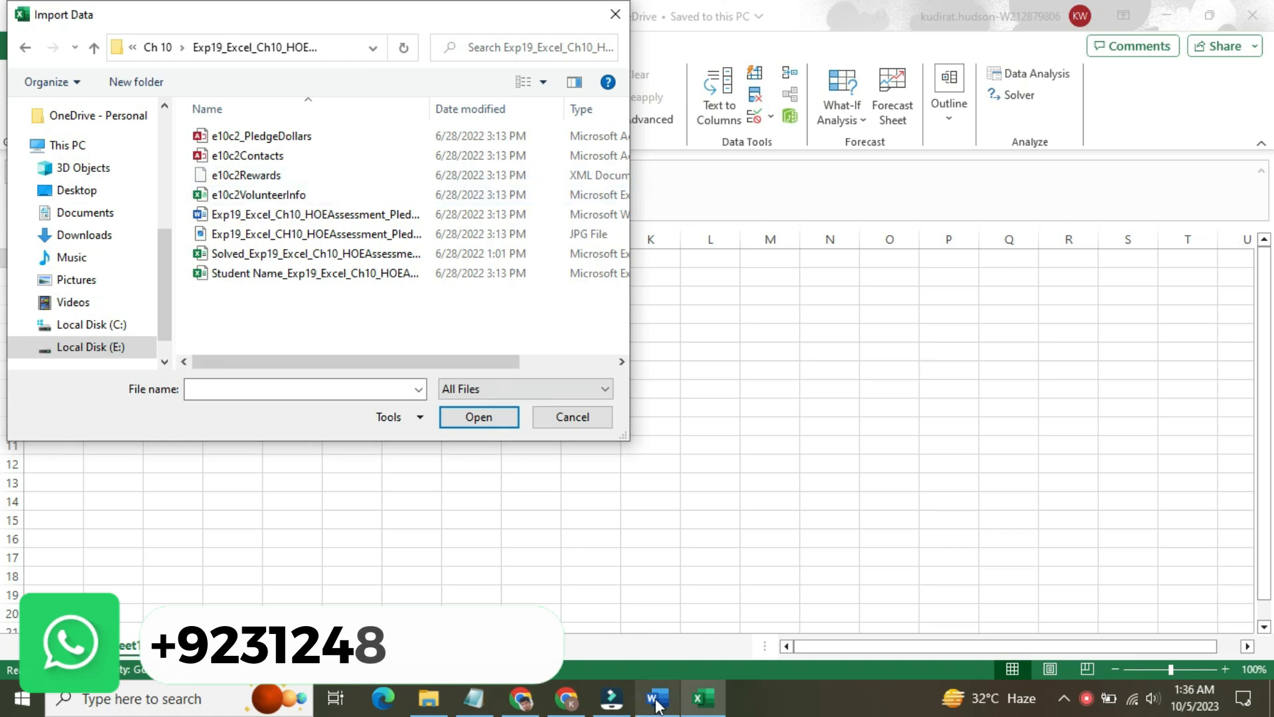
Step: Import the e10c2VolunteerInfo file and load its data into the workbook
mouse_move(657, 697)
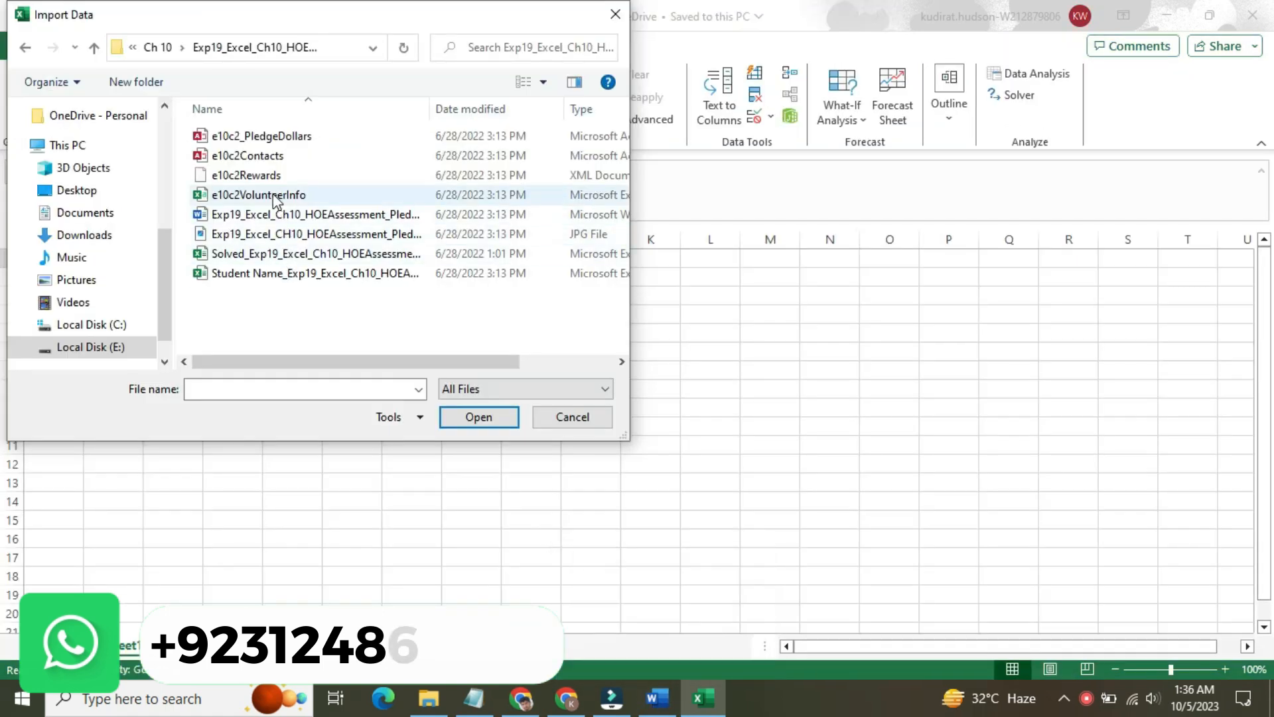
left_click(274, 196)
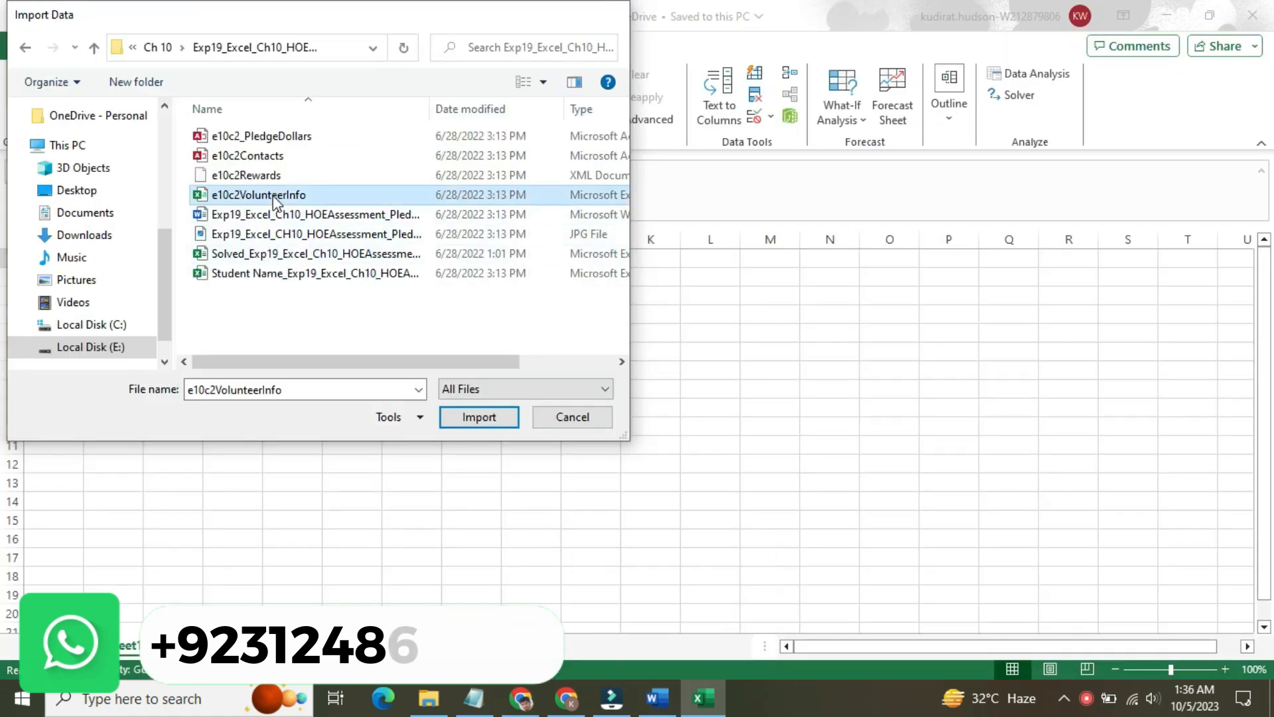
double_click(273, 196)
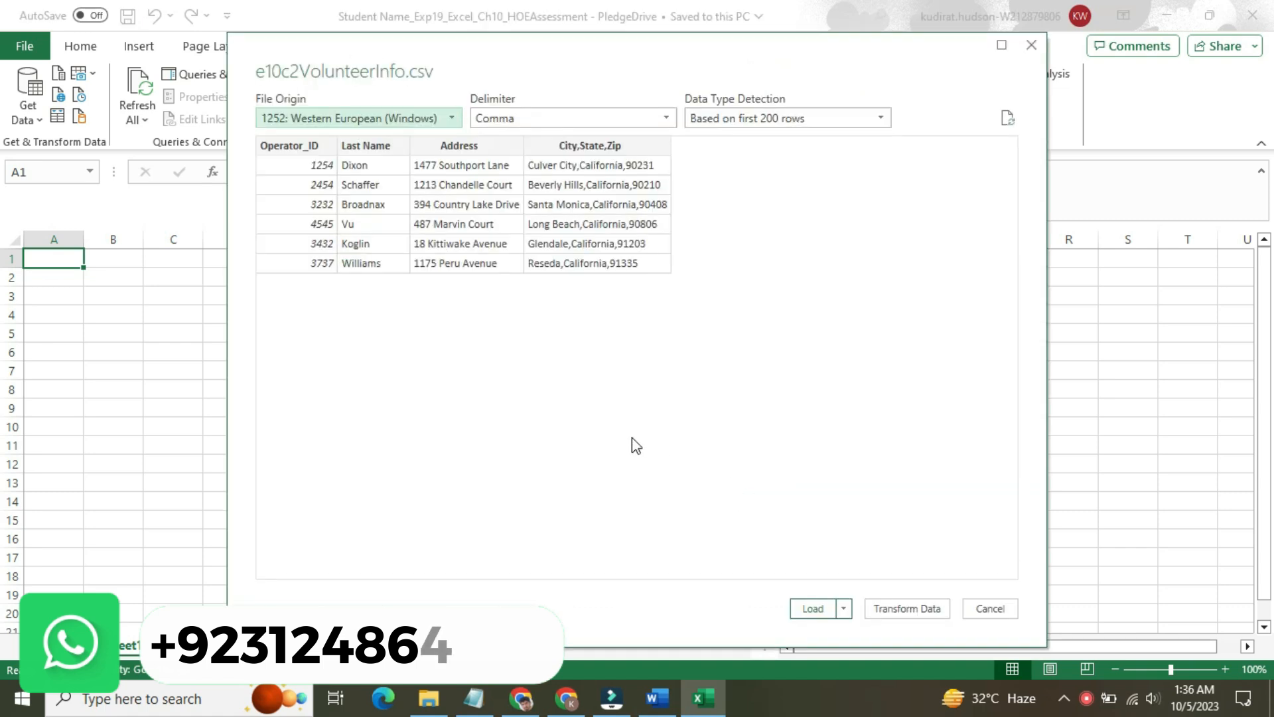
left_click(817, 615)
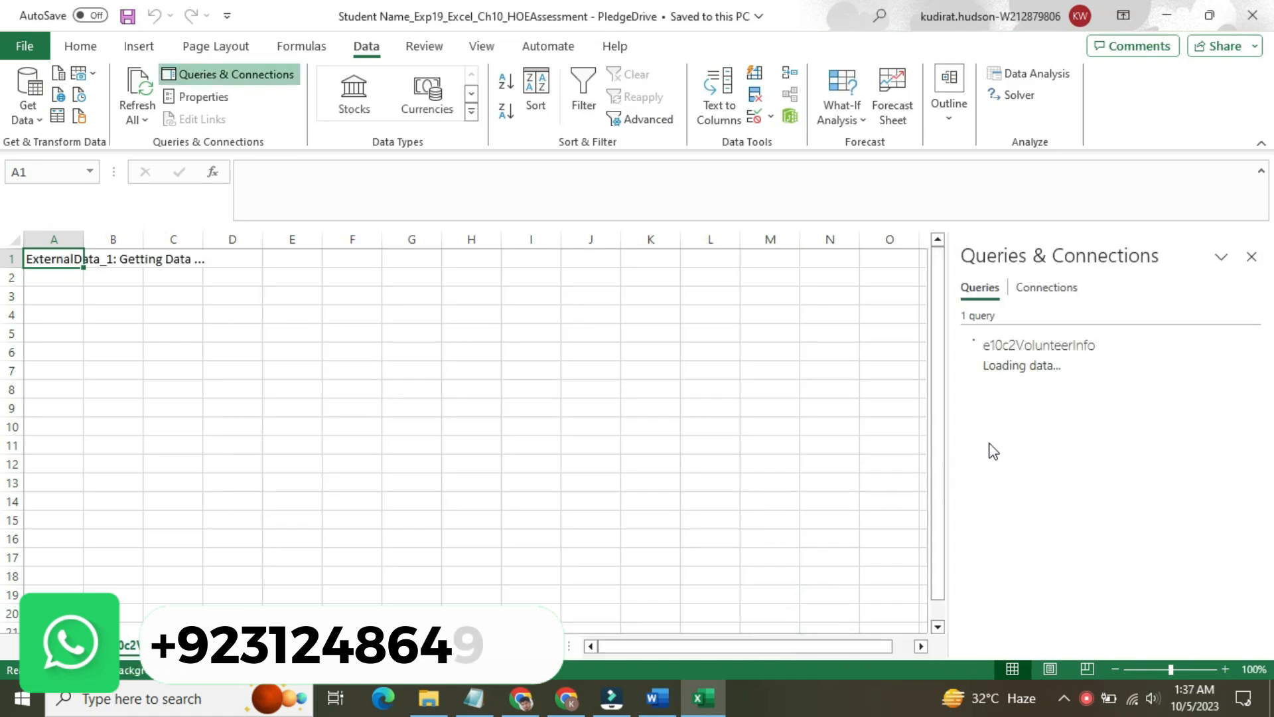
Step: Open the e10c2VolunteerInfo query in the Power Query Editor
double_click(1018, 356)
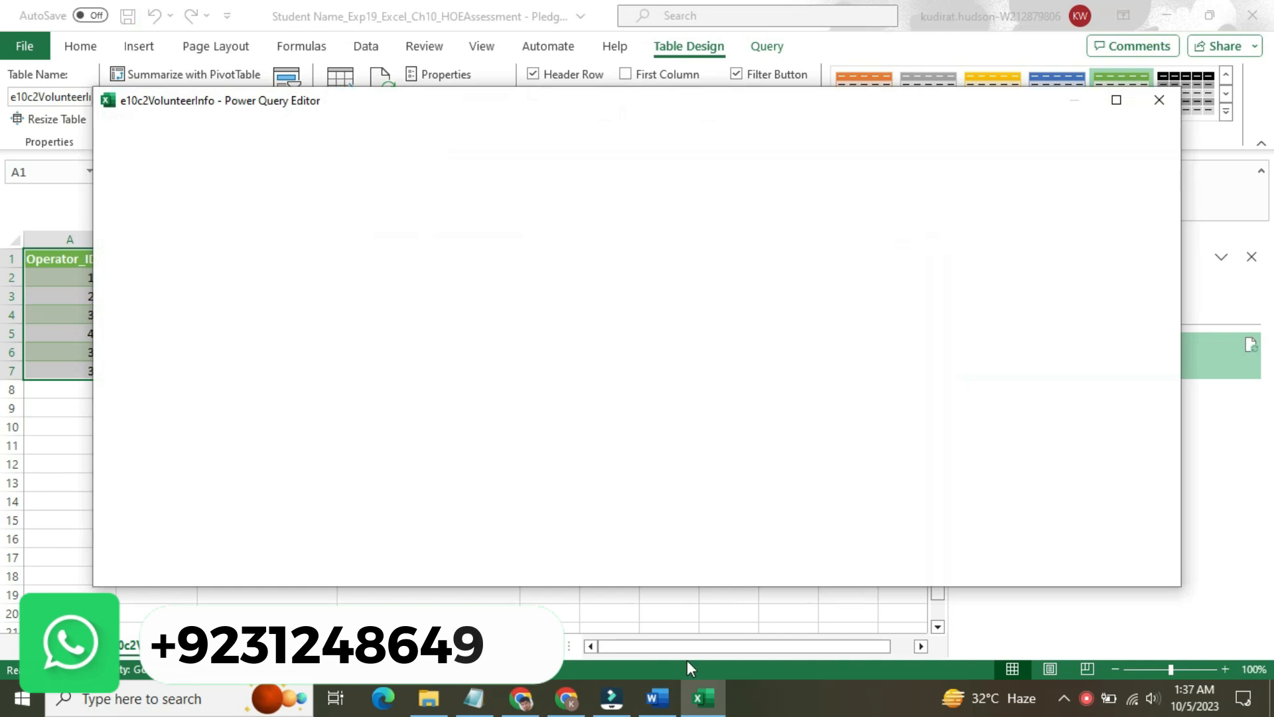
mouse_move(667, 697)
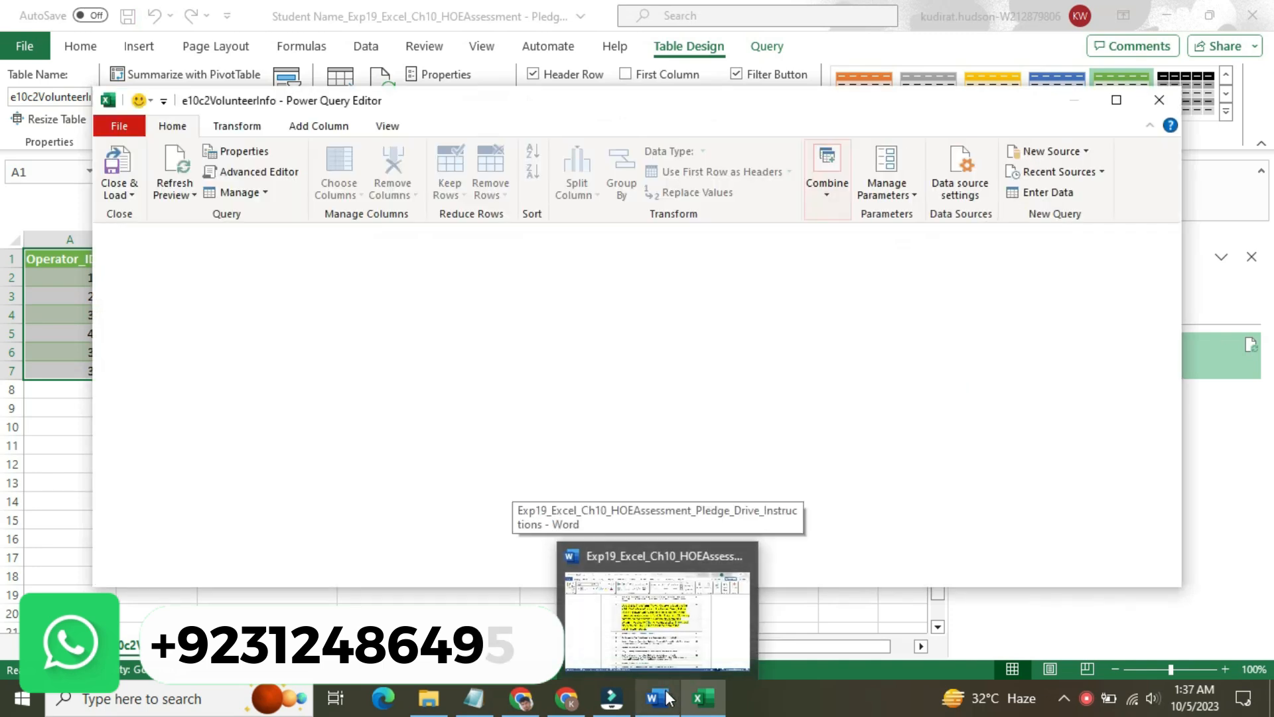
mouse_move(667, 663)
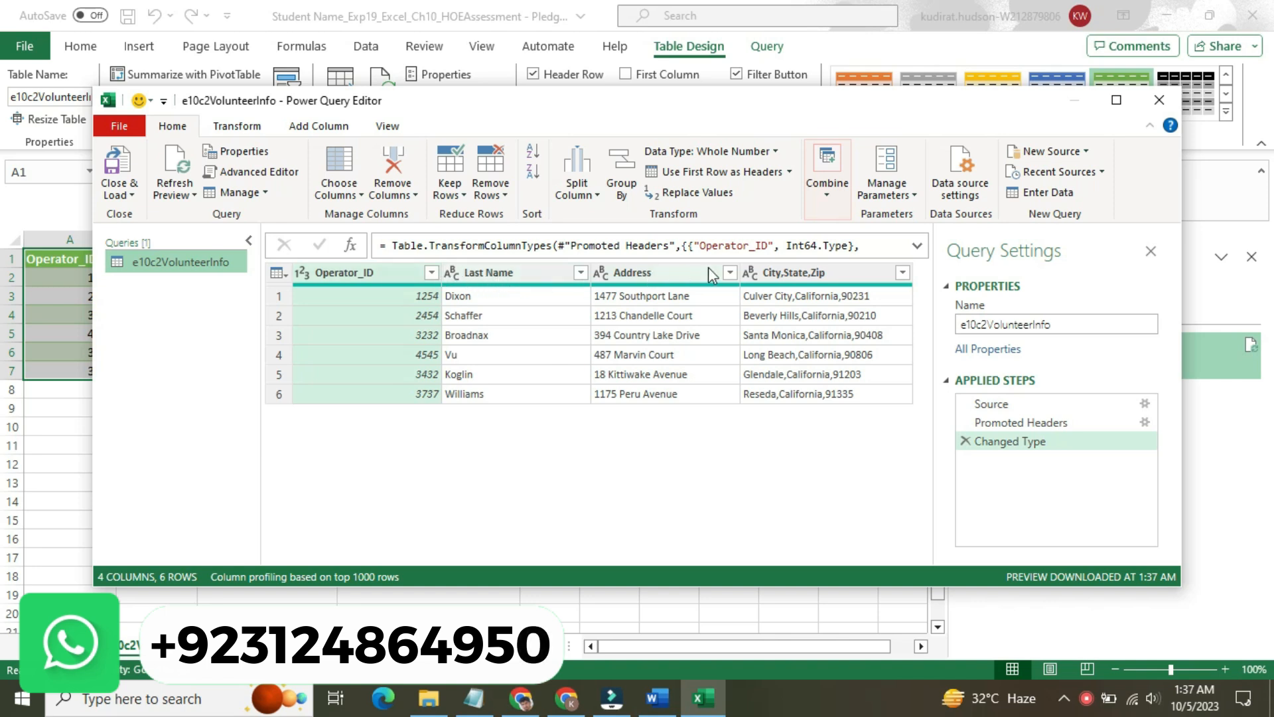
Step: Go through the query's columns and finish with the City,State,Zip column selected
left_click(796, 272)
left_click(635, 277, "ctrl")
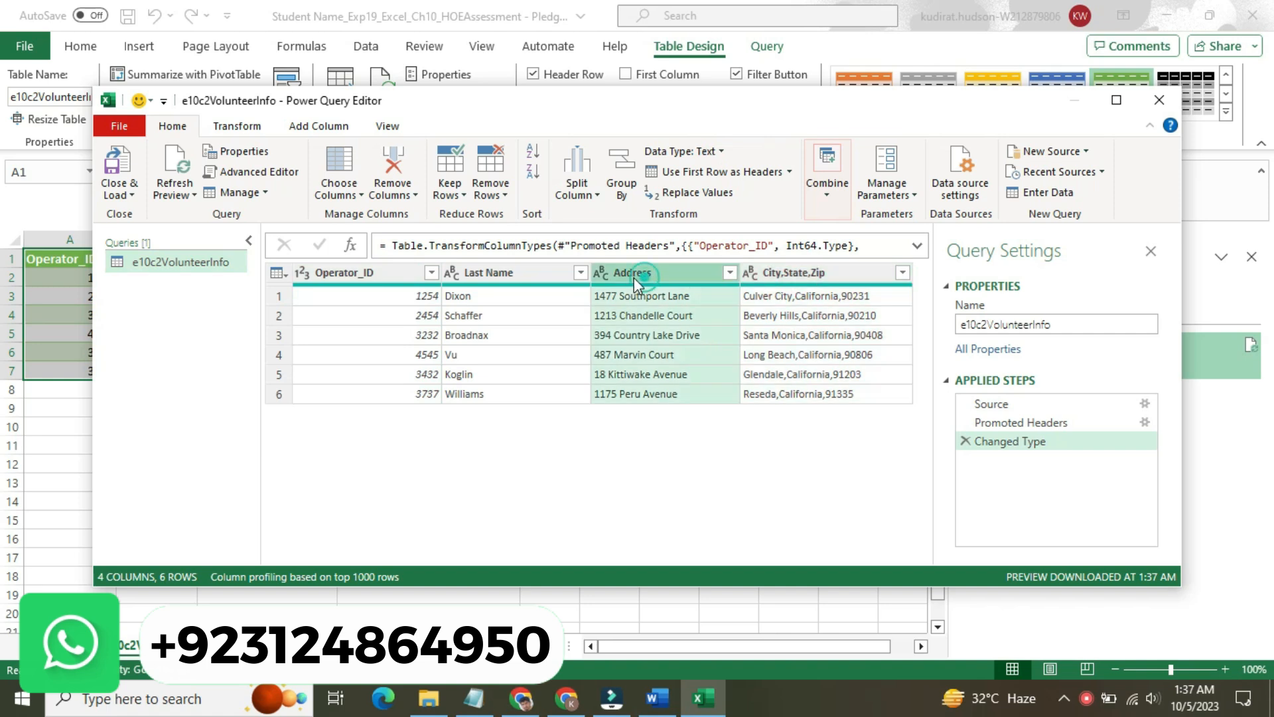
left_click(548, 278)
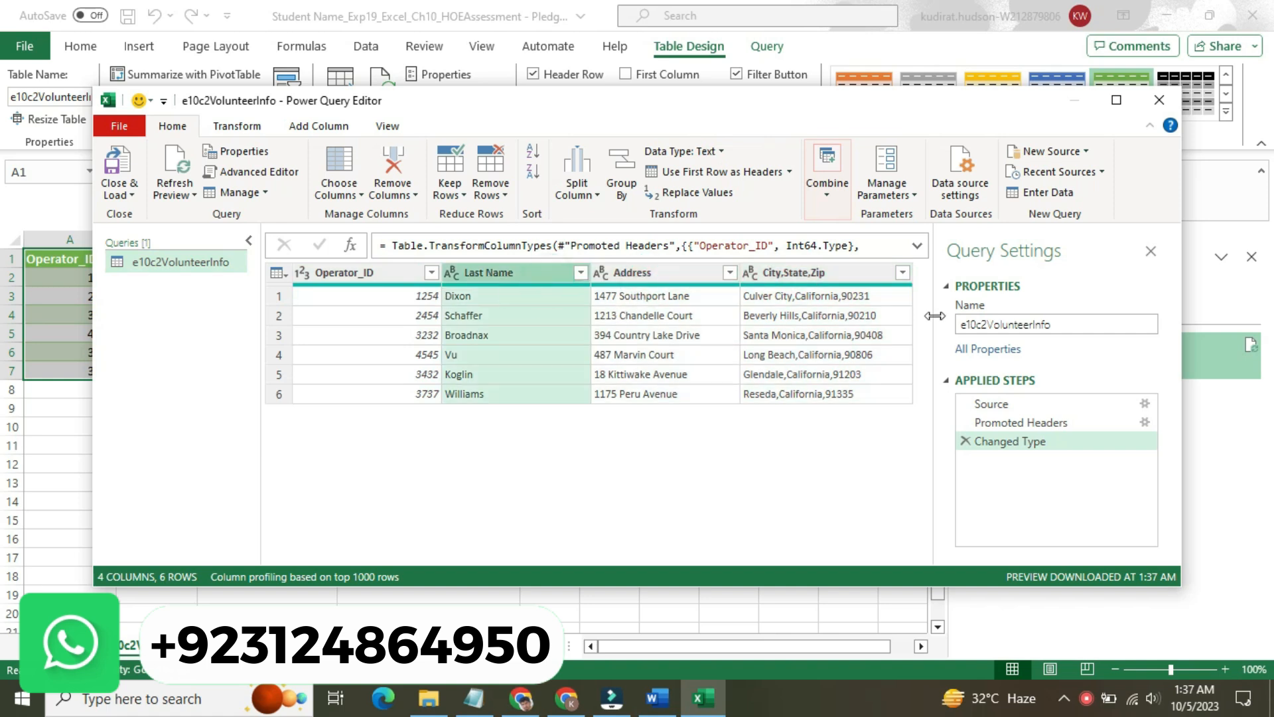
left_click(822, 273)
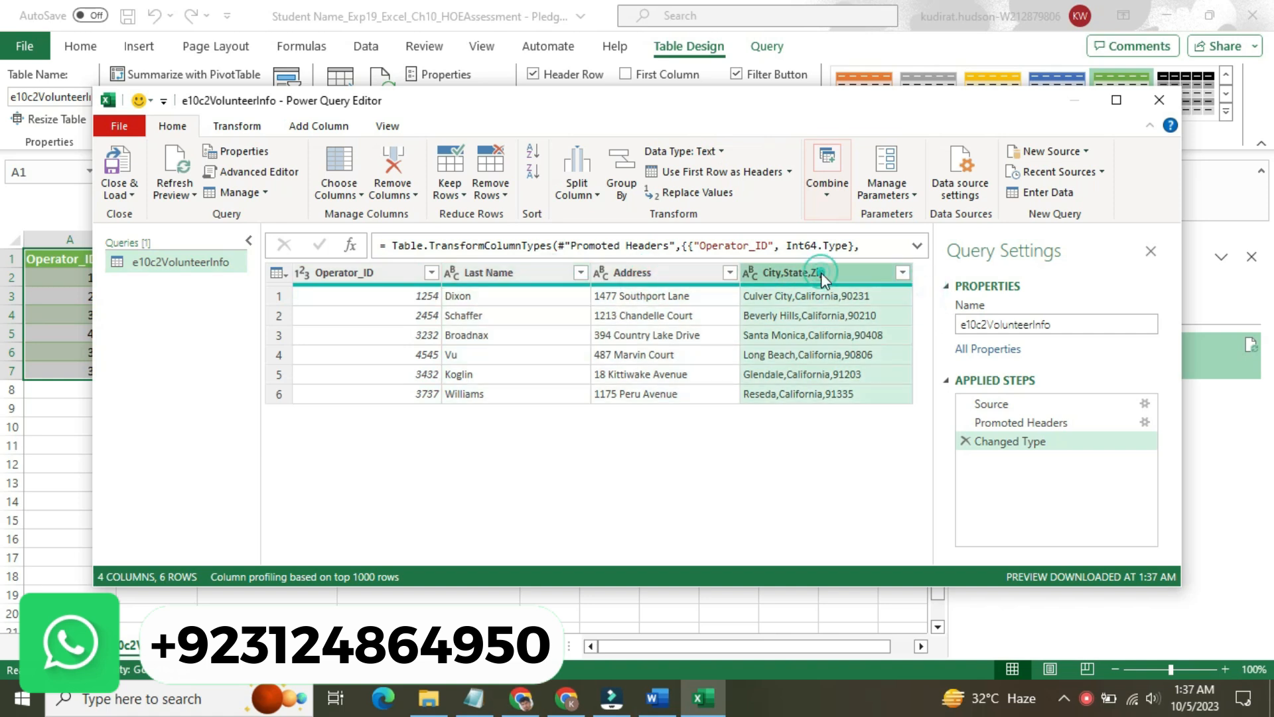
left_click(731, 272)
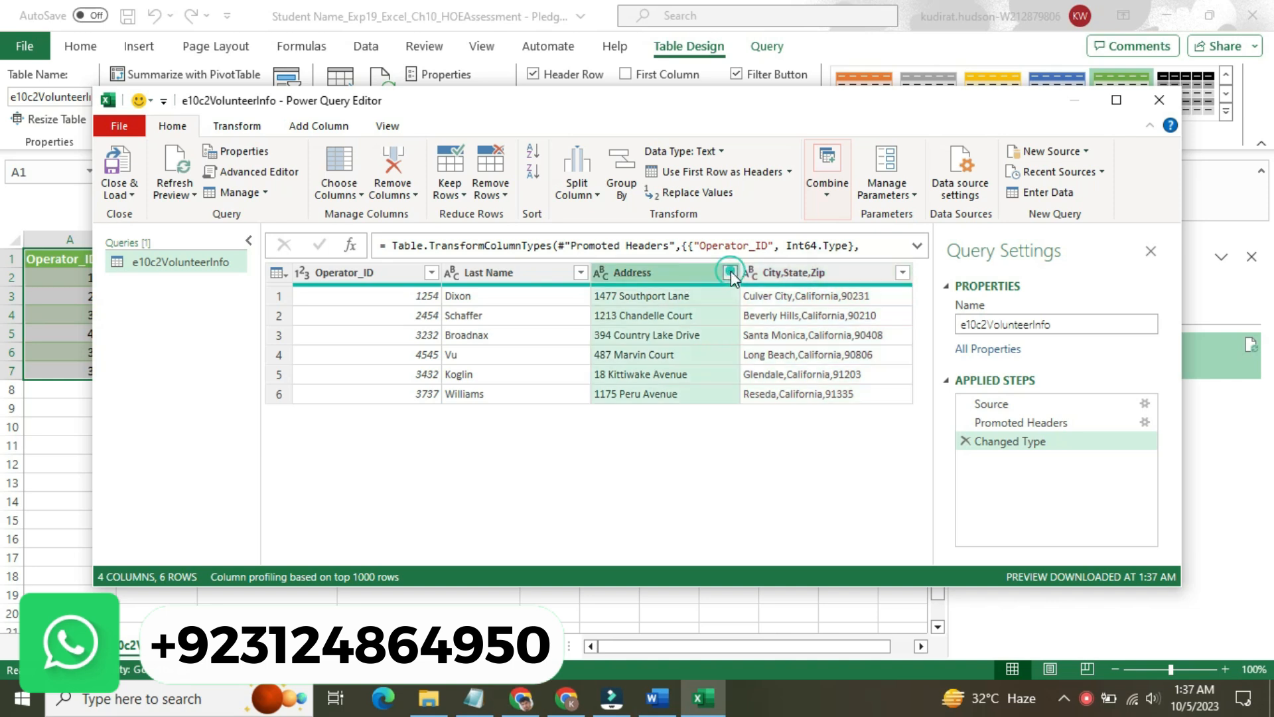
left_click(731, 272)
left_click(529, 317)
left_click(379, 273)
left_click(524, 275)
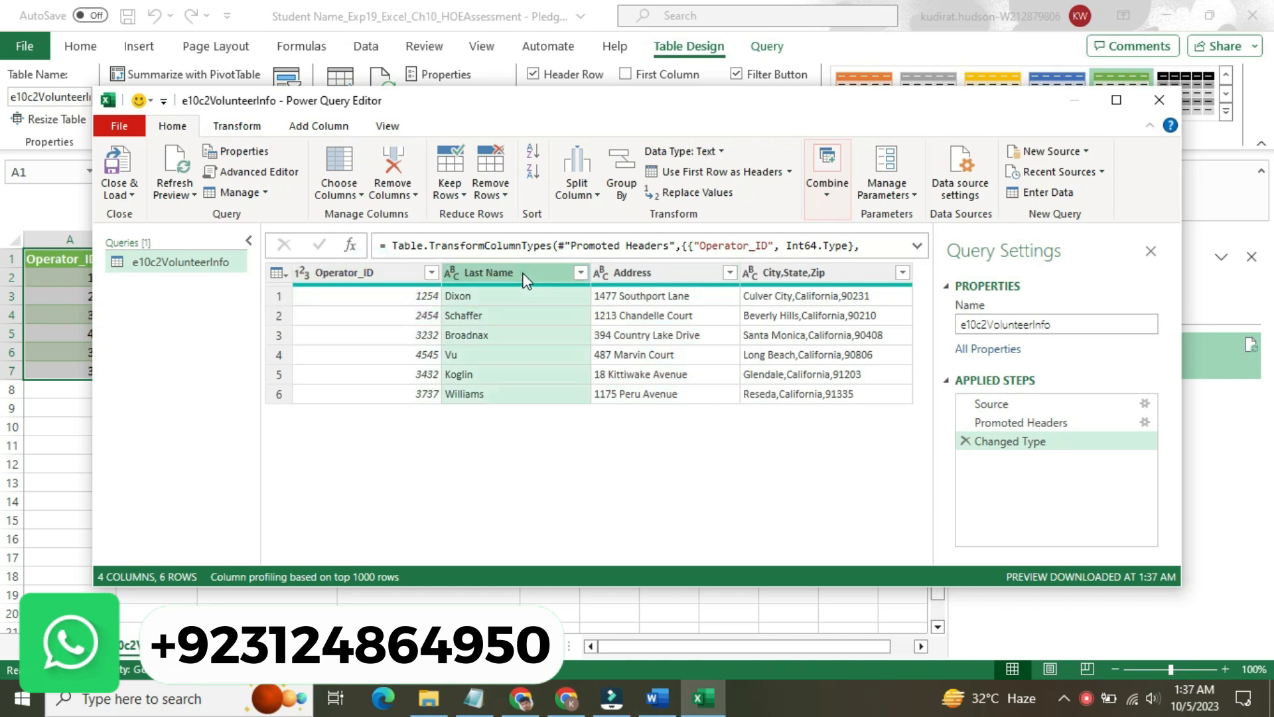
left_click(684, 268)
left_click(800, 273)
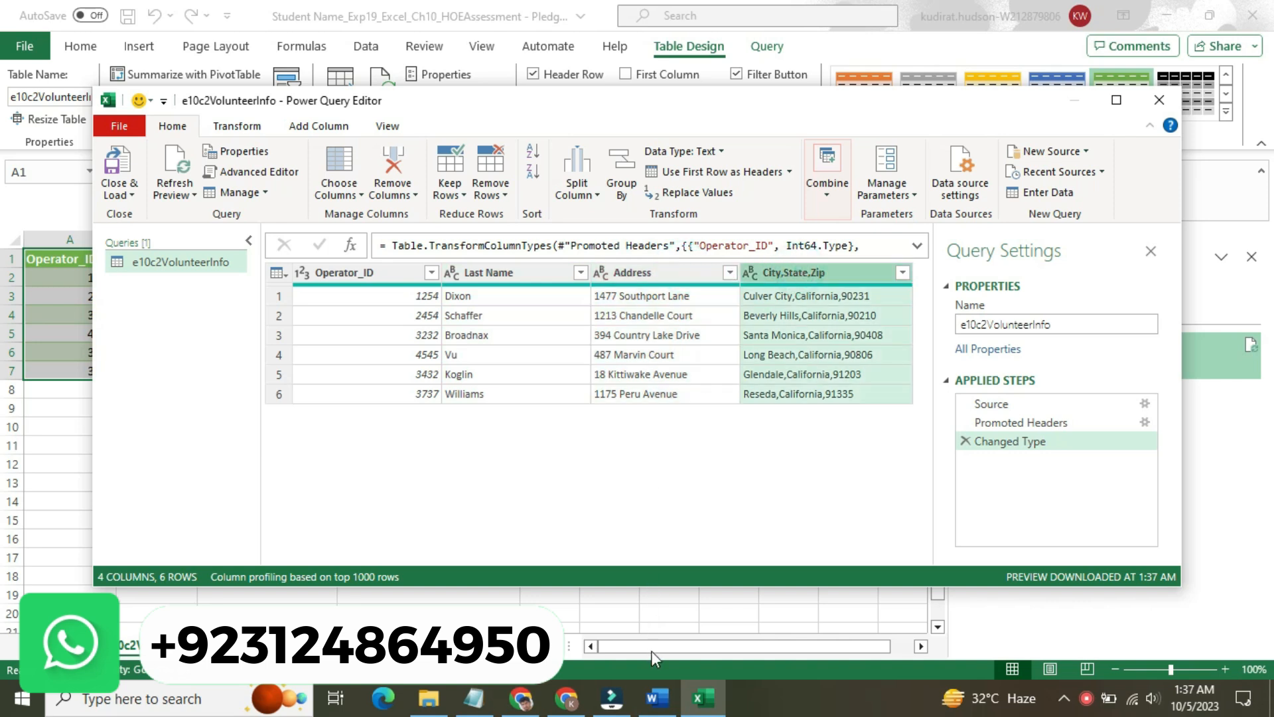
Step: Switch to Word, select the step 2 instruction on splitting column D by comma, and return to Excel
left_click(657, 698)
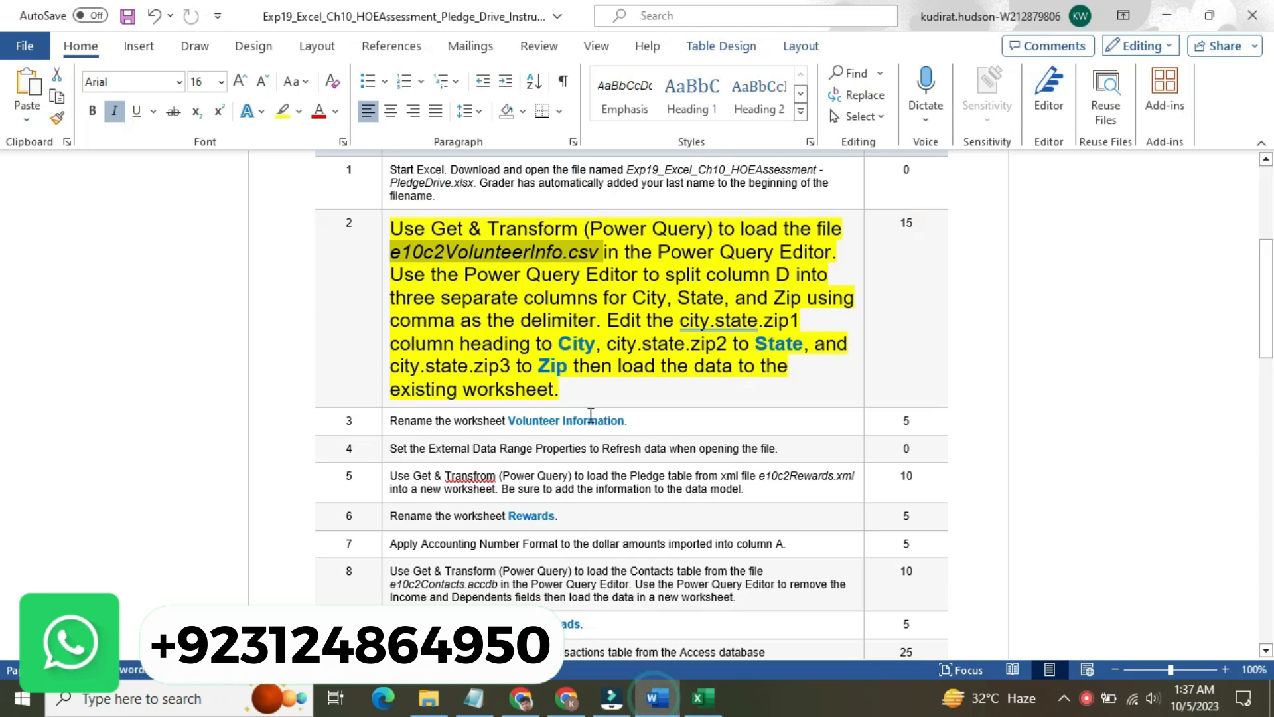
left_click_drag(779, 249, 601, 324)
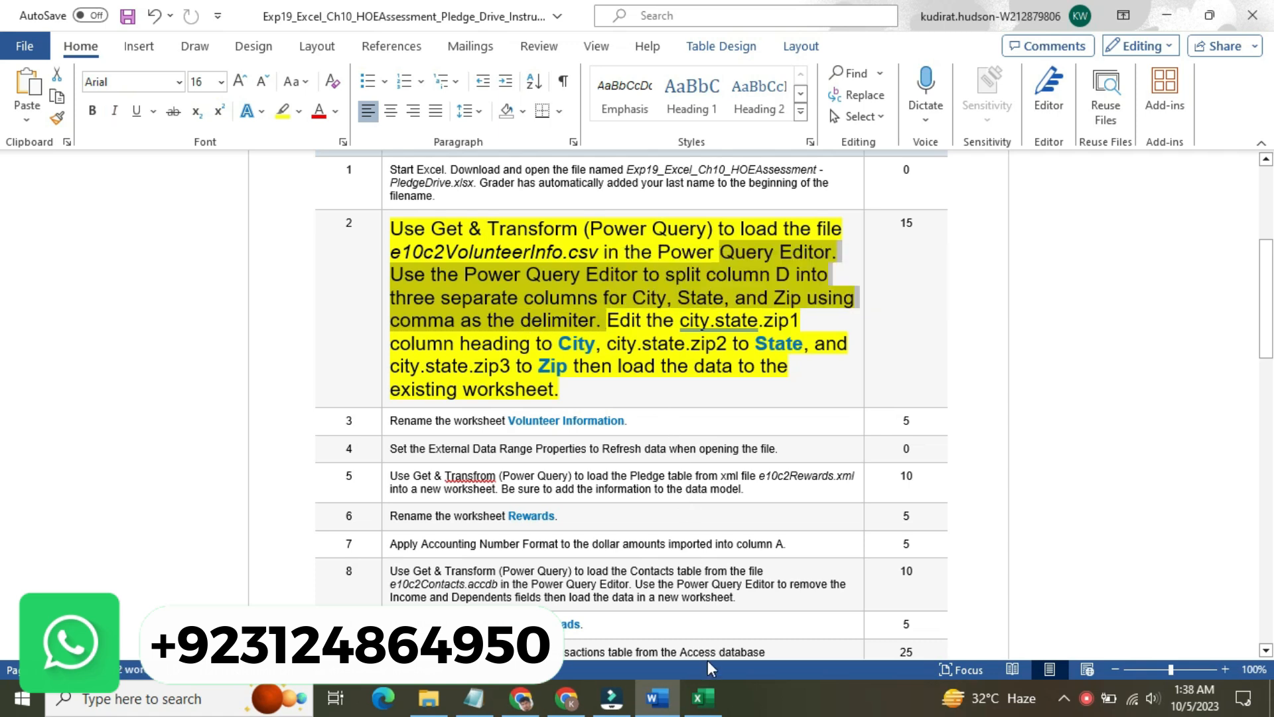
left_click(705, 697)
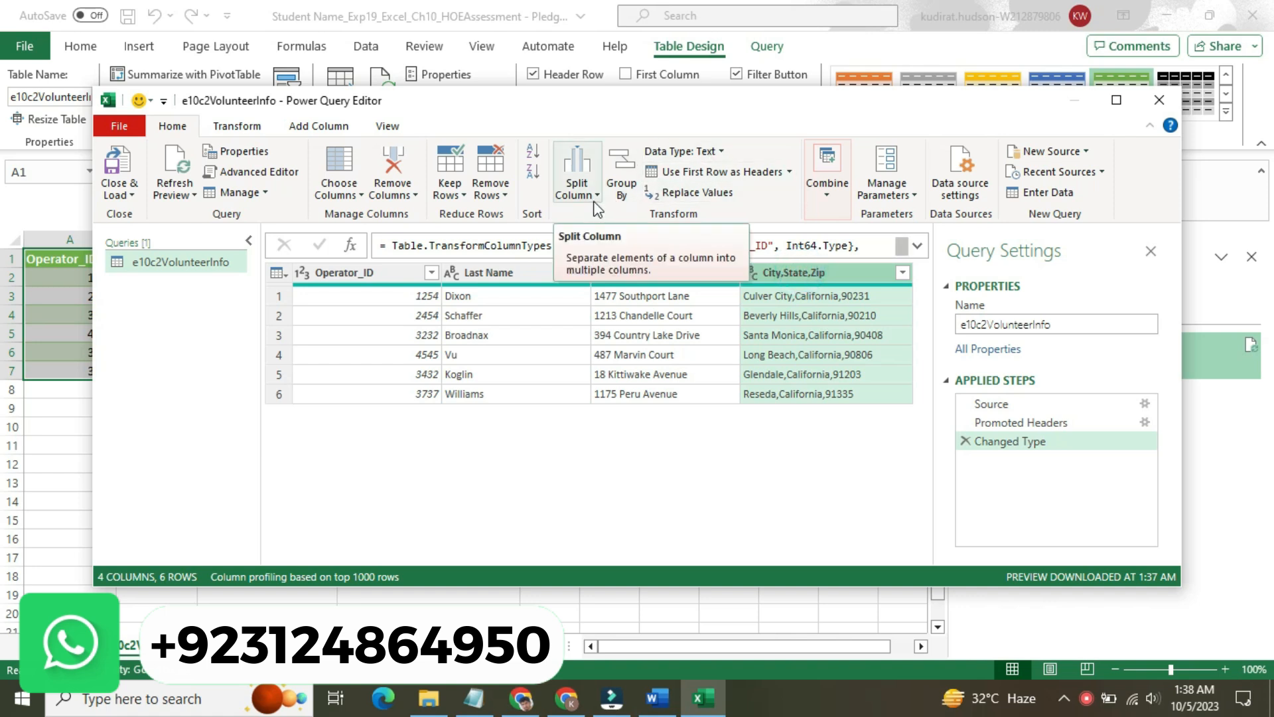
left_click(572, 195)
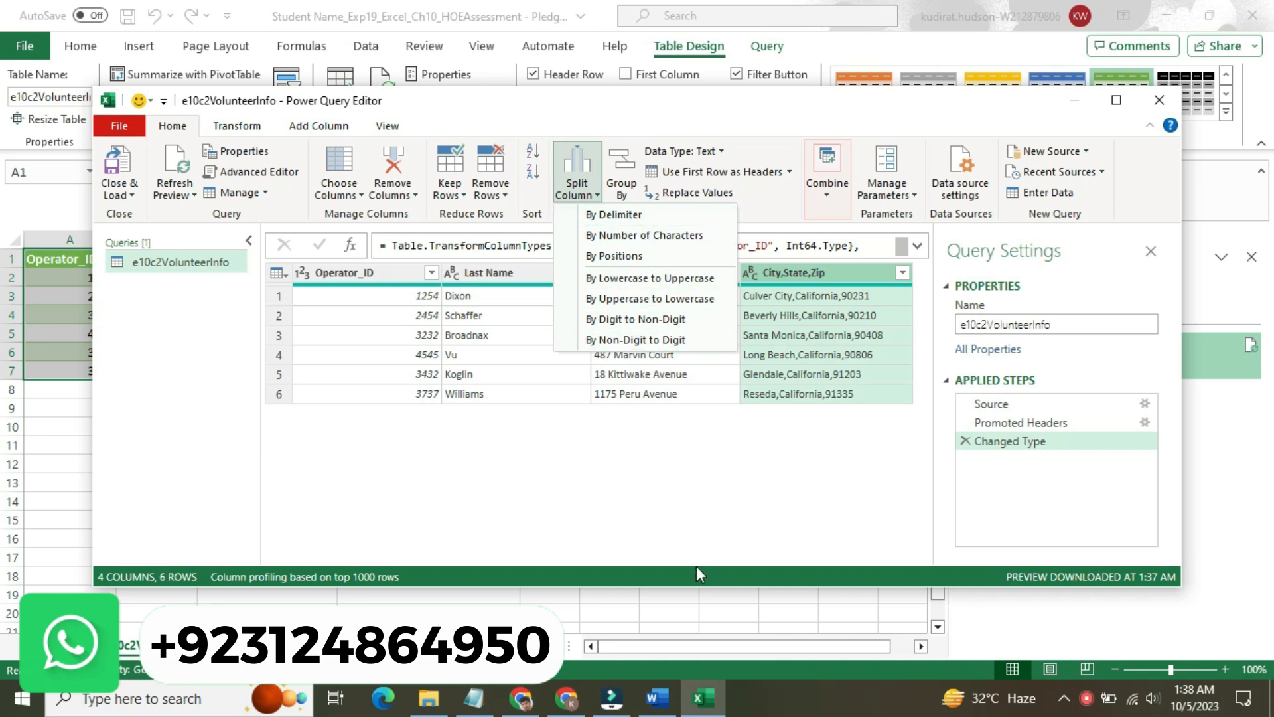
mouse_move(669, 704)
left_click(665, 628)
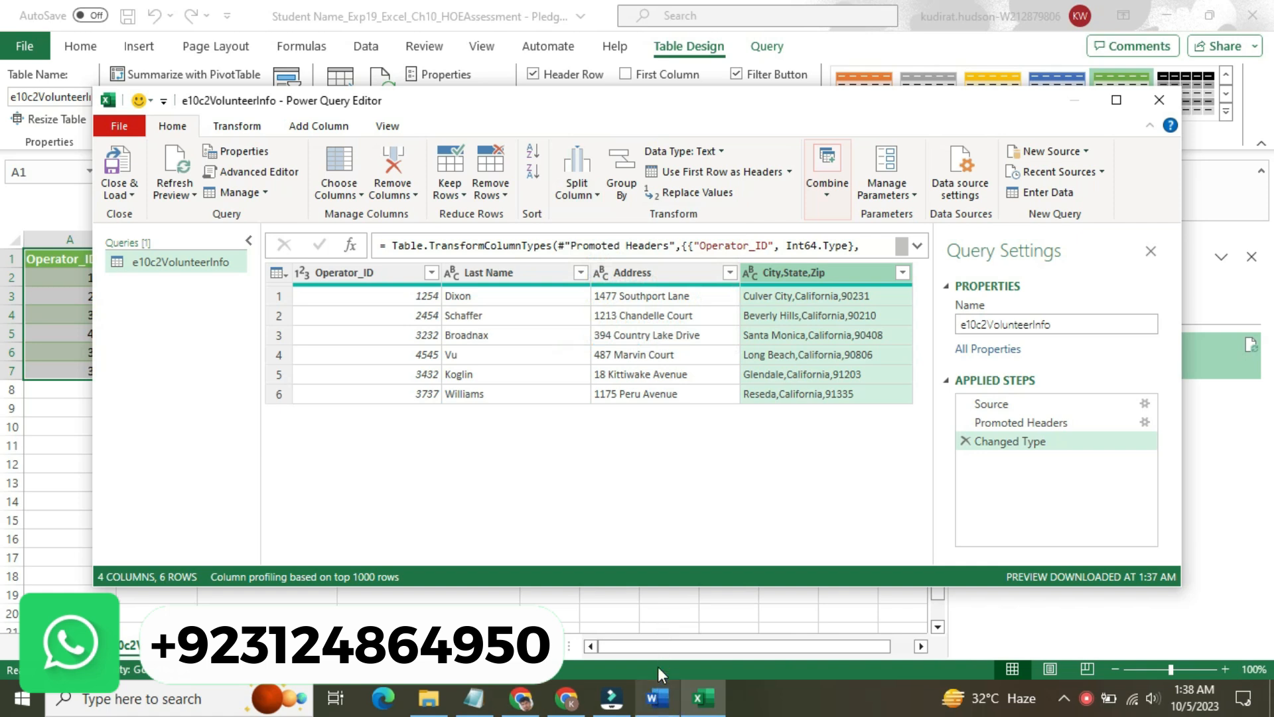
mouse_move(659, 684)
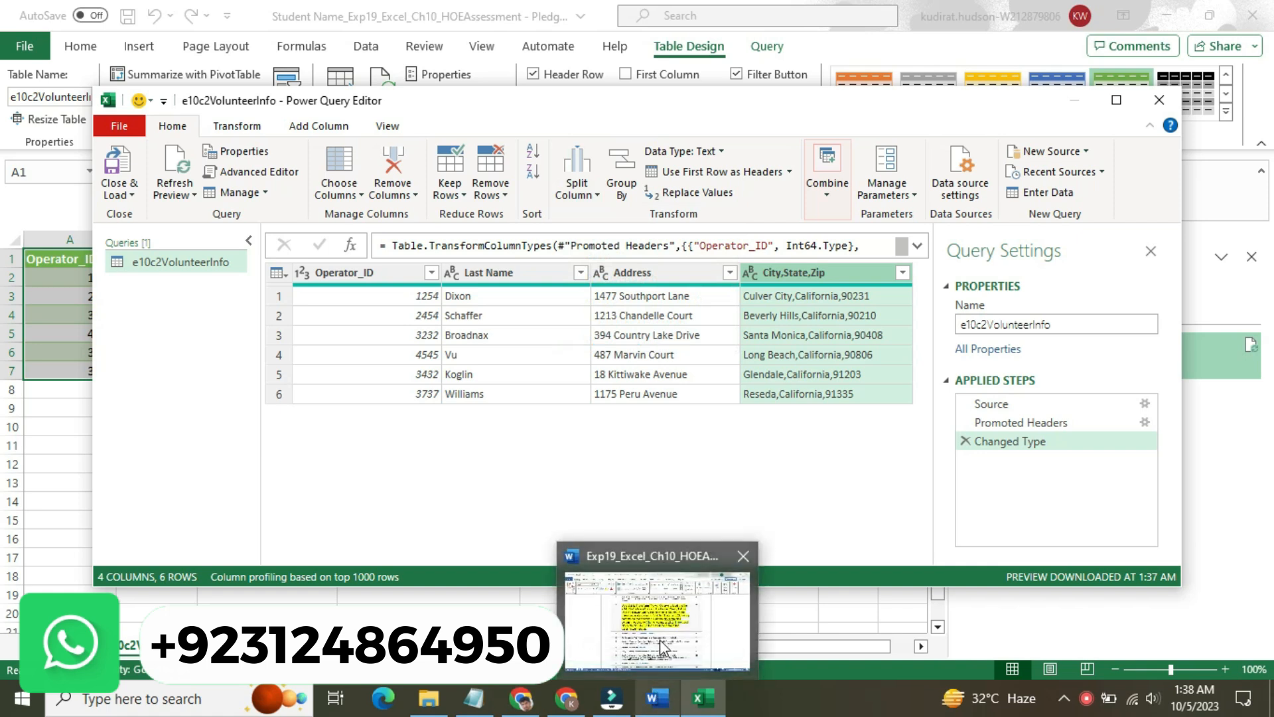
mouse_move(660, 639)
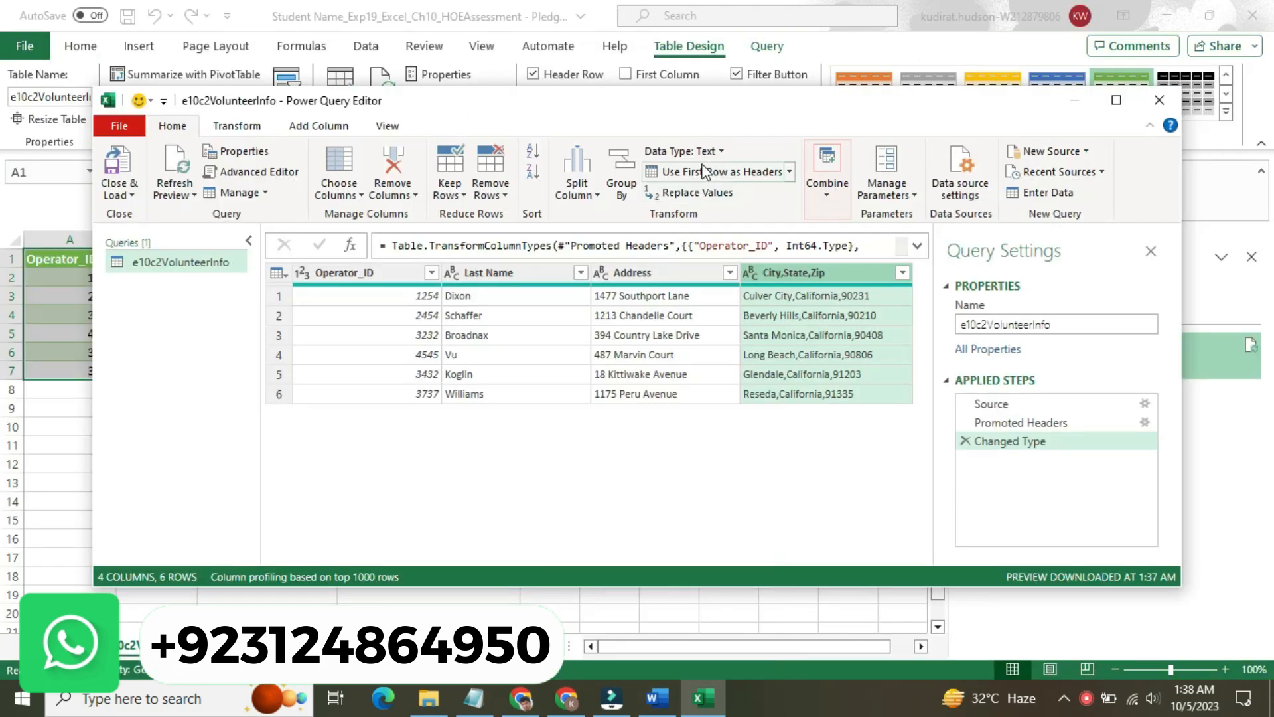
Step: Start a Split Column by Delimiter on the City,State,Zip column
left_click(599, 194)
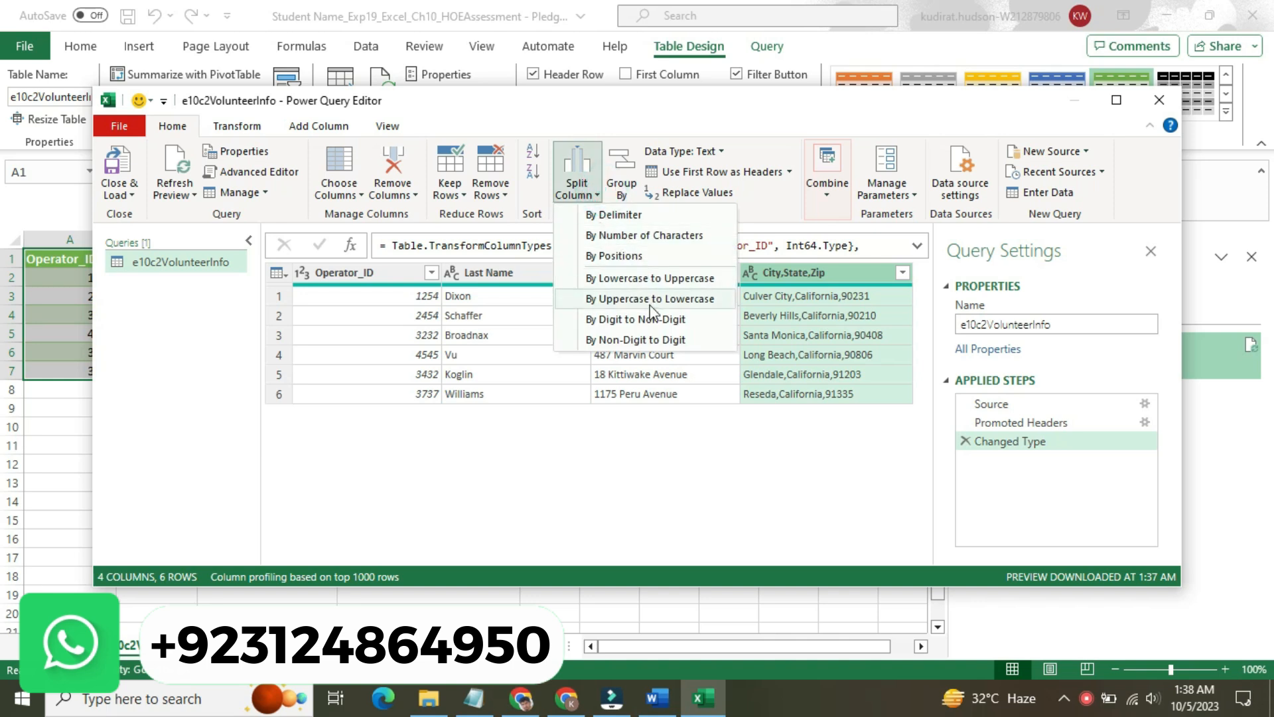
left_click(653, 217)
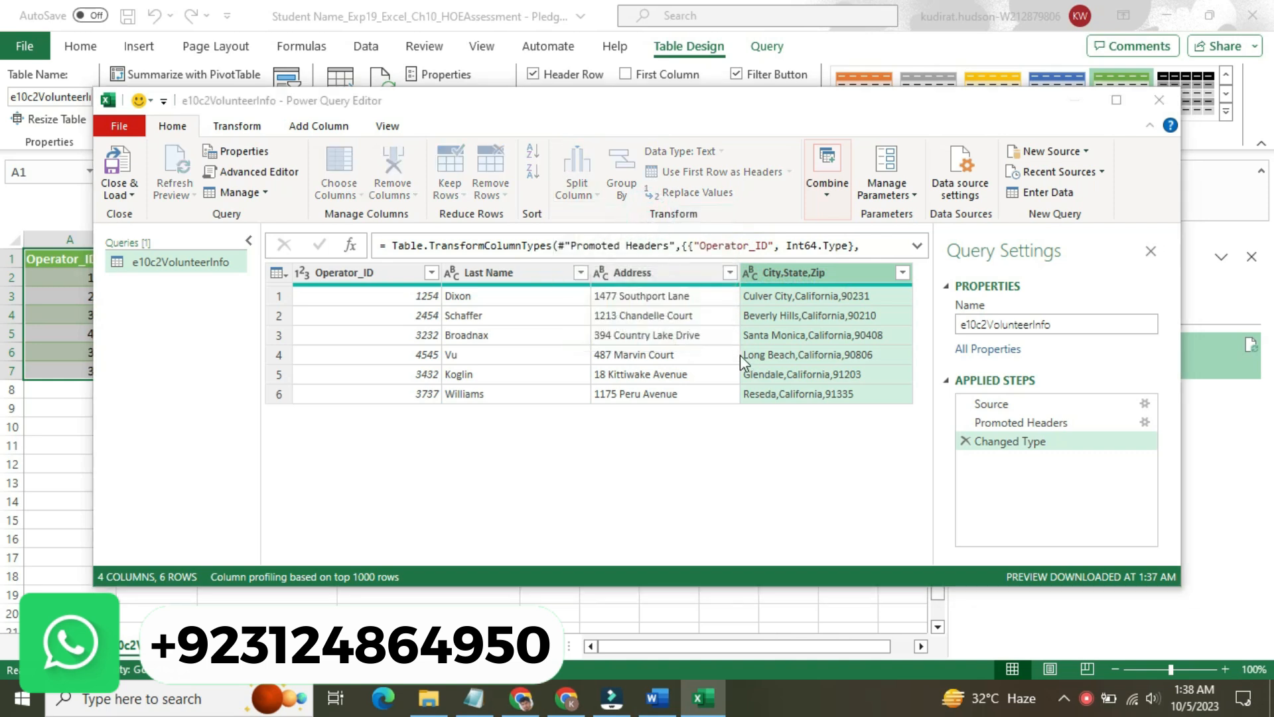
mouse_move(671, 704)
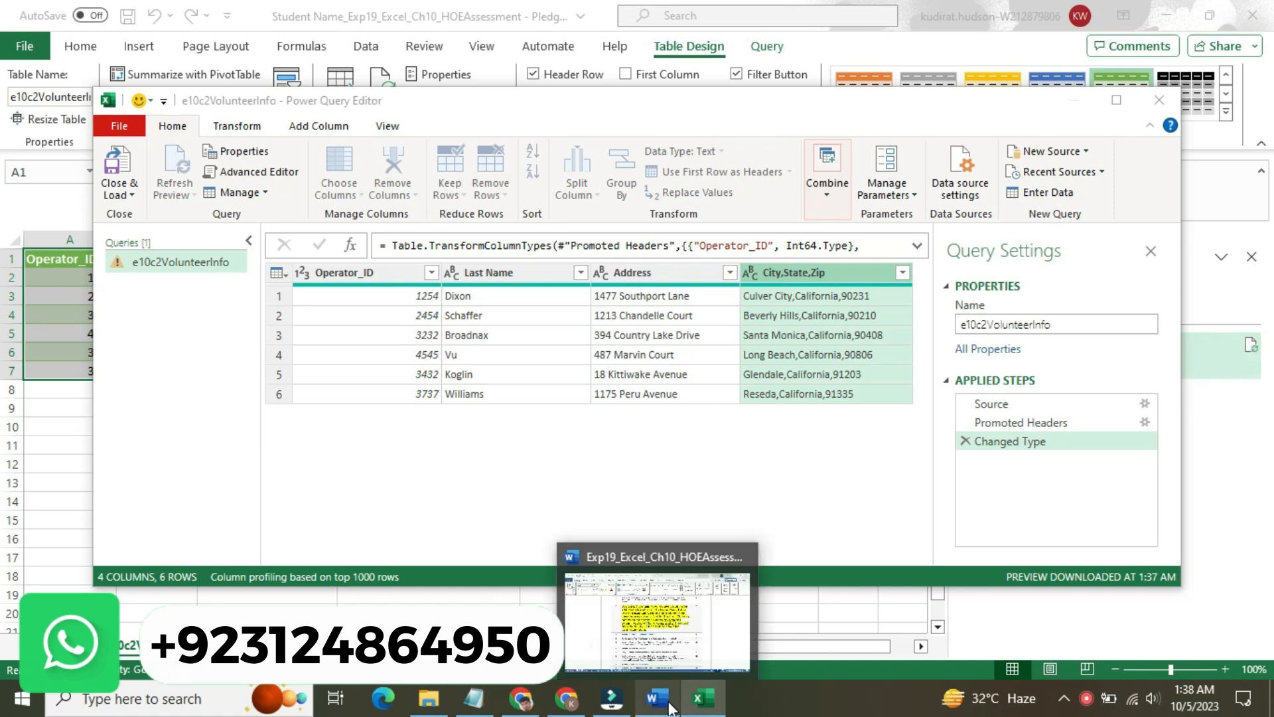
mouse_move(661, 641)
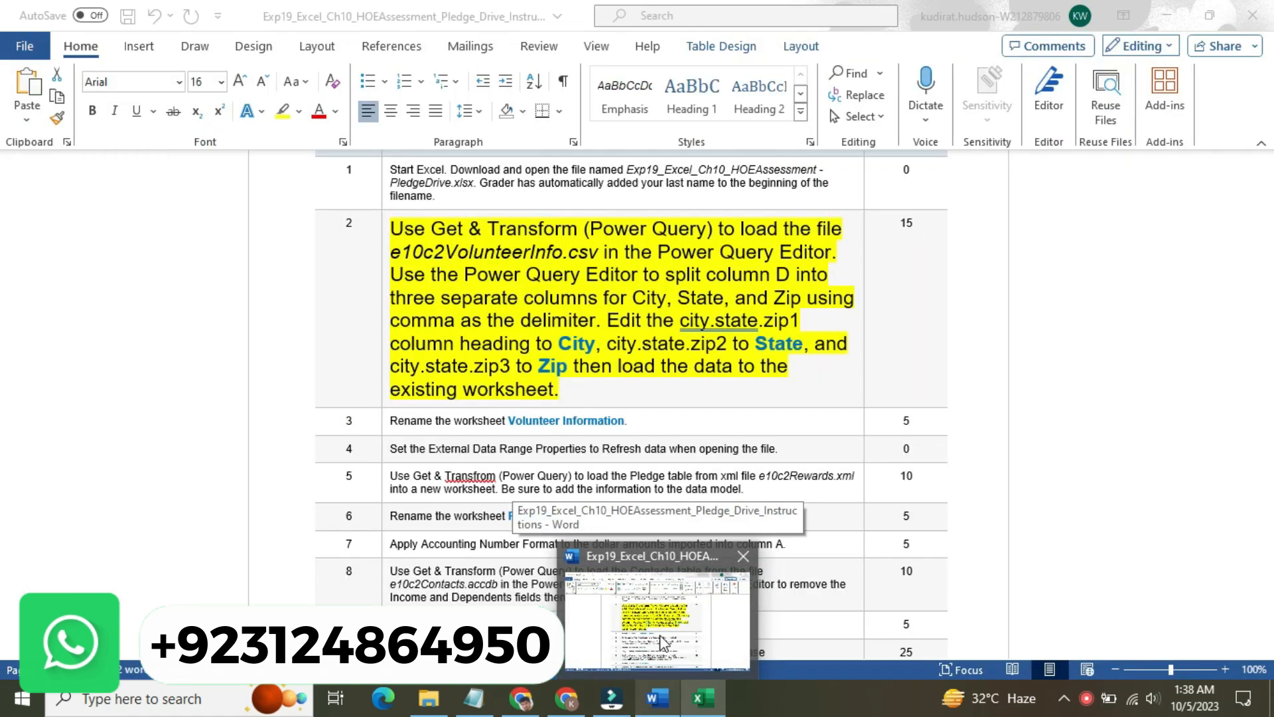
Step: Switch to Word, select the step 2 instruction on changing the city.state.zip1 heading to City, and return to Excel
left_click(661, 641)
mouse_move(609, 325)
left_mouse_down()
mouse_move(759, 330)
mouse_move(490, 352)
mouse_move(600, 348)
left_mouse_up()
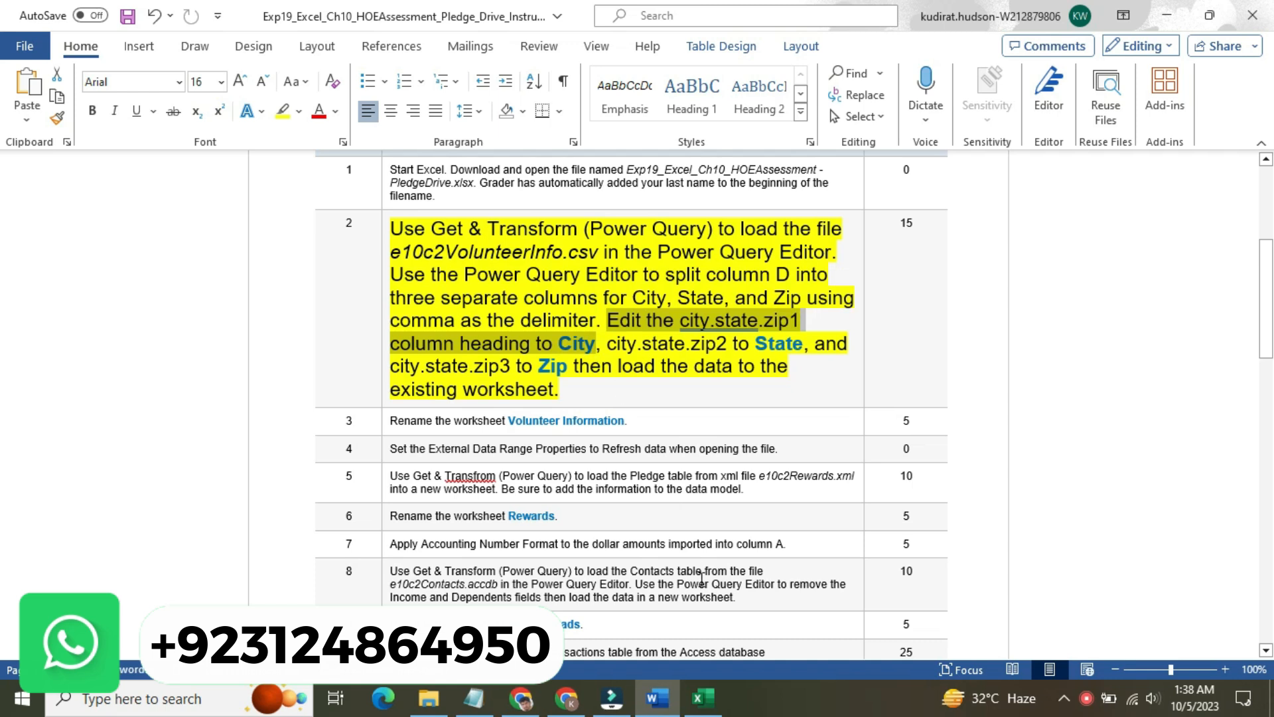
mouse_move(701, 696)
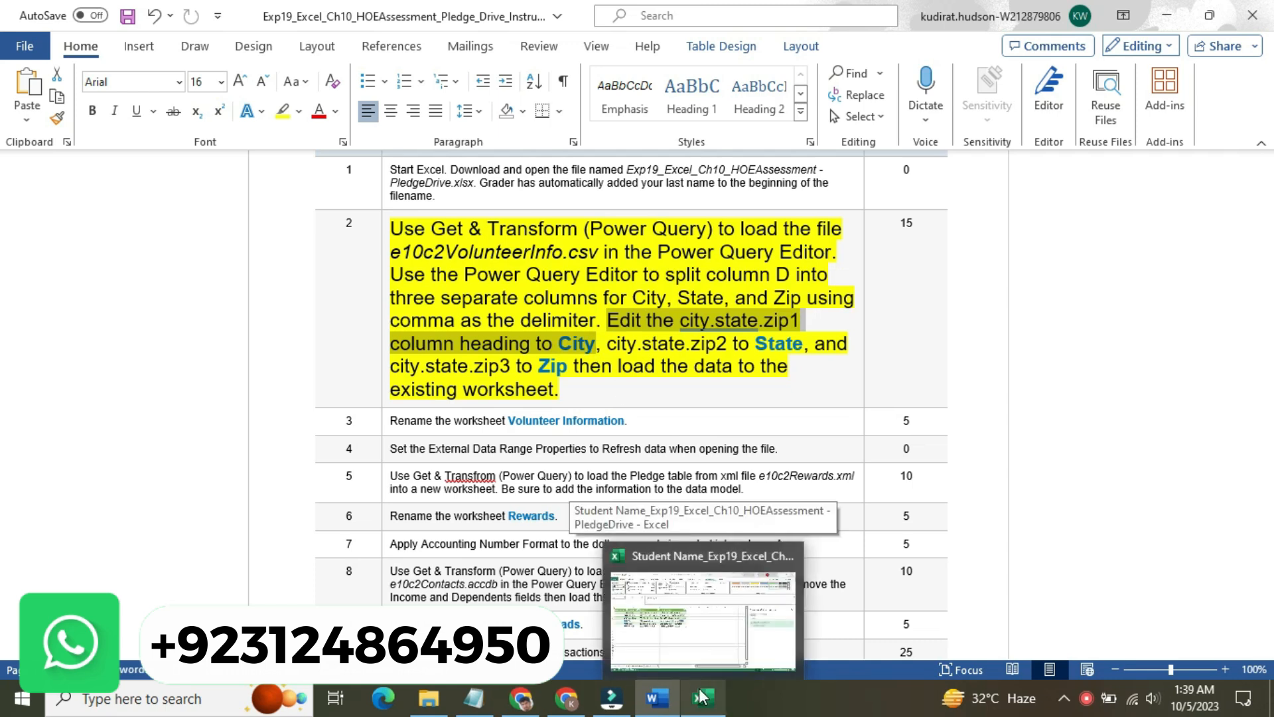
left_click(702, 697)
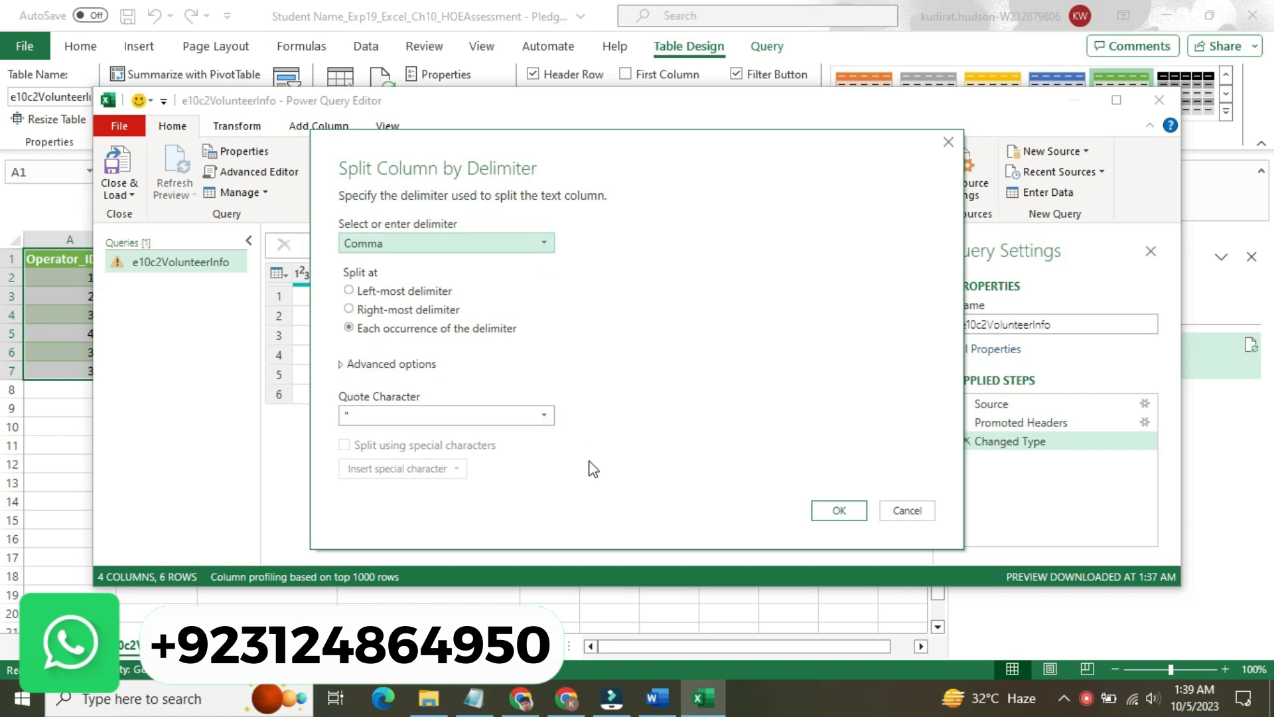
Step: Recheck step 2 in Word, then split the City,State,Zip column at each occurrence of the comma delimiter
left_click(656, 699)
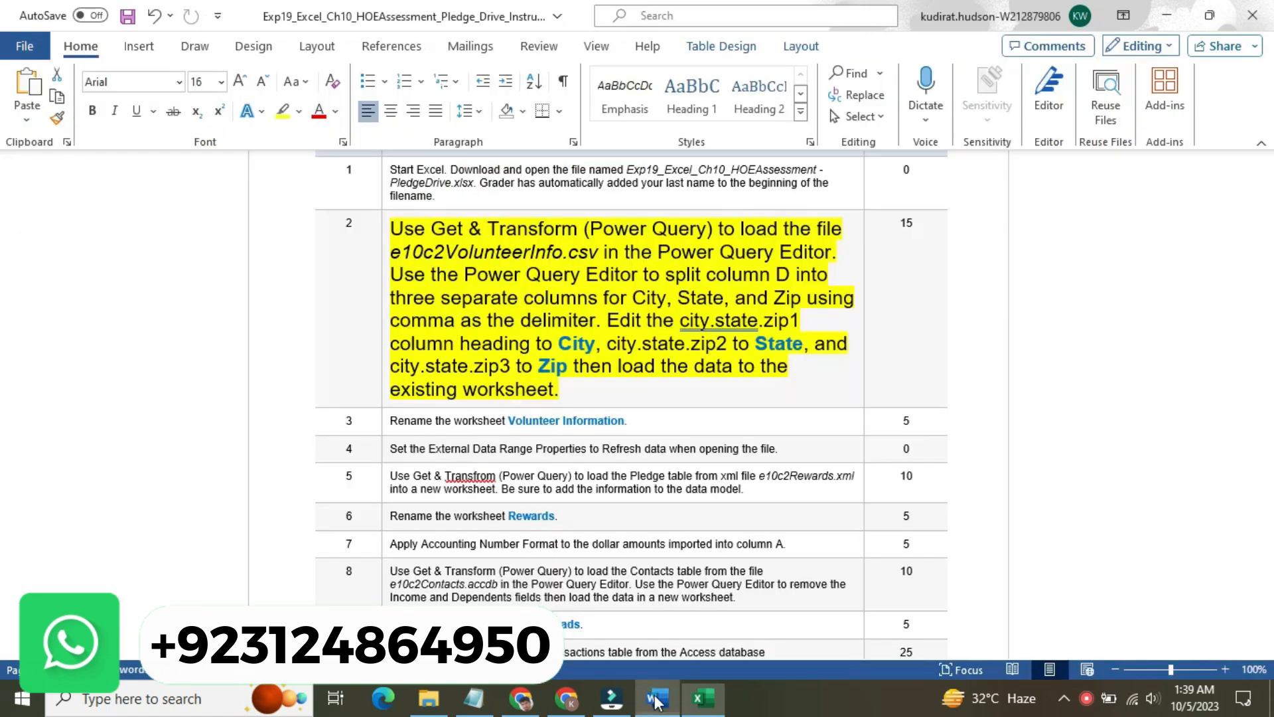
left_click(697, 698)
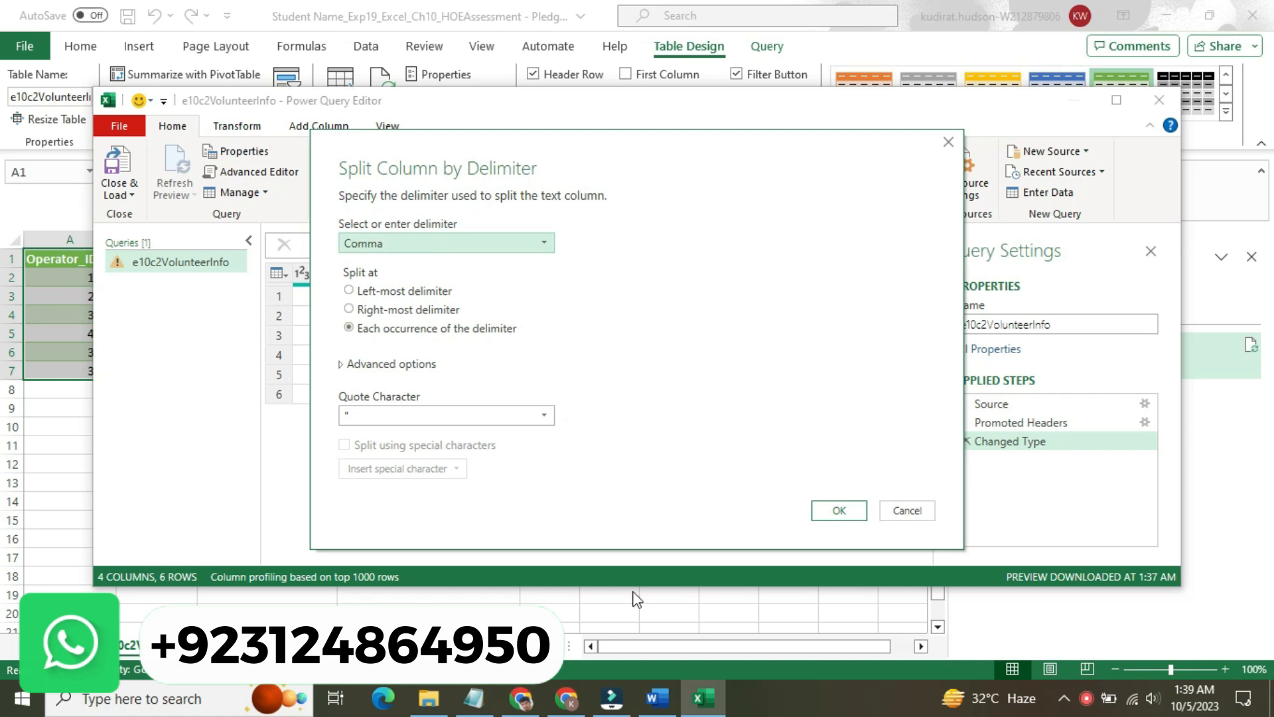
mouse_move(654, 704)
mouse_move(640, 646)
left_click(838, 511)
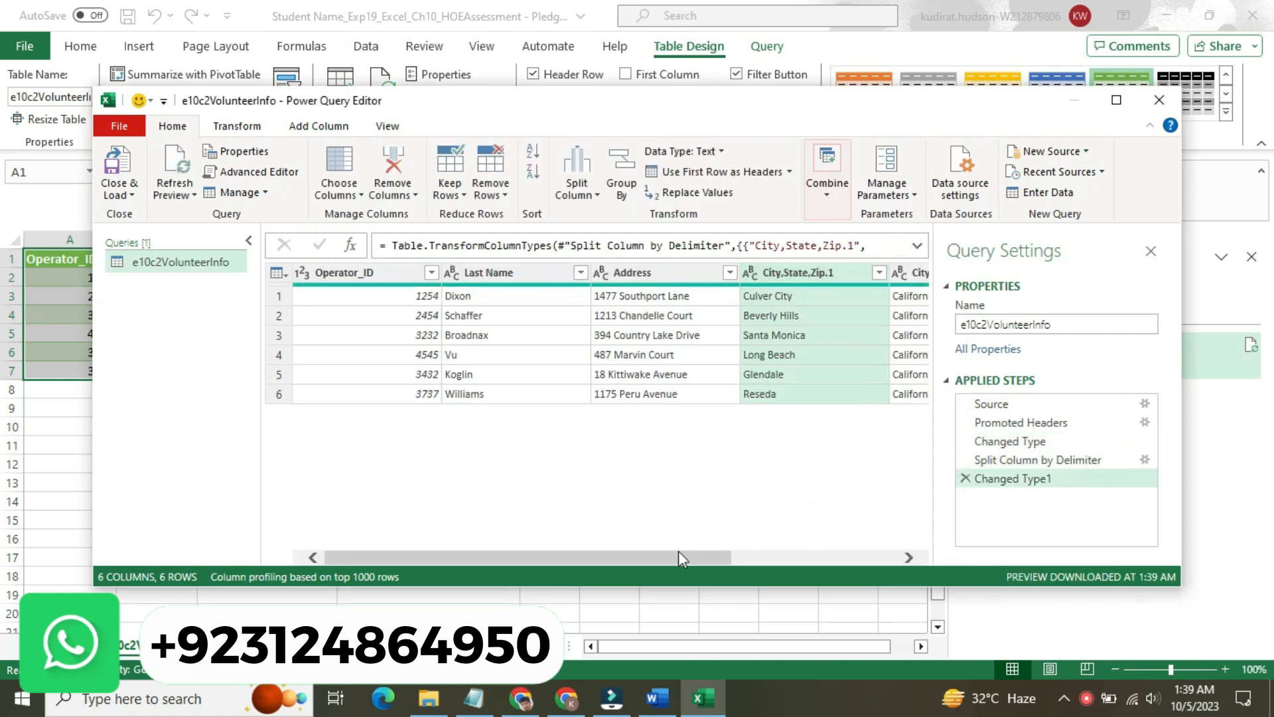
Step: Review the split City,State,Zip columns and compare them with the heading names required in step 2 in Word
left_click_drag(671, 558, 862, 569)
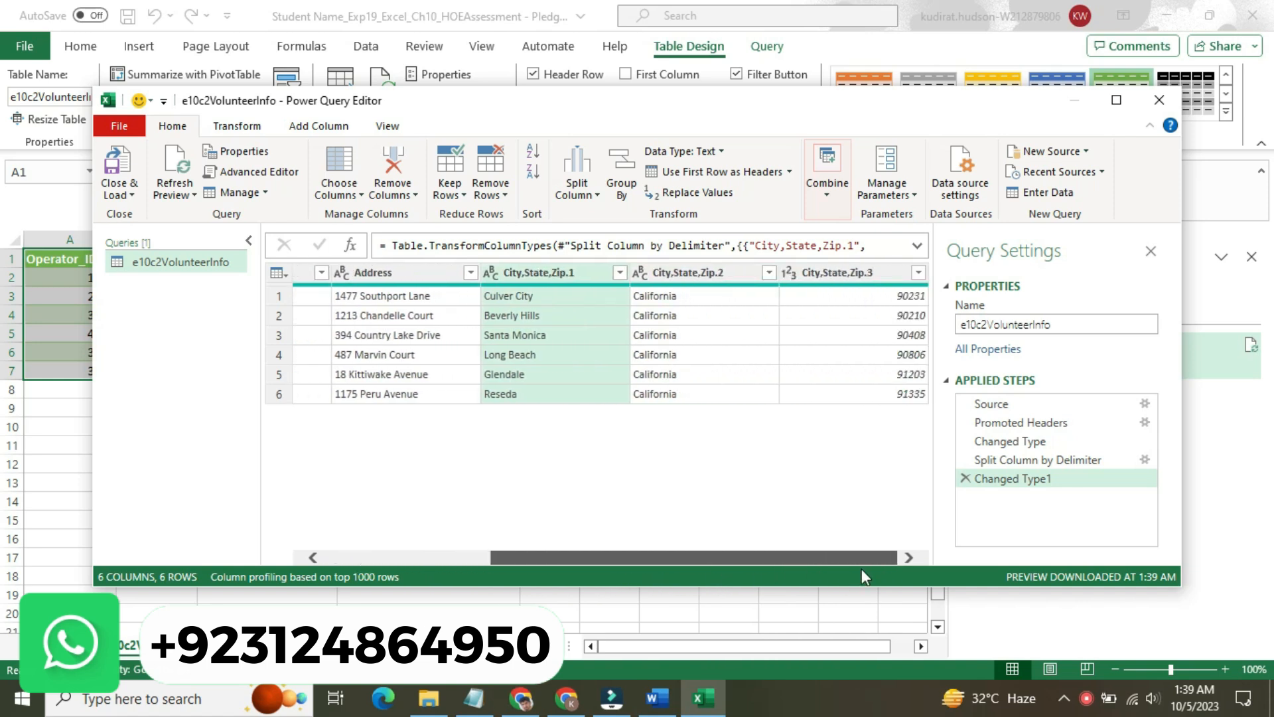
left_click(666, 708)
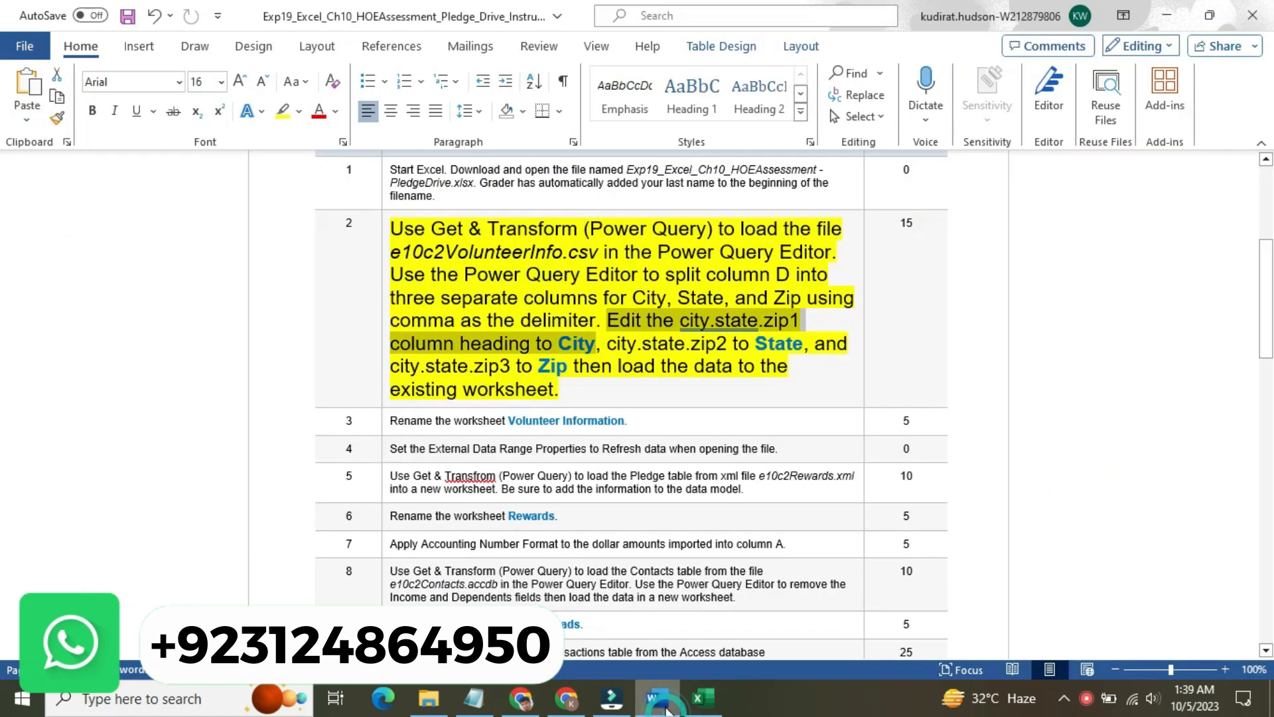
left_click(709, 709)
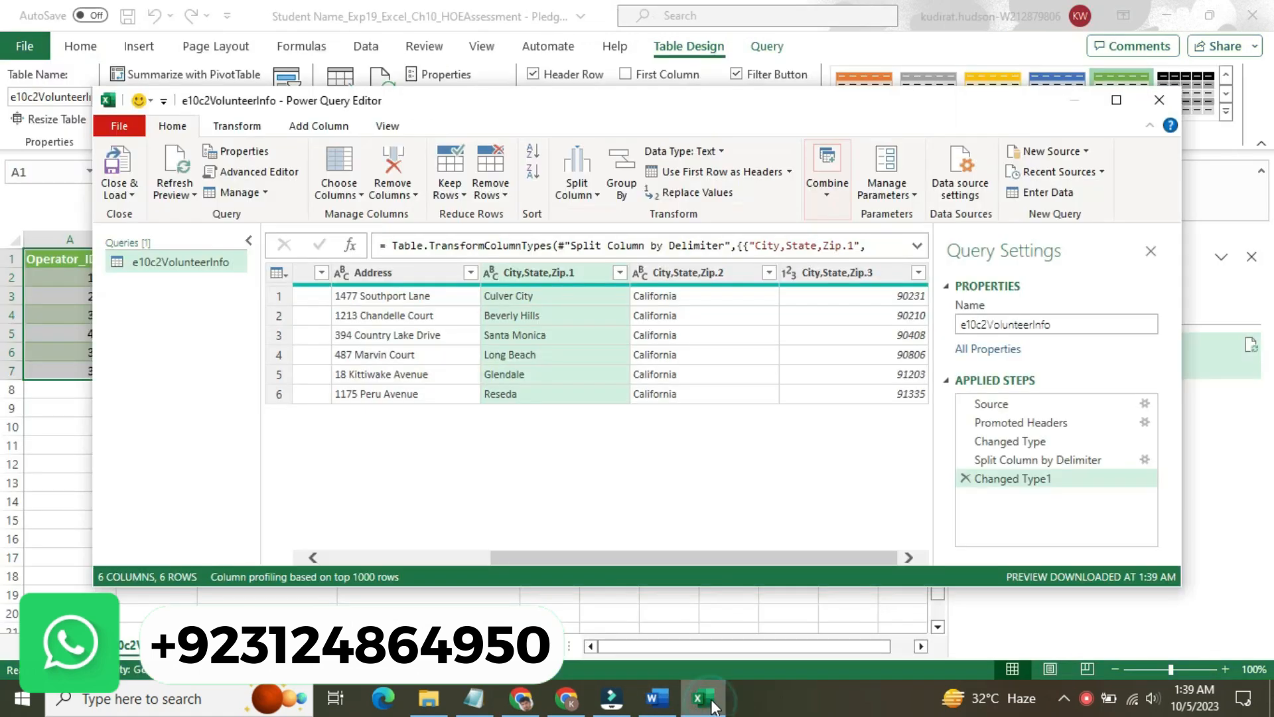
left_click(729, 561)
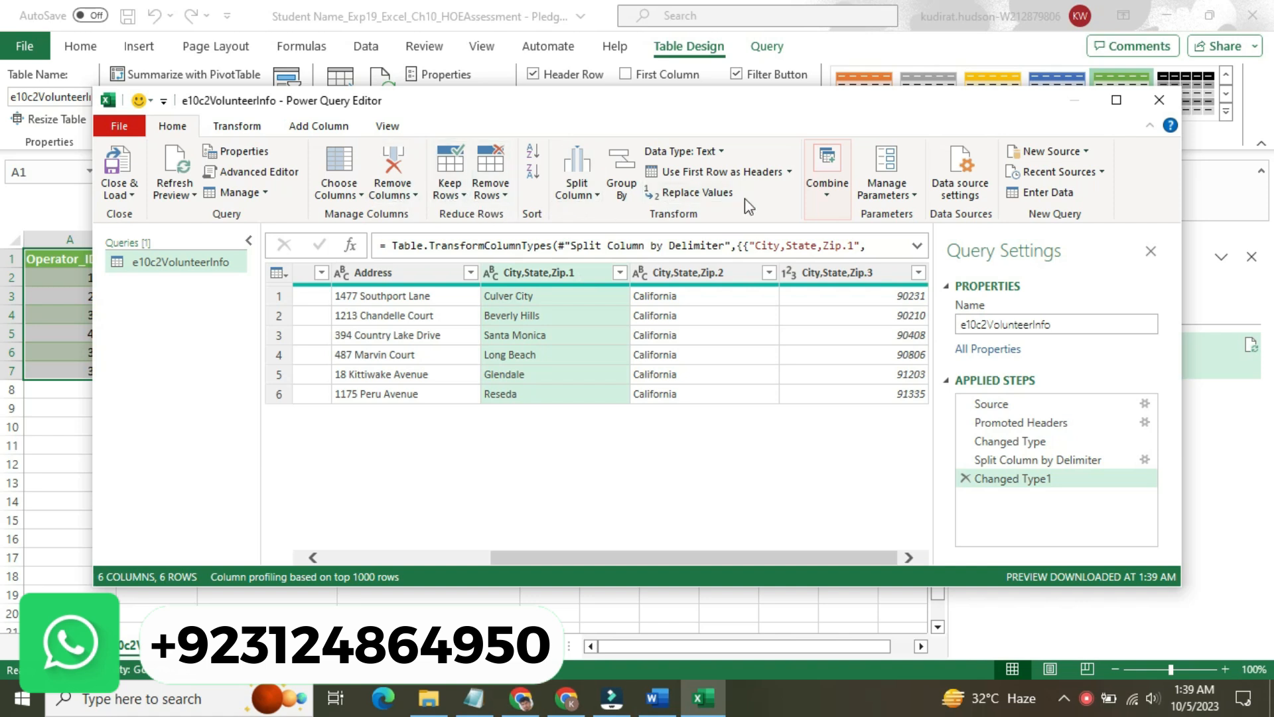
left_click(725, 150)
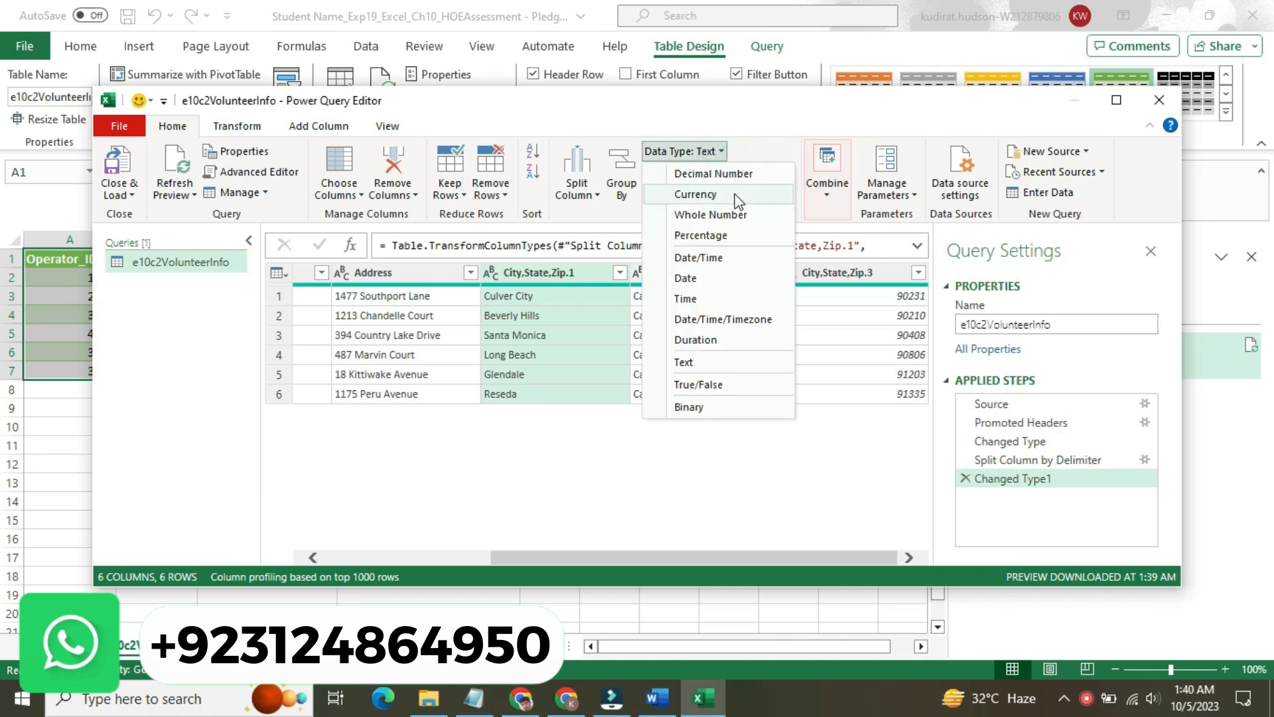
left_click(710, 458)
left_click(829, 194)
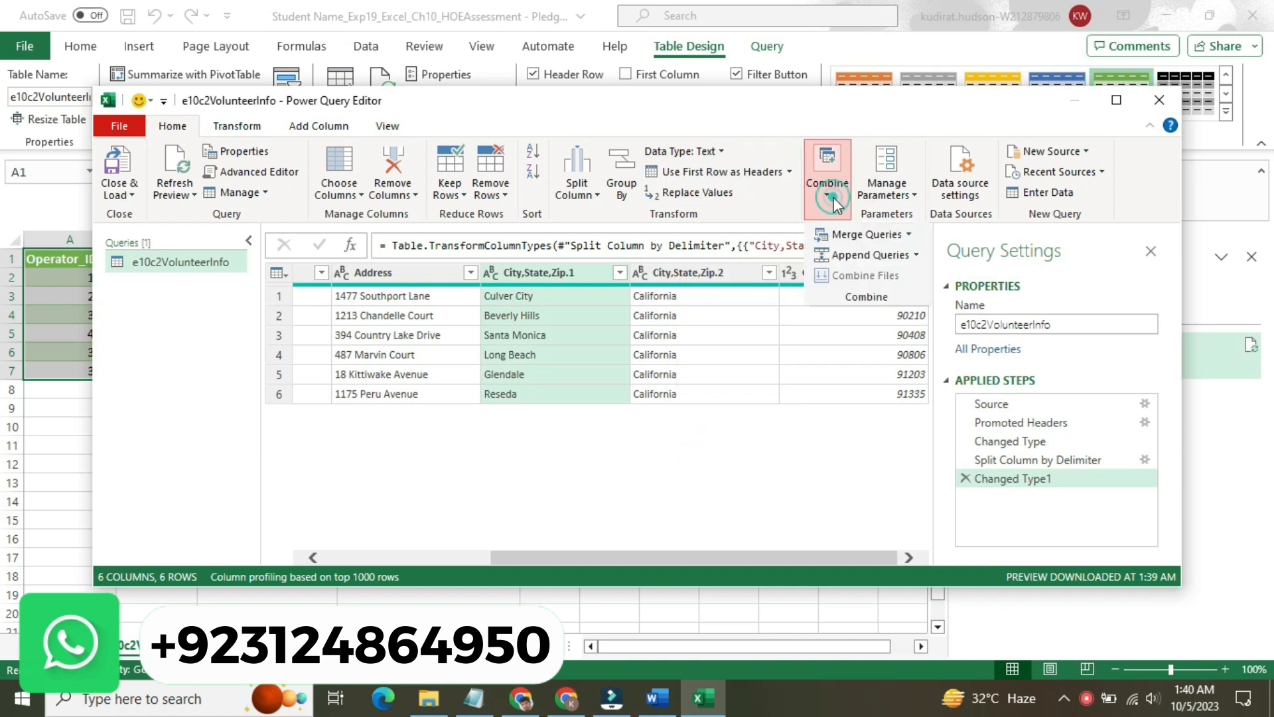
left_click(906, 196)
left_click(904, 197)
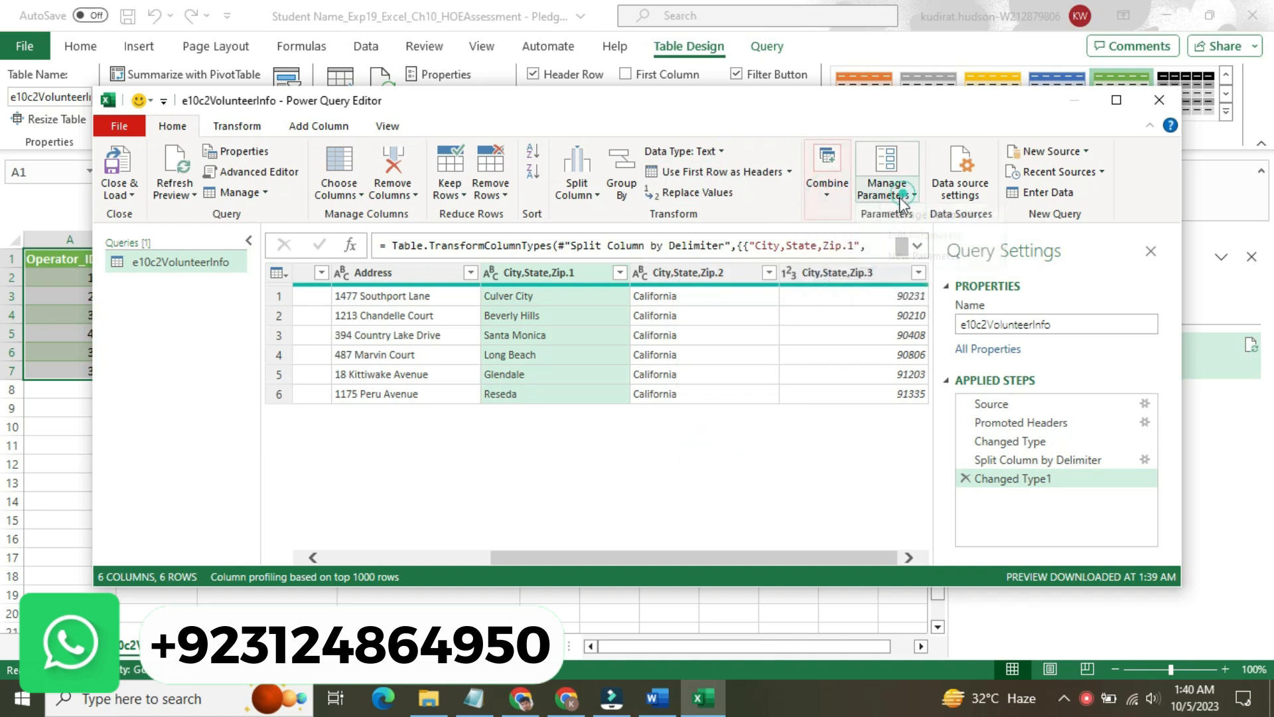
Step: Compare the City,State,Zip.1, .2 and .3 column headings in Power Query with the names required by step 2 in Word
left_click(647, 706)
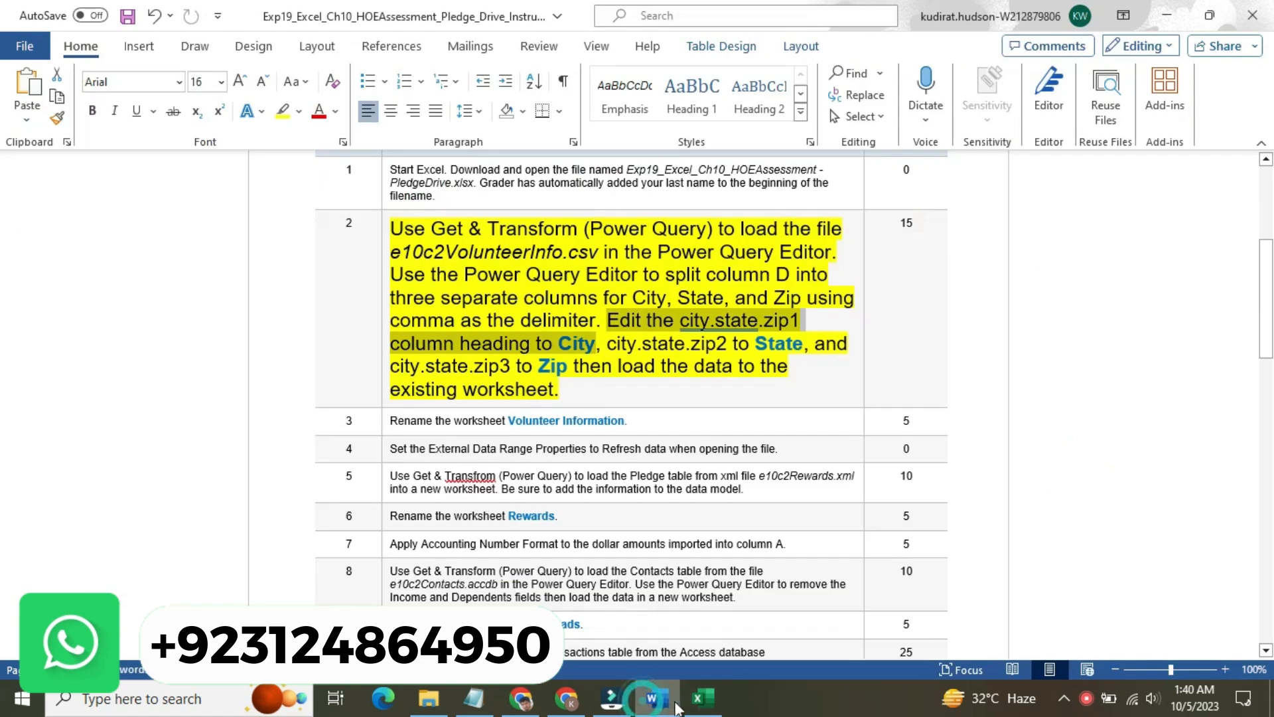
mouse_move(707, 706)
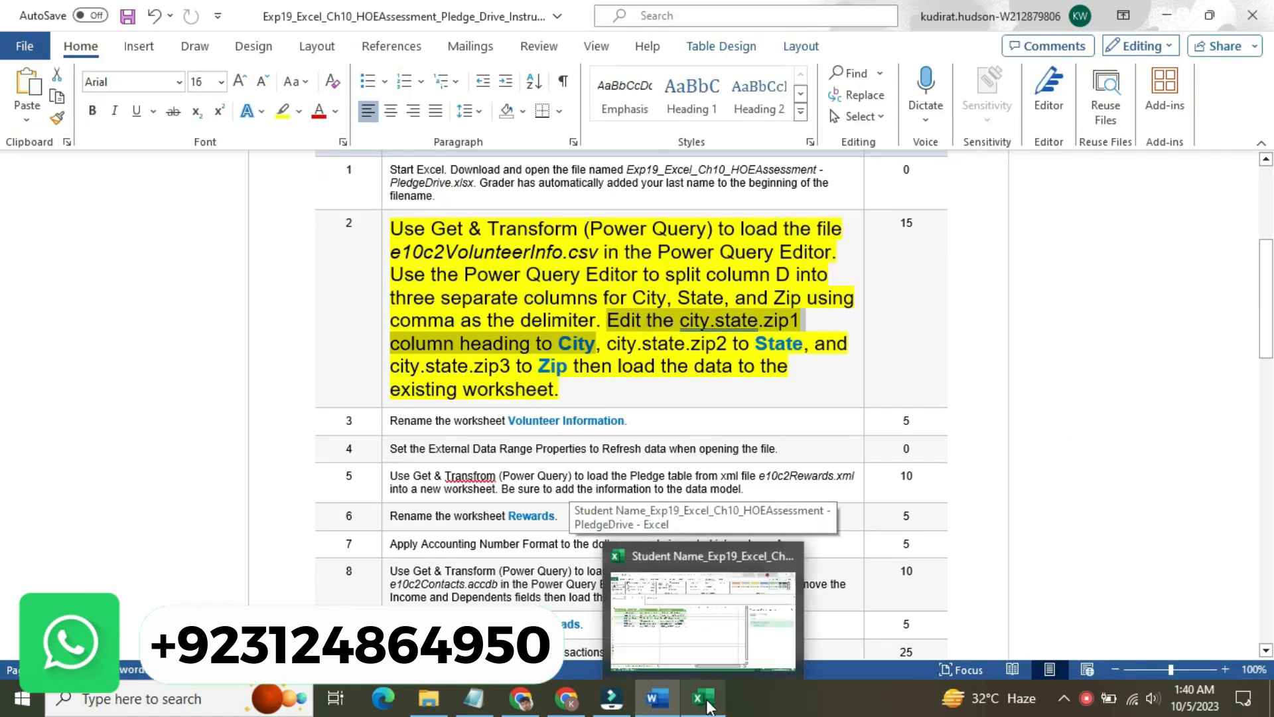
left_click(707, 706)
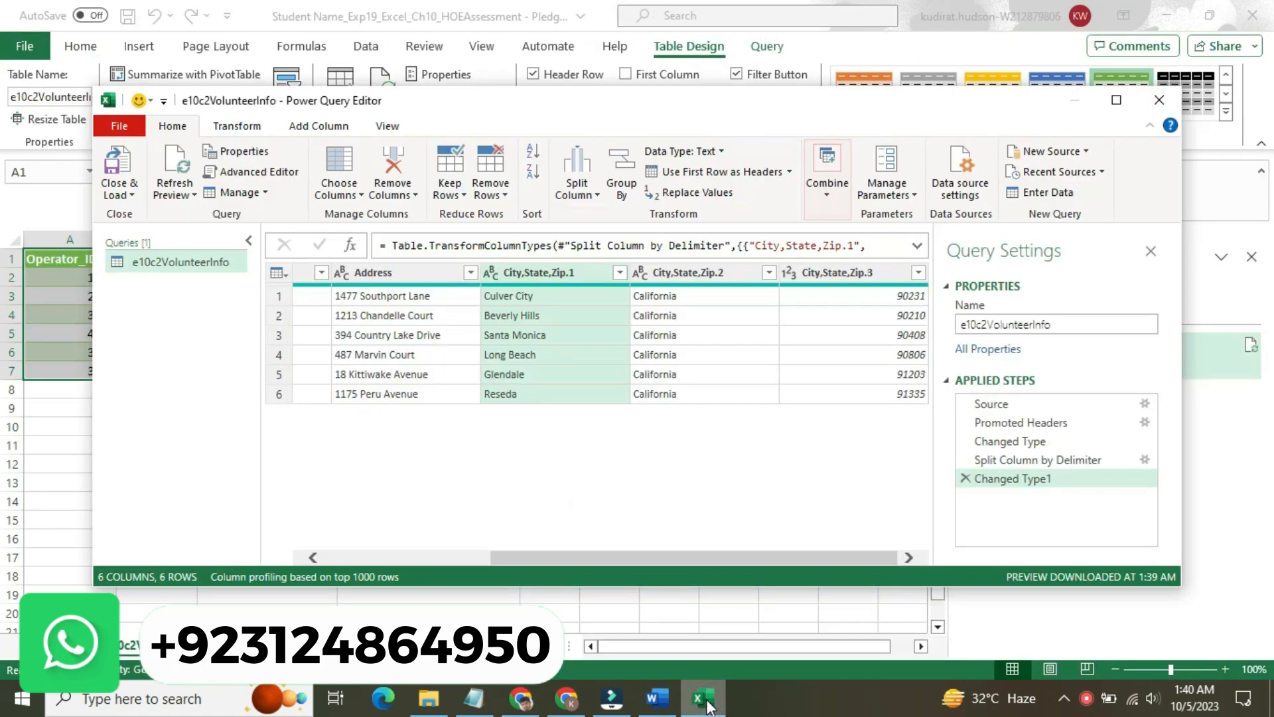
left_click(570, 271)
mouse_move(643, 555)
left_mouse_down()
mouse_move(576, 552)
mouse_move(626, 551)
mouse_move(635, 564)
left_mouse_up()
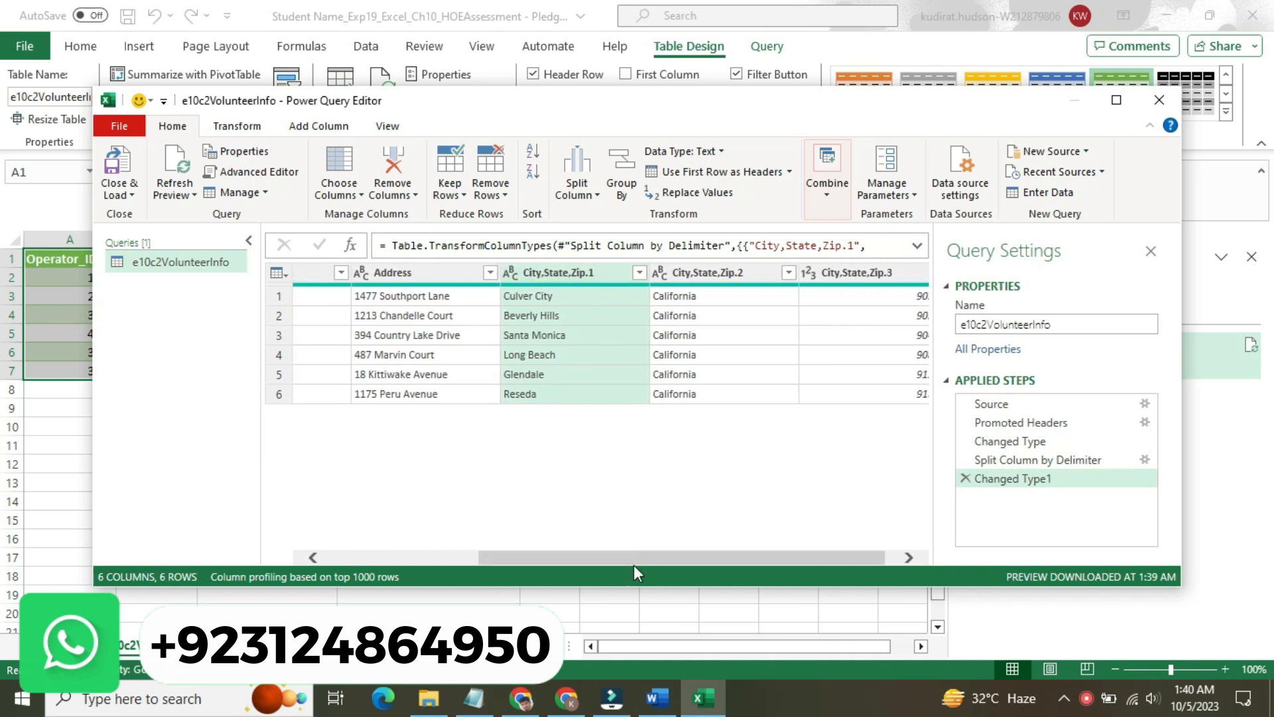
left_click(667, 708)
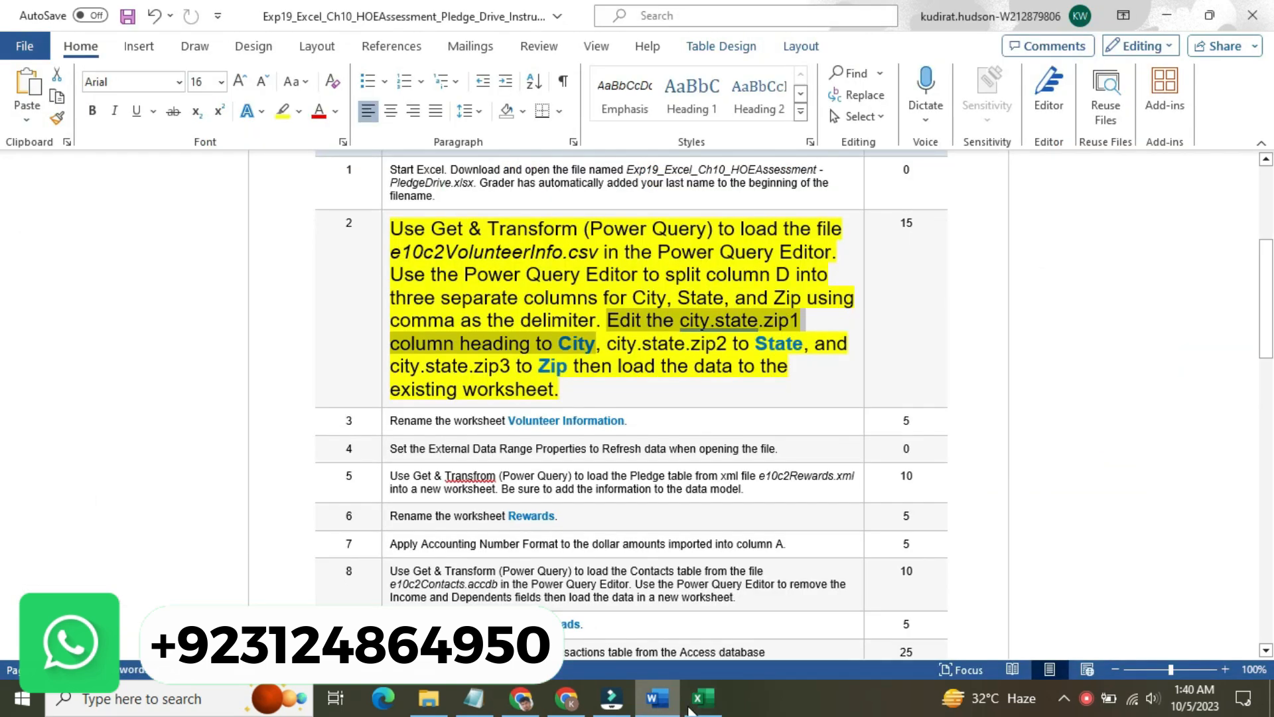
mouse_move(690, 710)
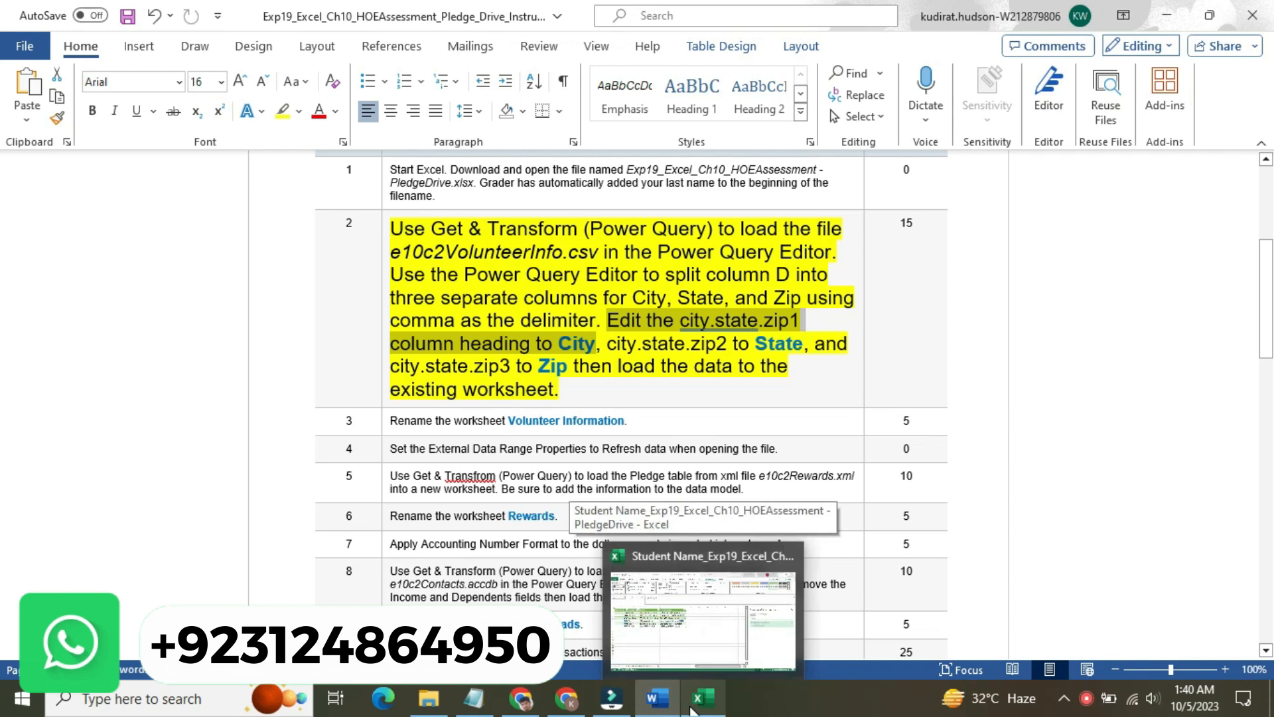
left_click(691, 711)
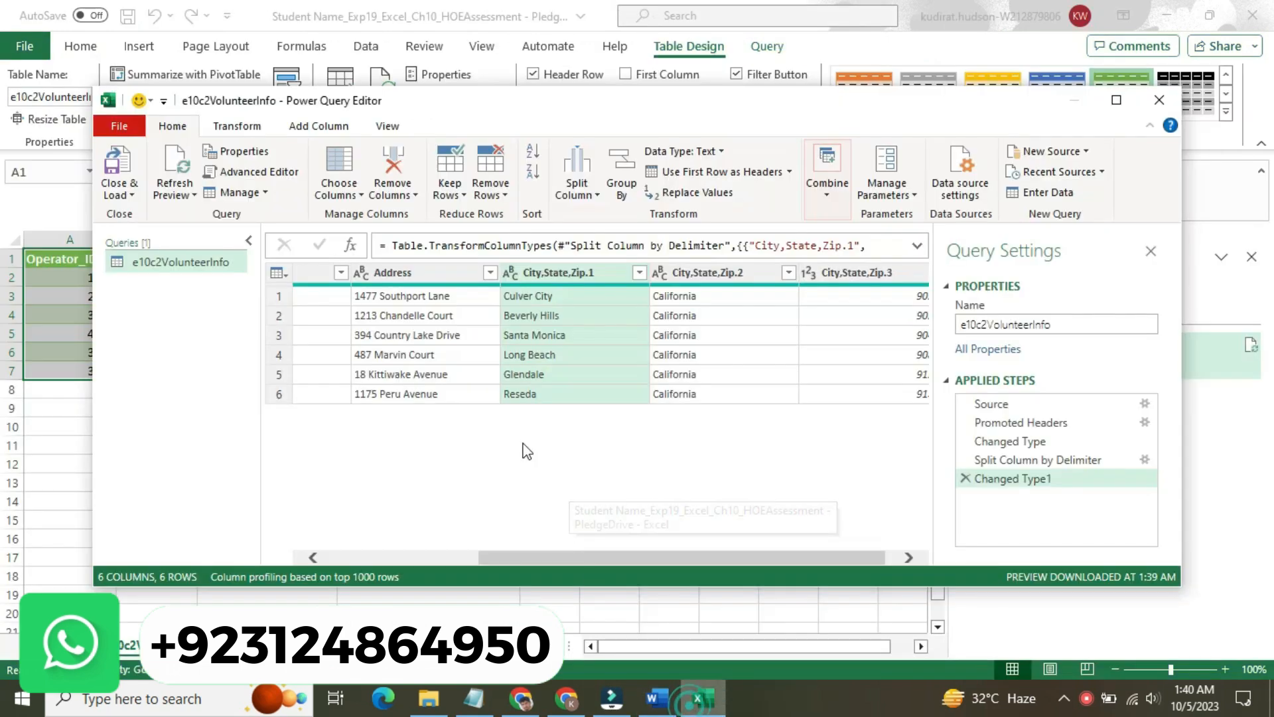
left_click(361, 196)
left_click(361, 196)
left_click(413, 194)
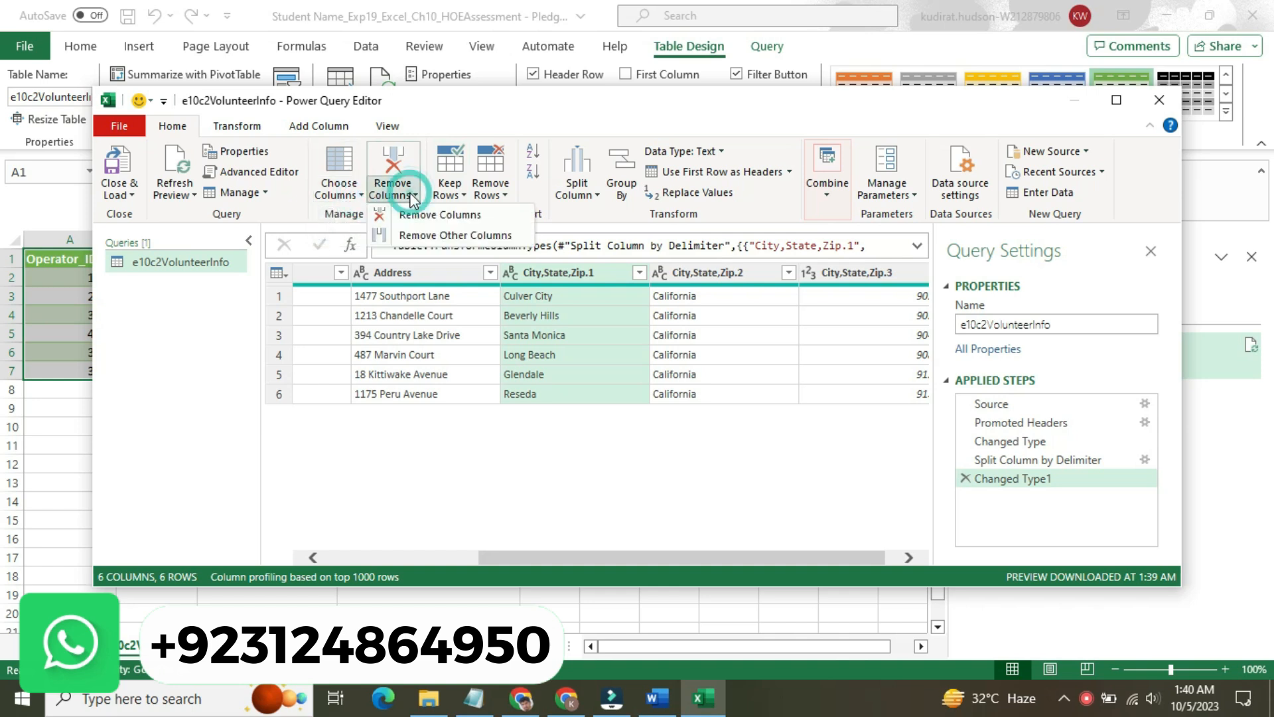
left_click(413, 194)
left_click(448, 191)
left_click(448, 191)
left_click(576, 193)
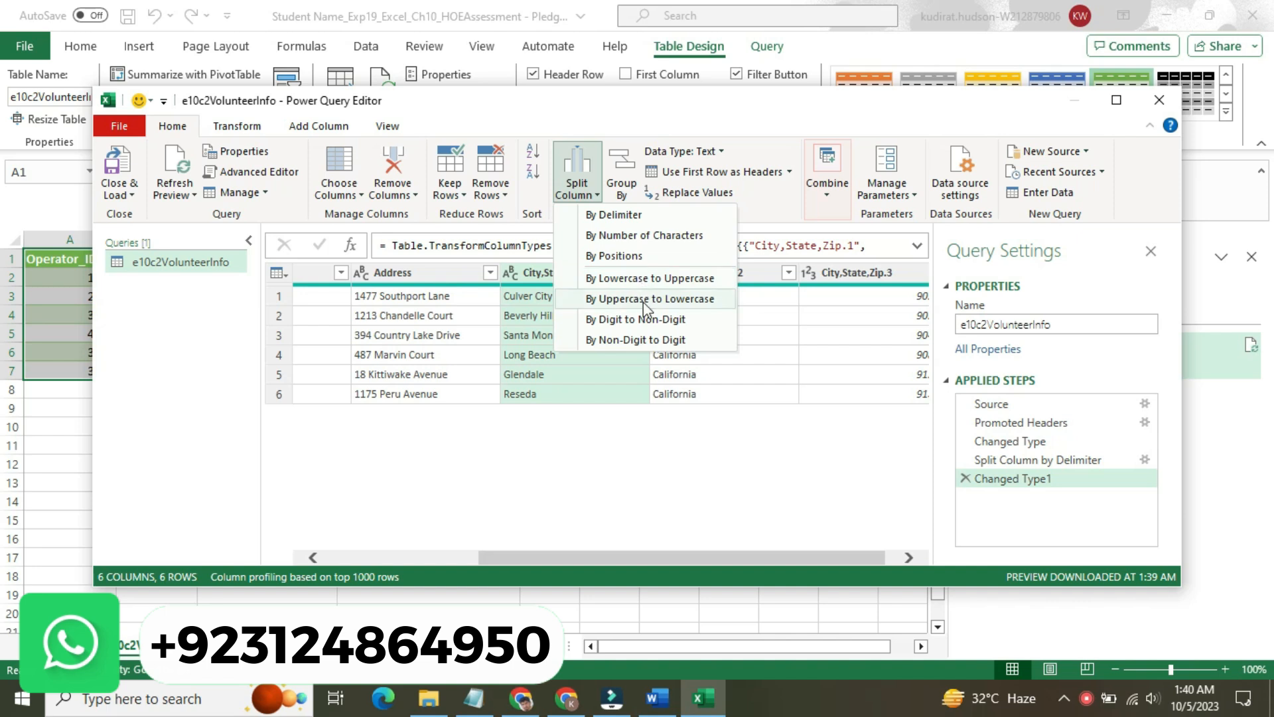
Step: Try changing the column headings by promoting the first data row to headers twice
left_click(697, 173)
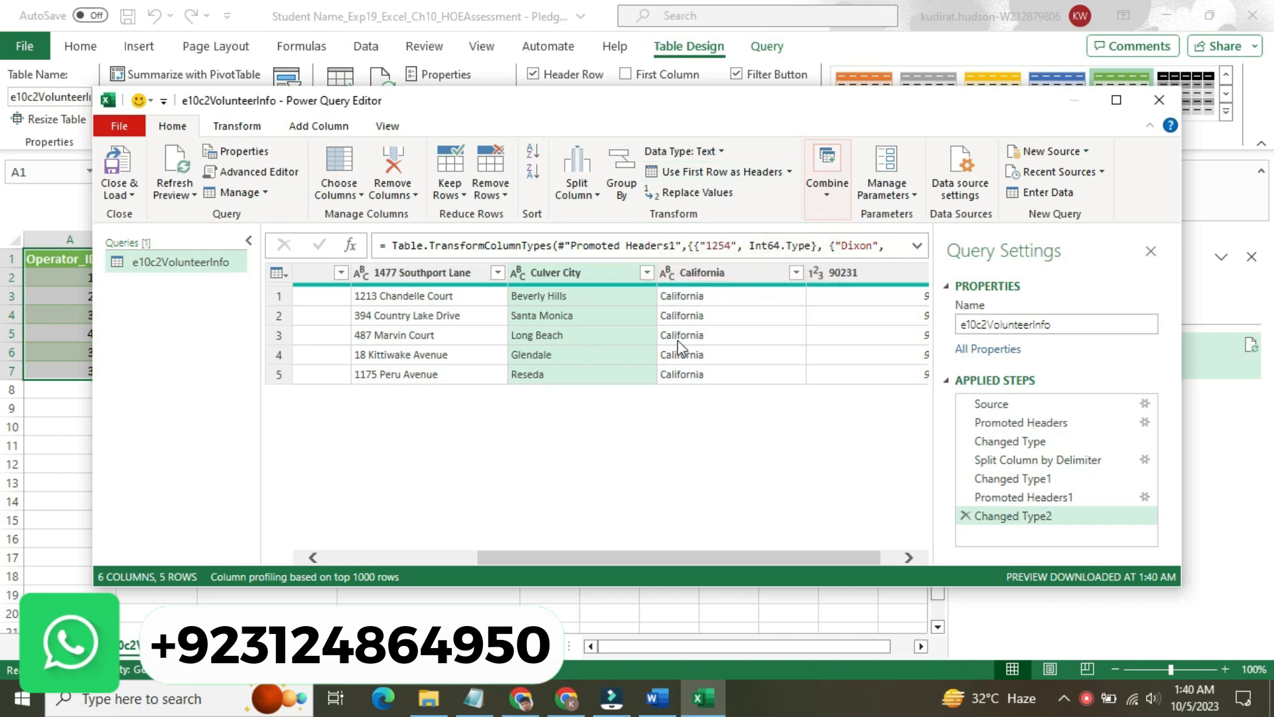
left_click(790, 174)
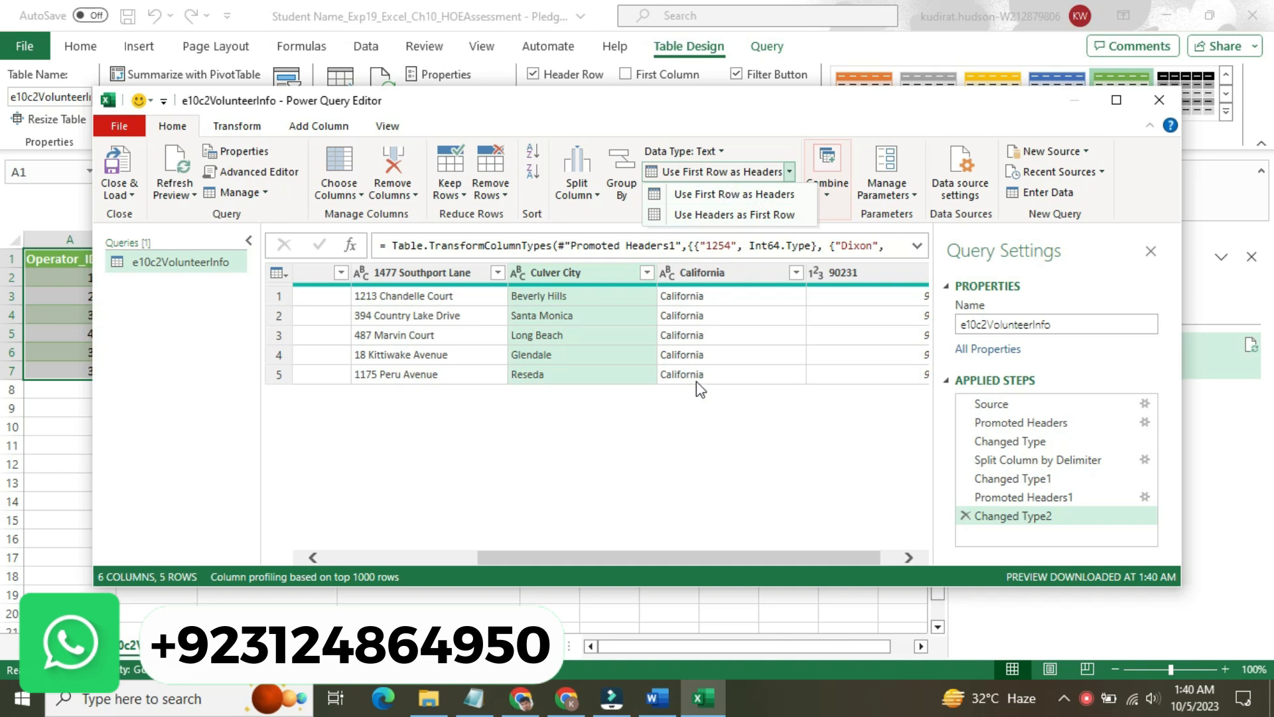
left_click(652, 194)
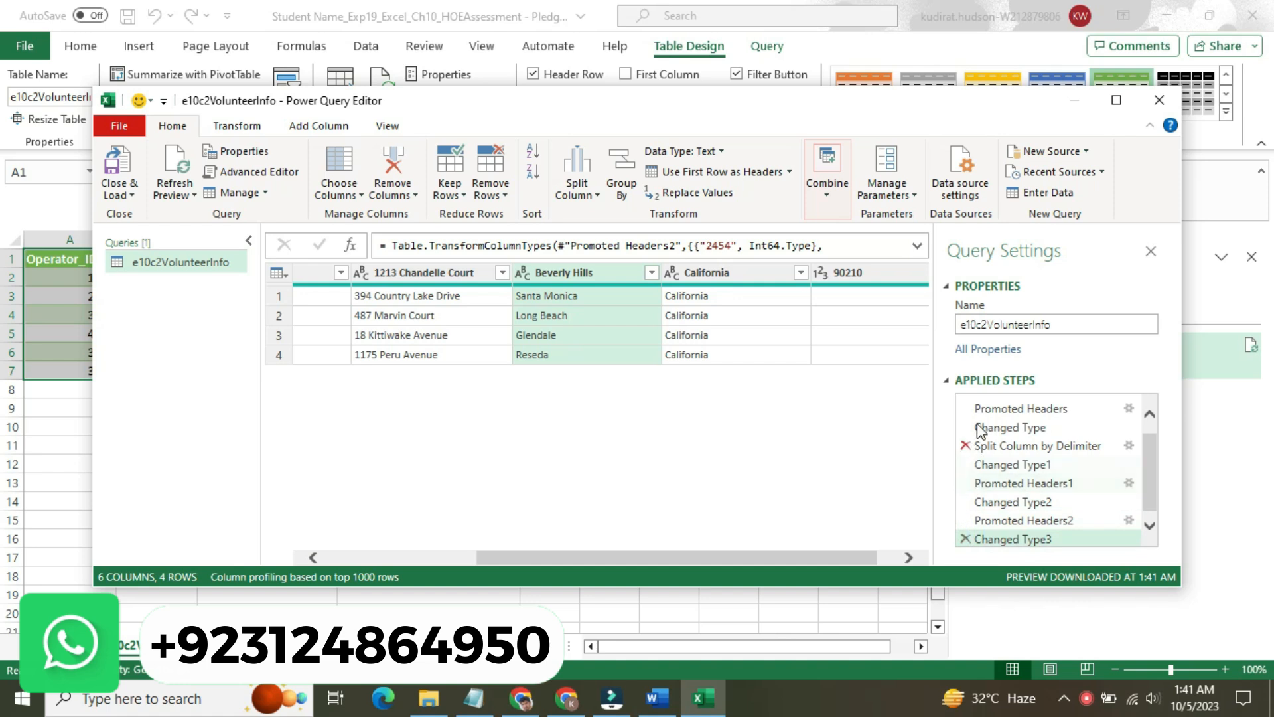
Step: Reread step 2 in Word, then examine the query's applied steps, full formula and column headings in Power Query
left_click_drag(1149, 454, 1158, 499)
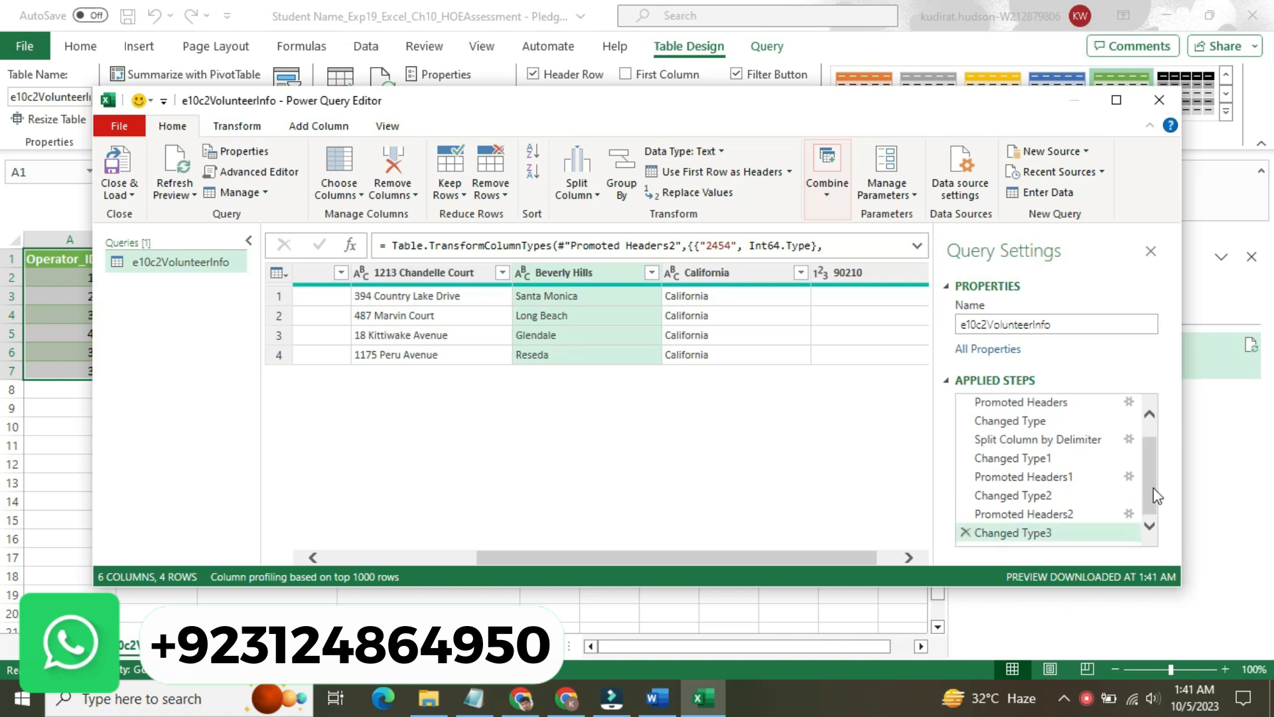
left_click(675, 705)
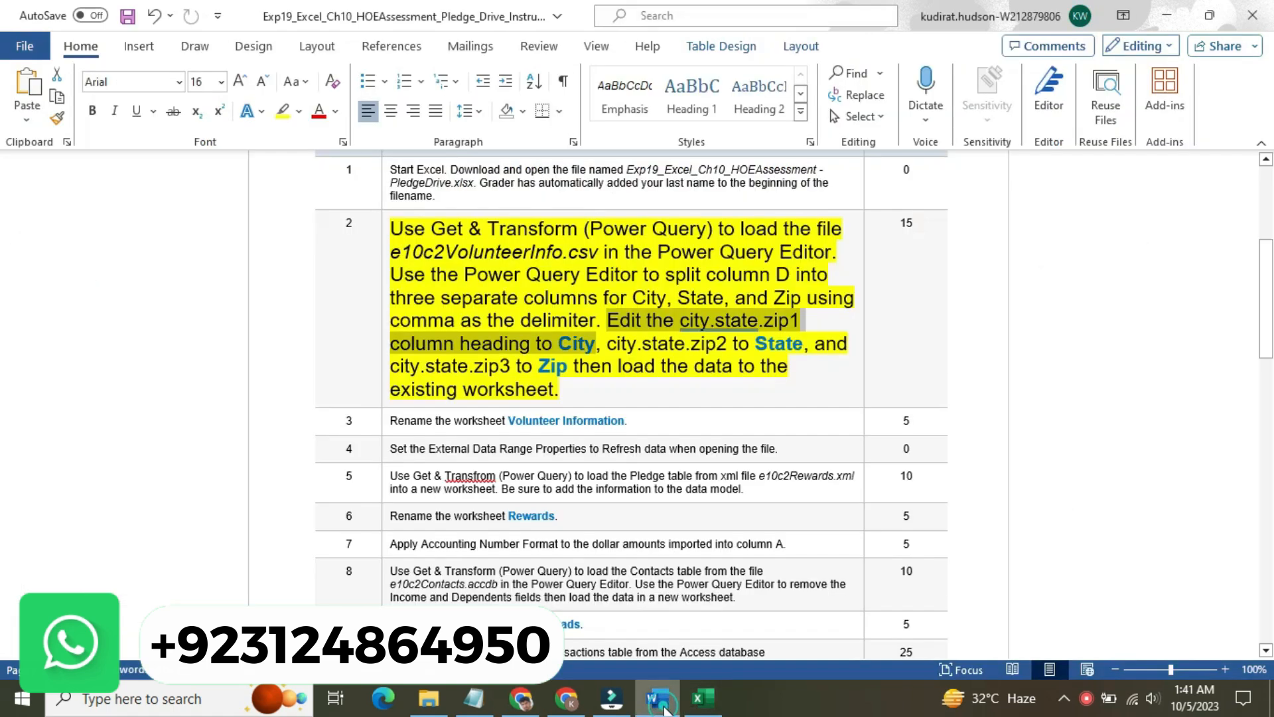
mouse_move(693, 709)
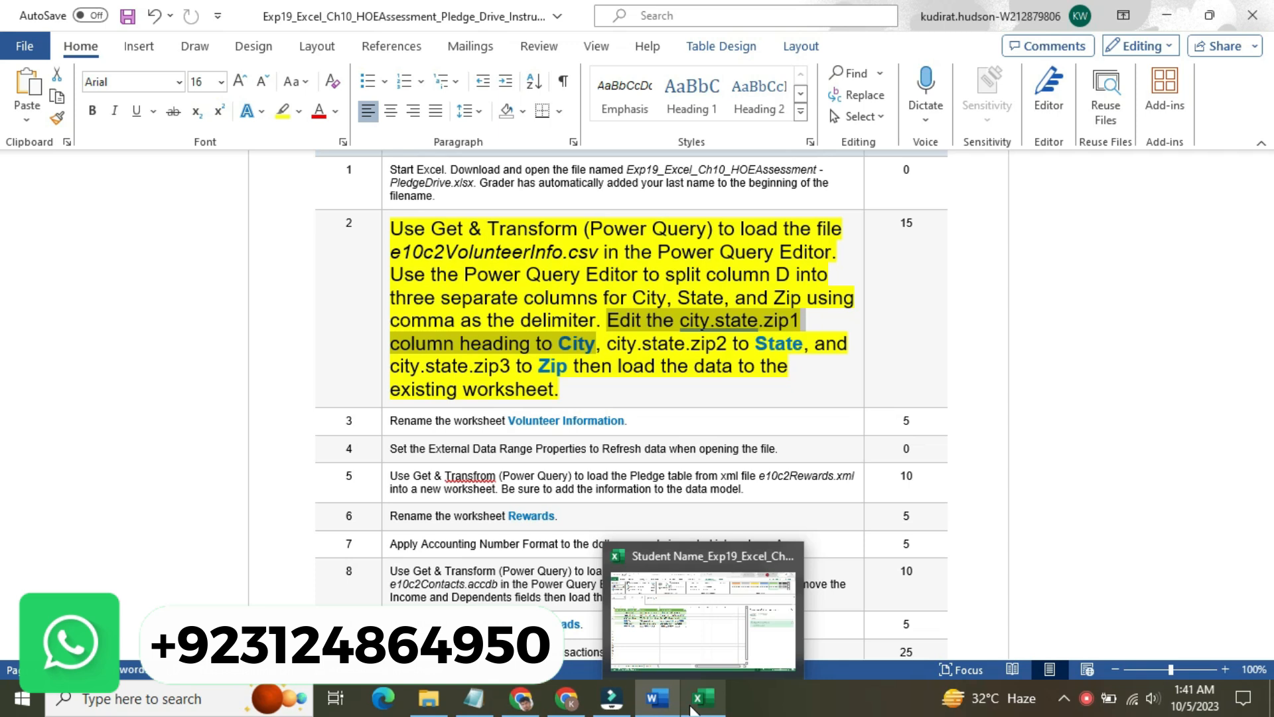
left_click(693, 709)
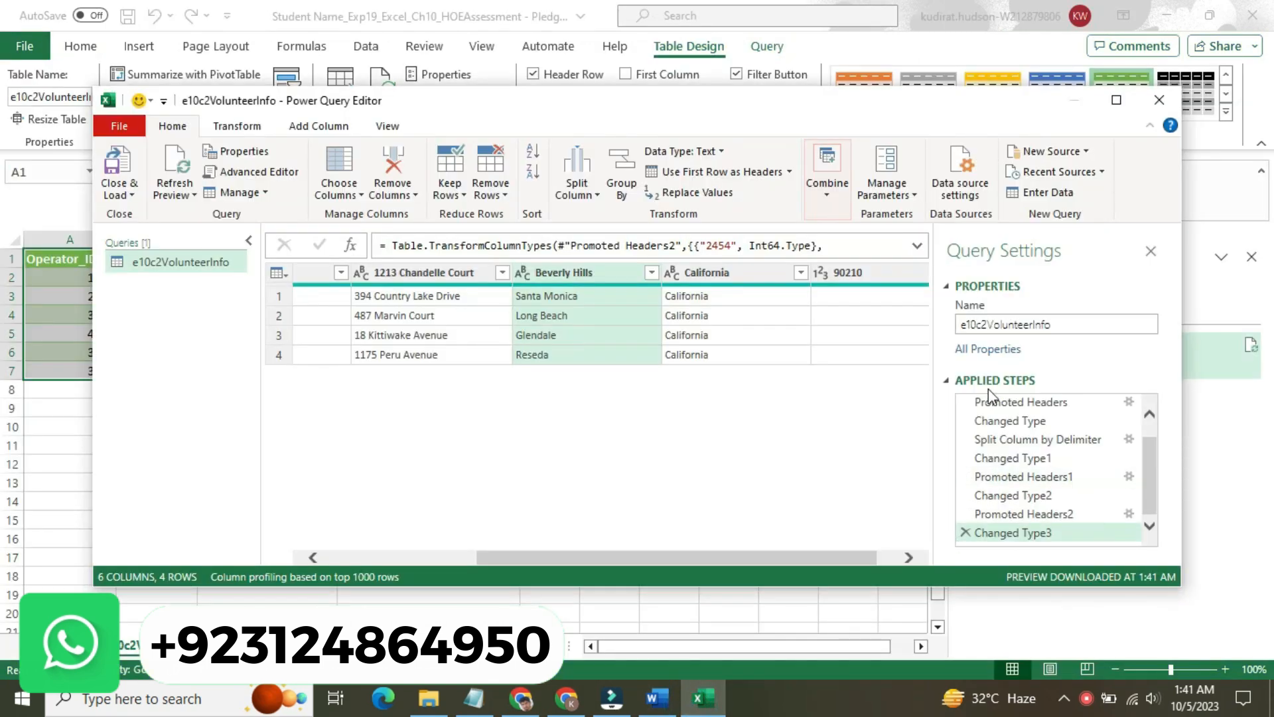
left_click(950, 378)
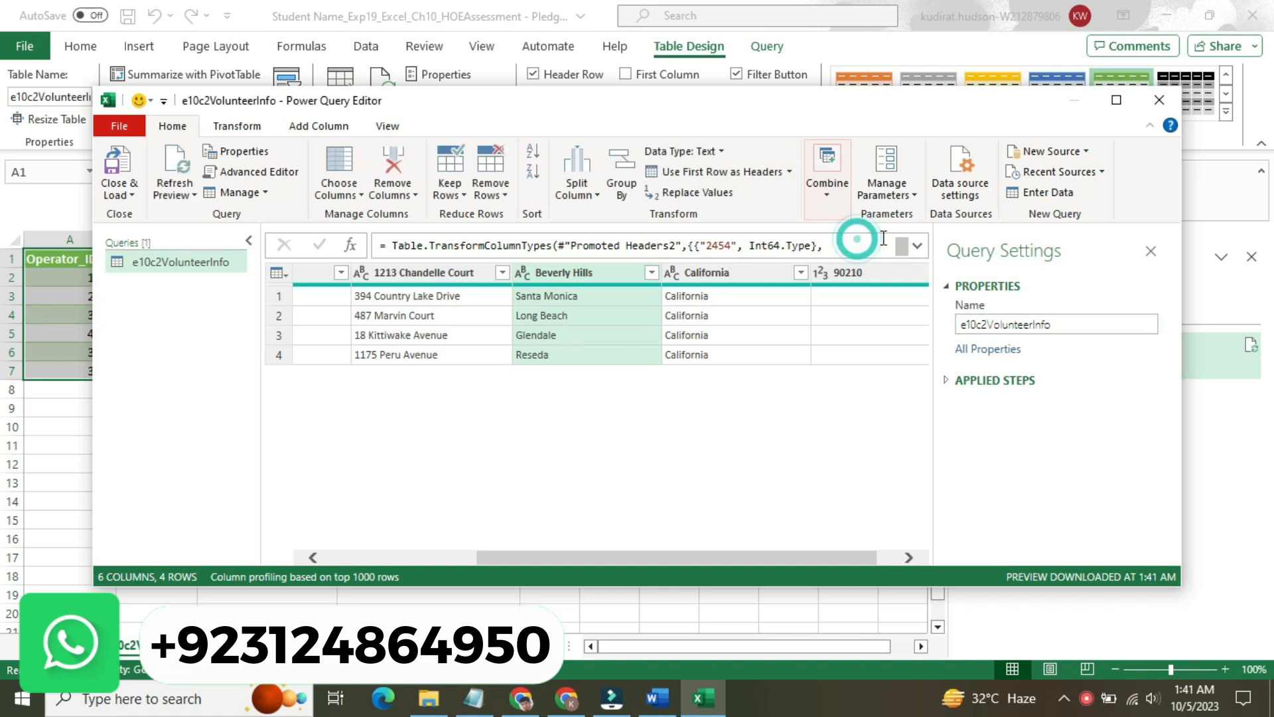
left_click(917, 246)
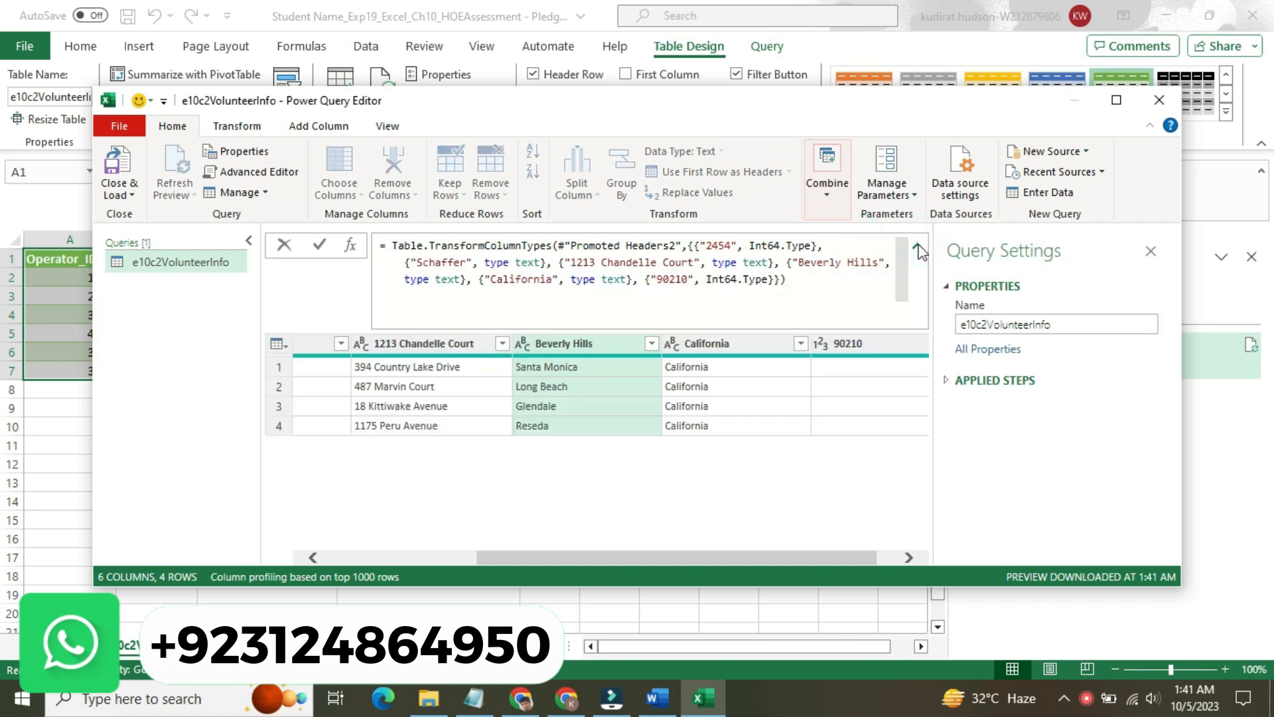
left_click(917, 245)
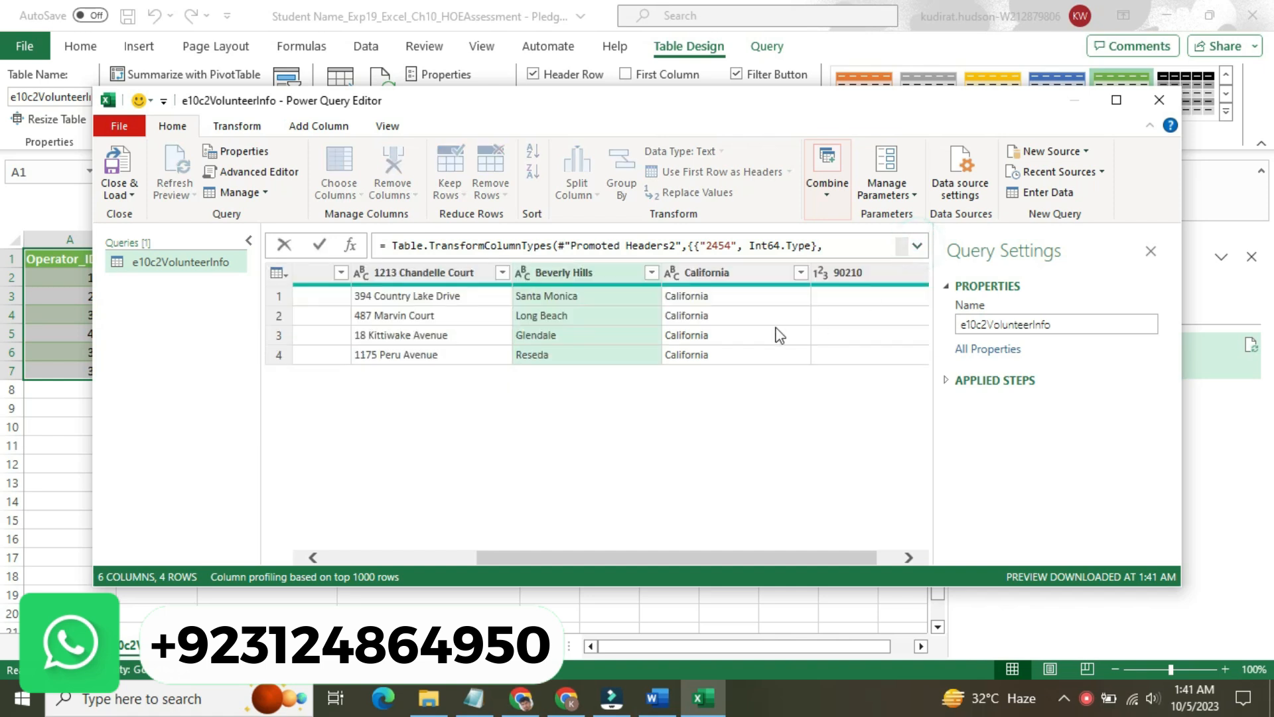
left_click(668, 559)
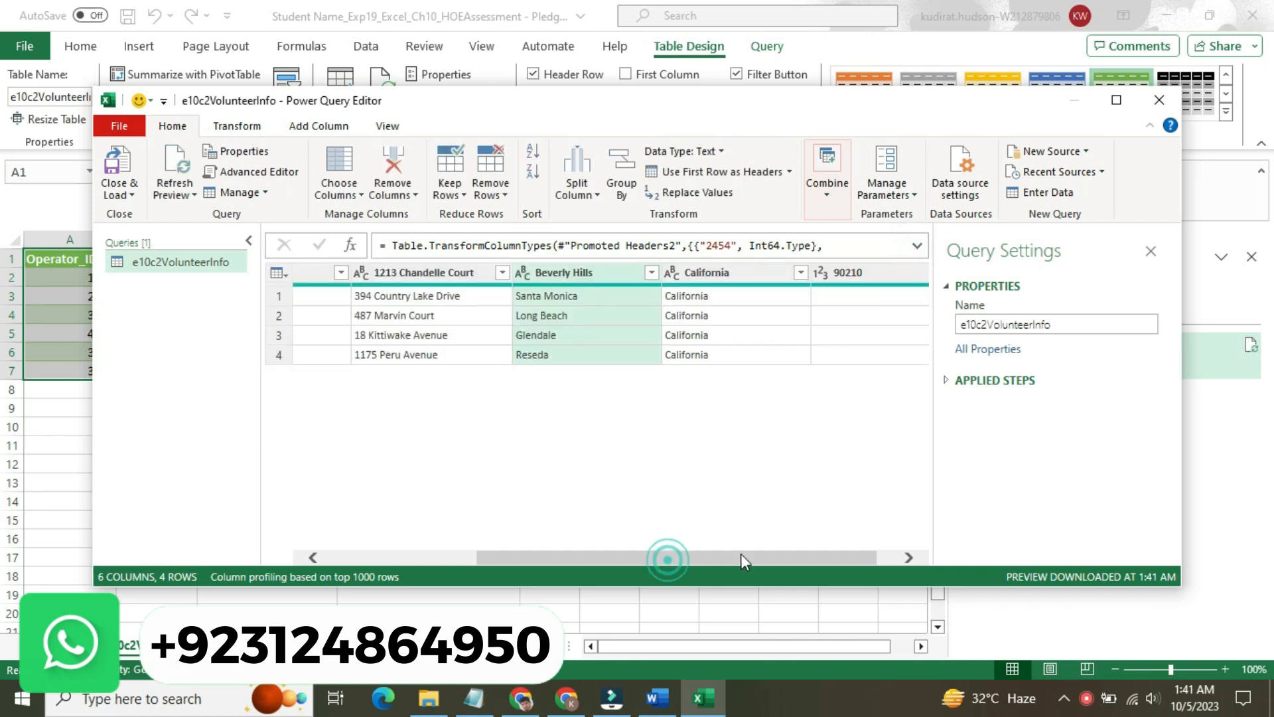
left_click_drag(716, 558, 664, 563)
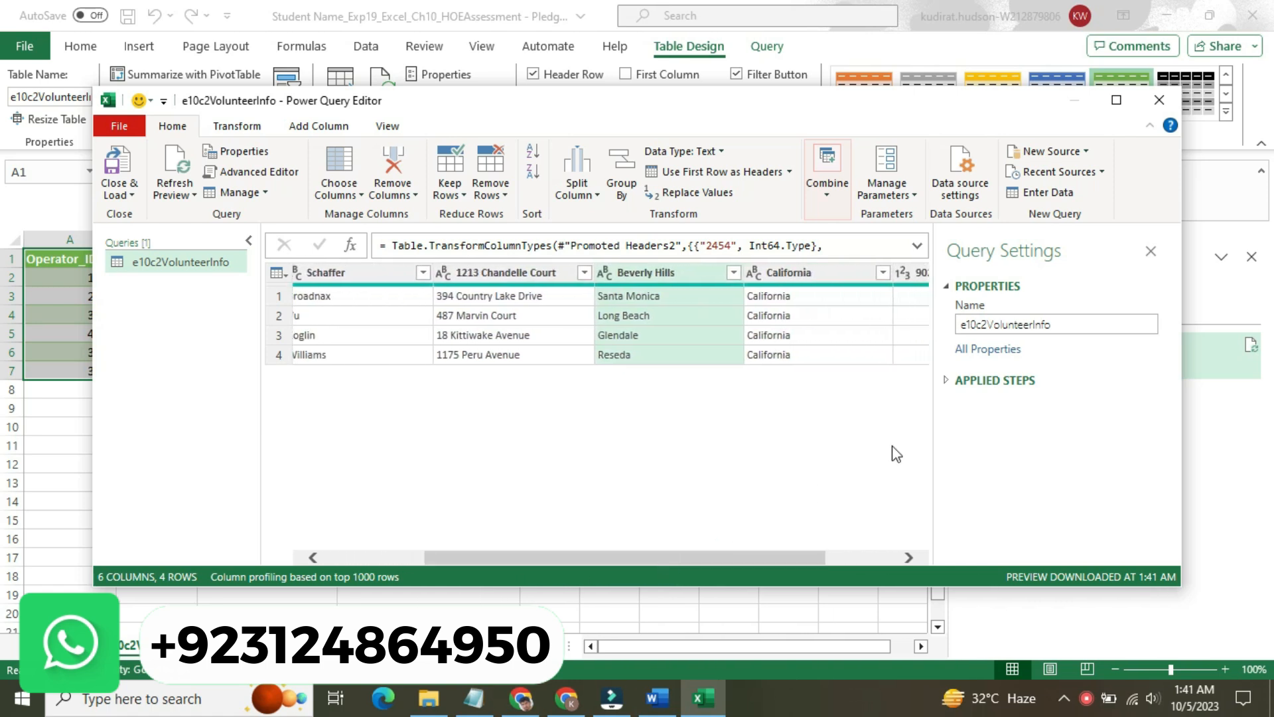
Step: Delete the query's applied steps from Changed Type3 back through Split Column by Delimiter
left_click(947, 379)
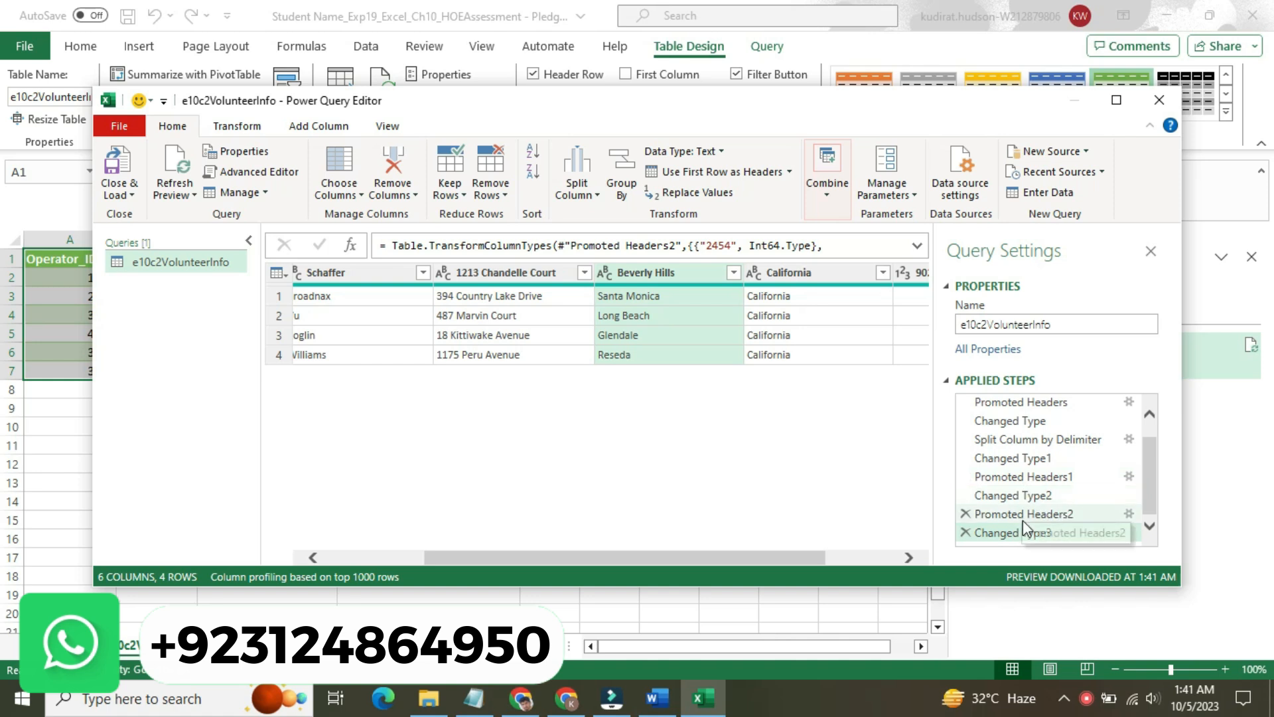
left_click(967, 533)
left_click(966, 532)
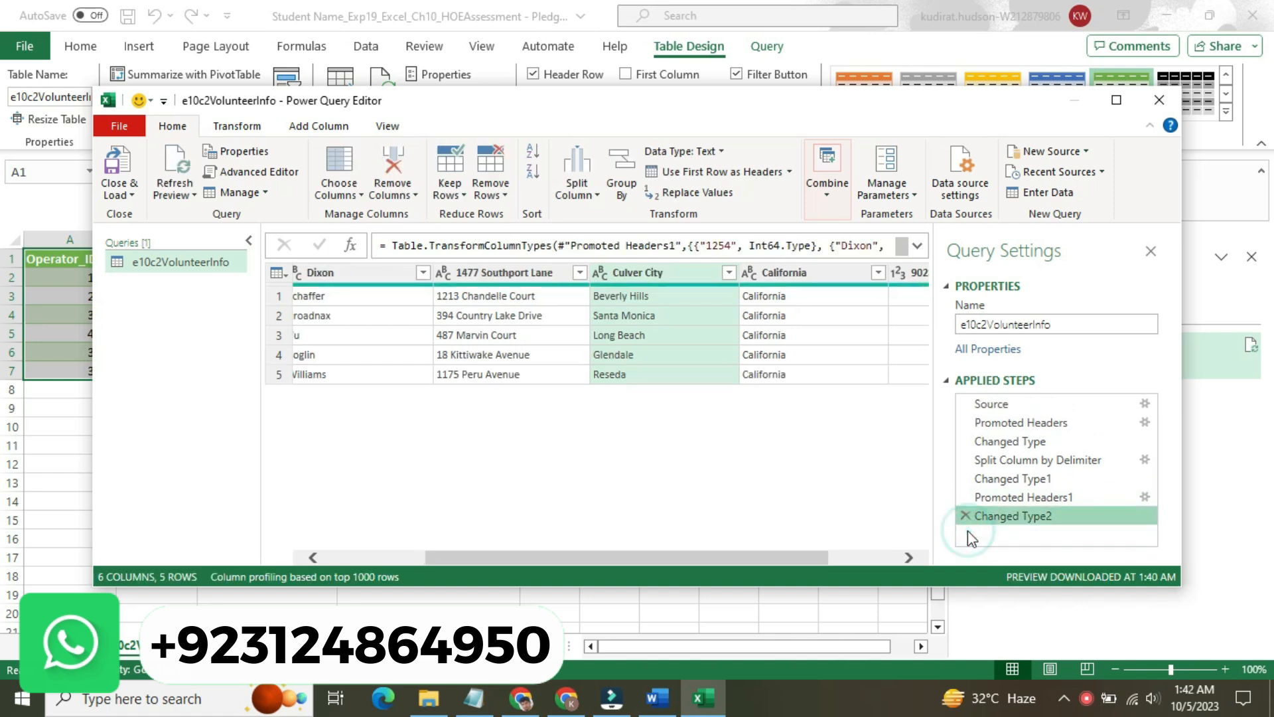
left_click(965, 516)
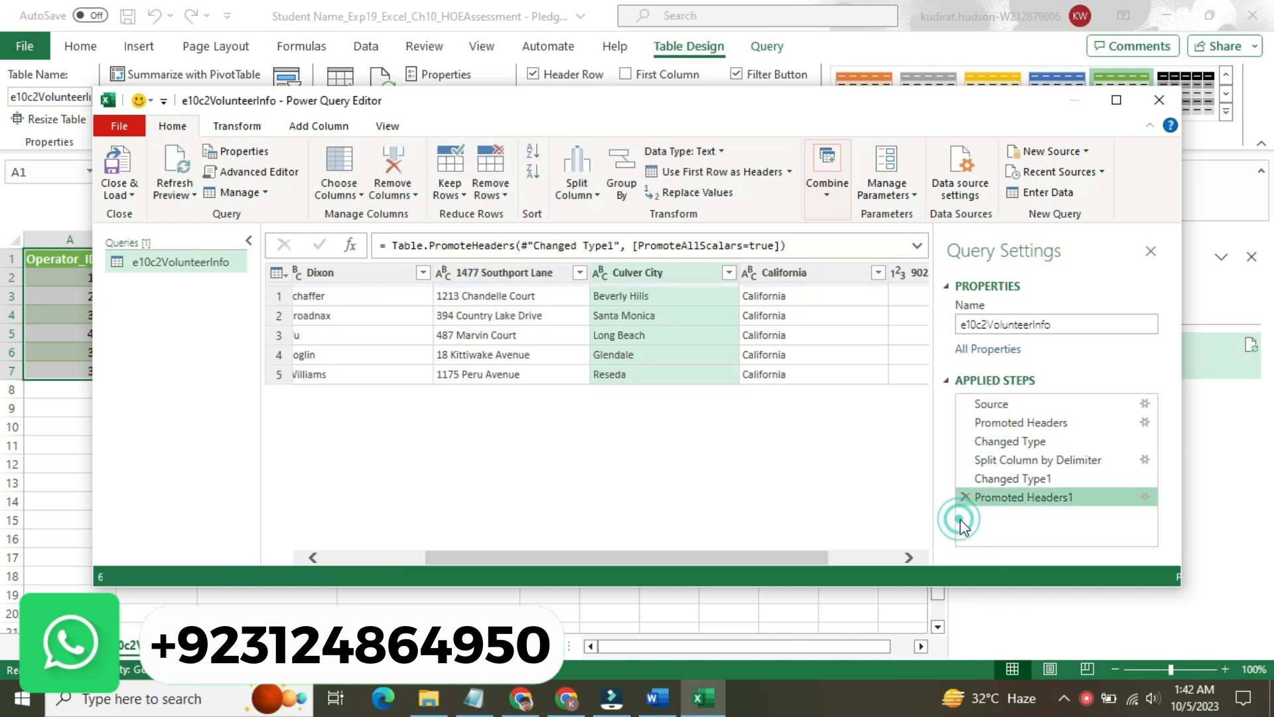
left_click(966, 498)
left_click(966, 478)
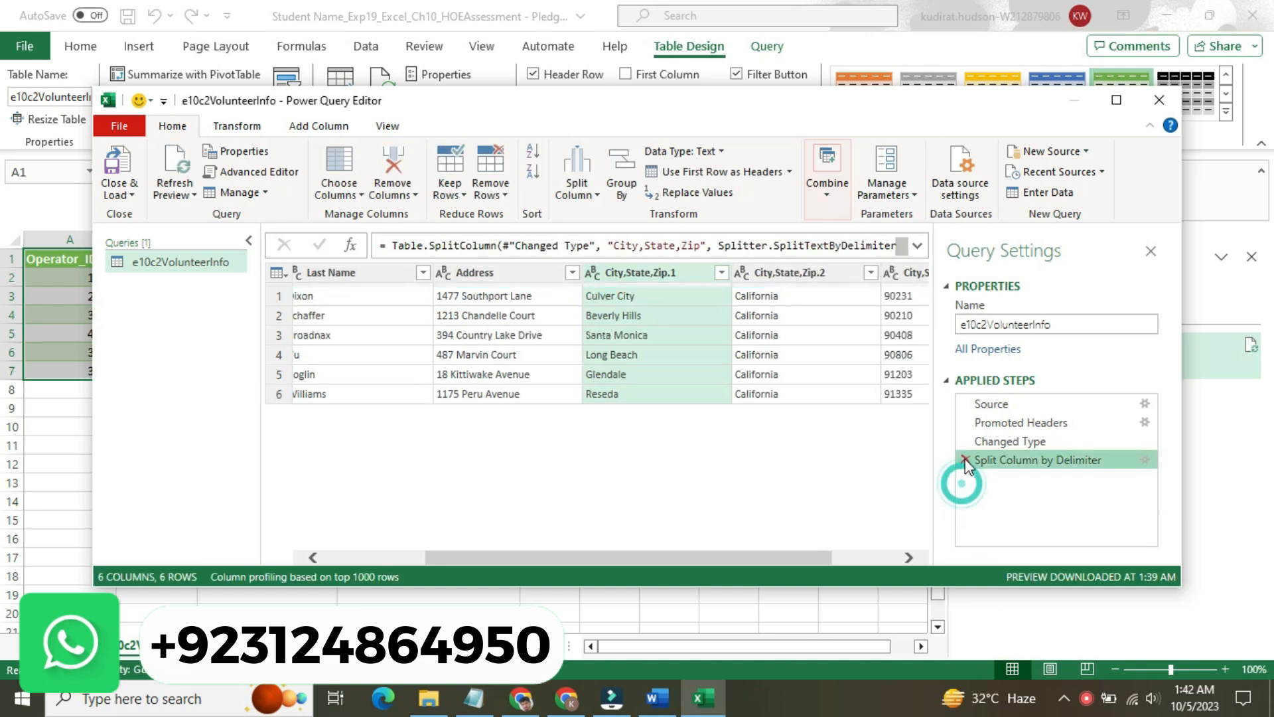
left_click(966, 460)
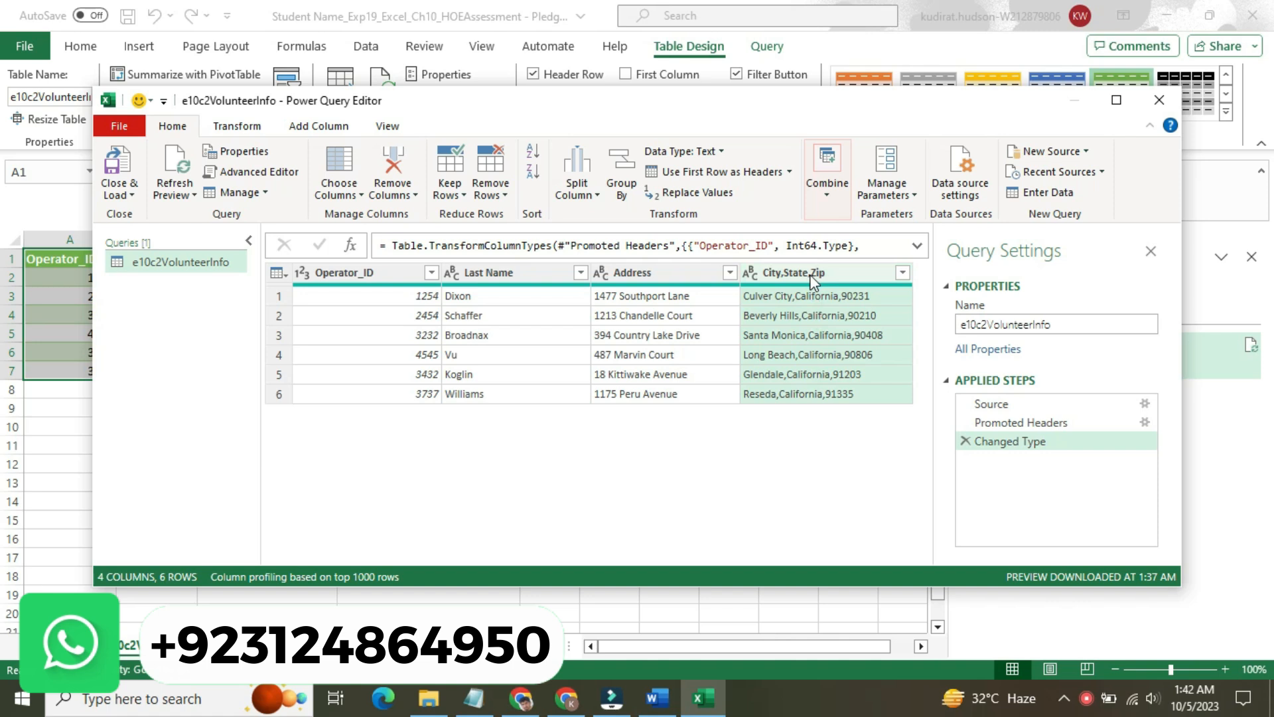
Step: Check step 2 in Word once more, then split the City,State,Zip column again at each occurrence of the comma
left_click(661, 710)
mouse_move(700, 709)
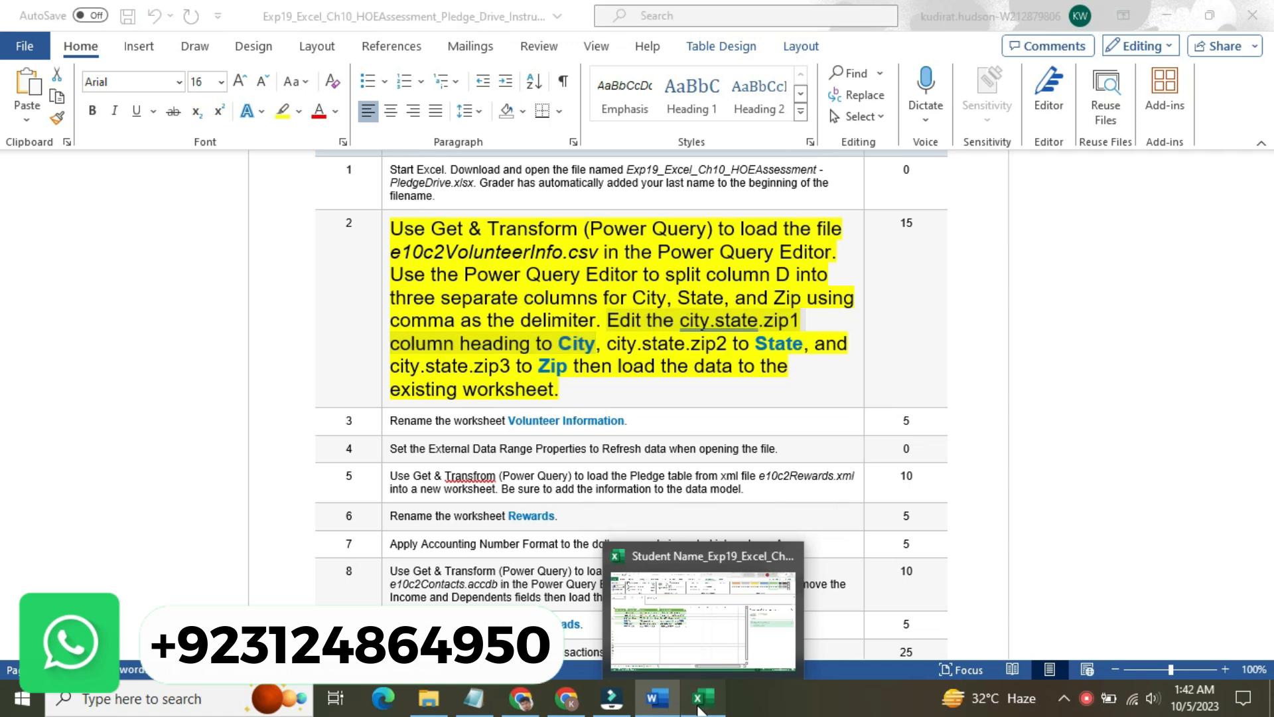
left_click(703, 620)
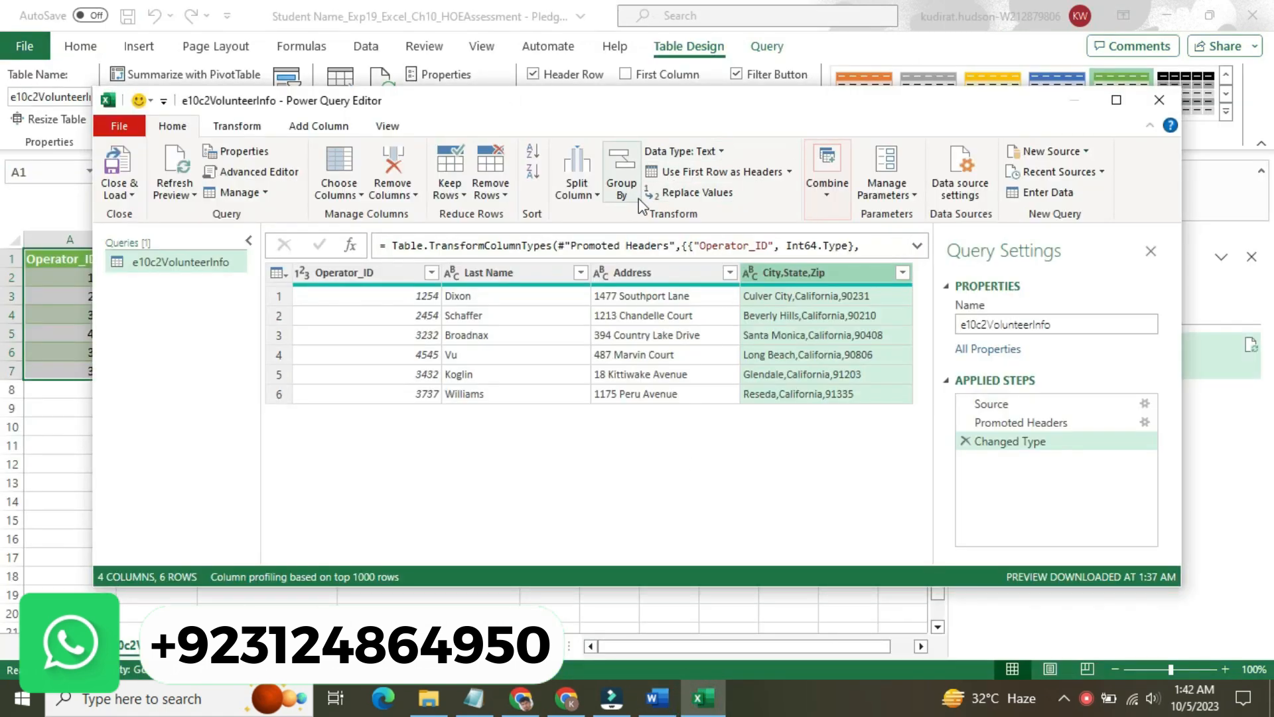
left_click(581, 193)
left_click(608, 217)
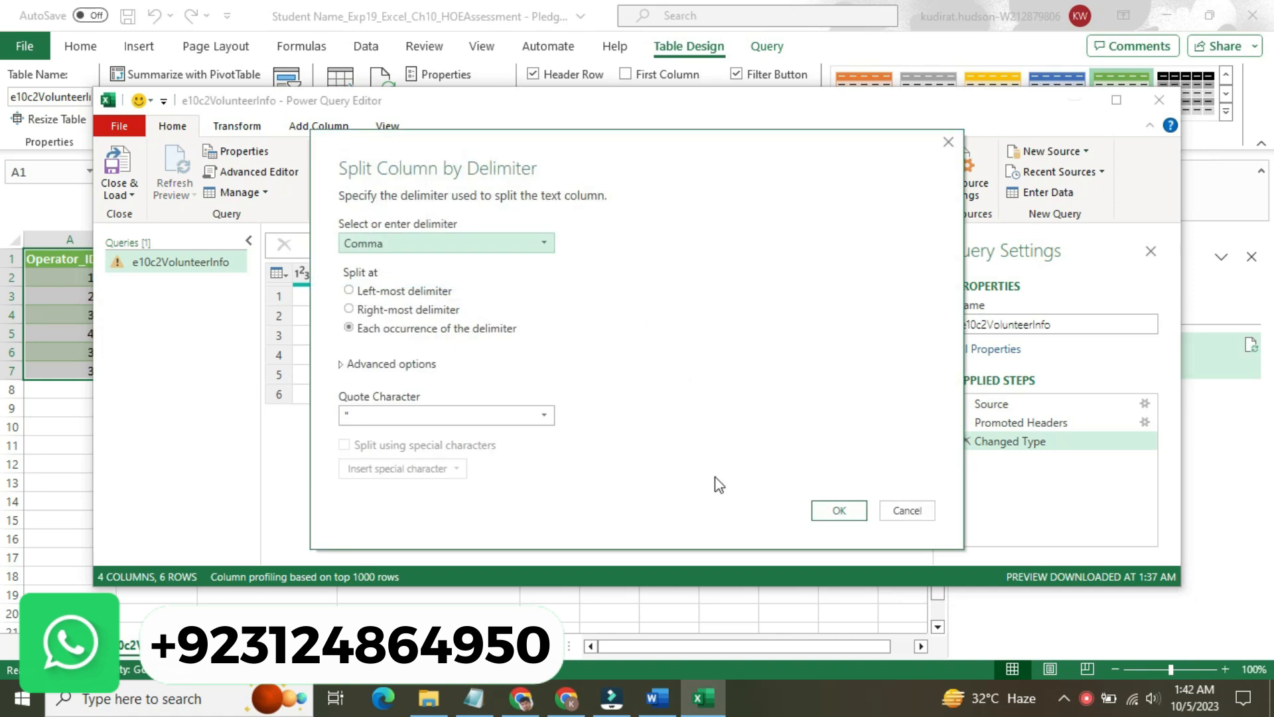
left_click(825, 507)
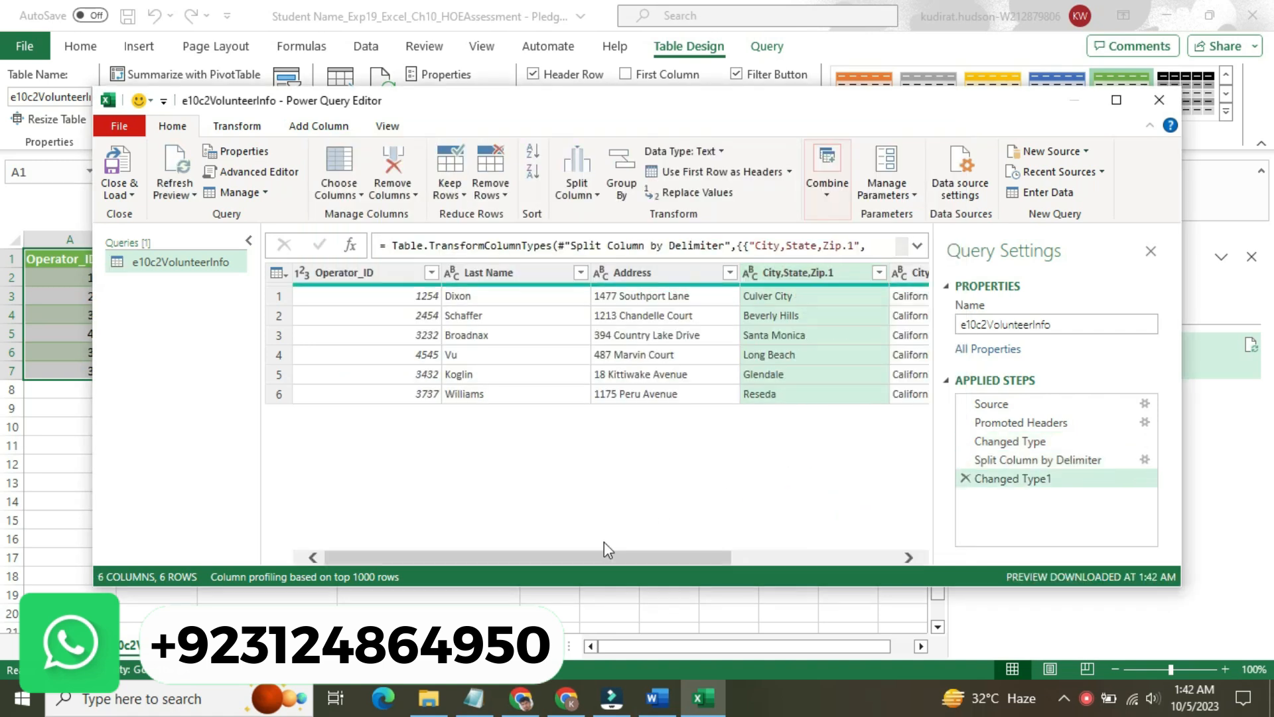
left_click_drag(583, 557, 719, 563)
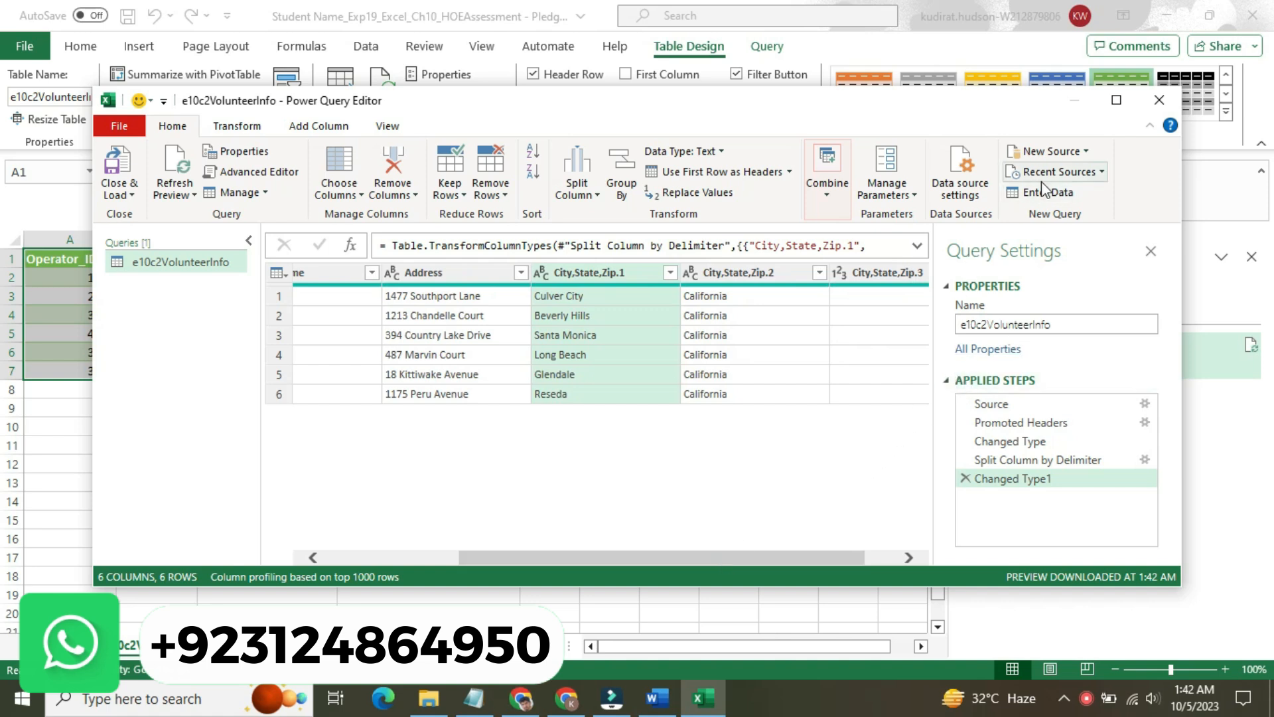
left_click(1104, 173)
left_click(1105, 169)
left_click(1088, 151)
left_click(1086, 150)
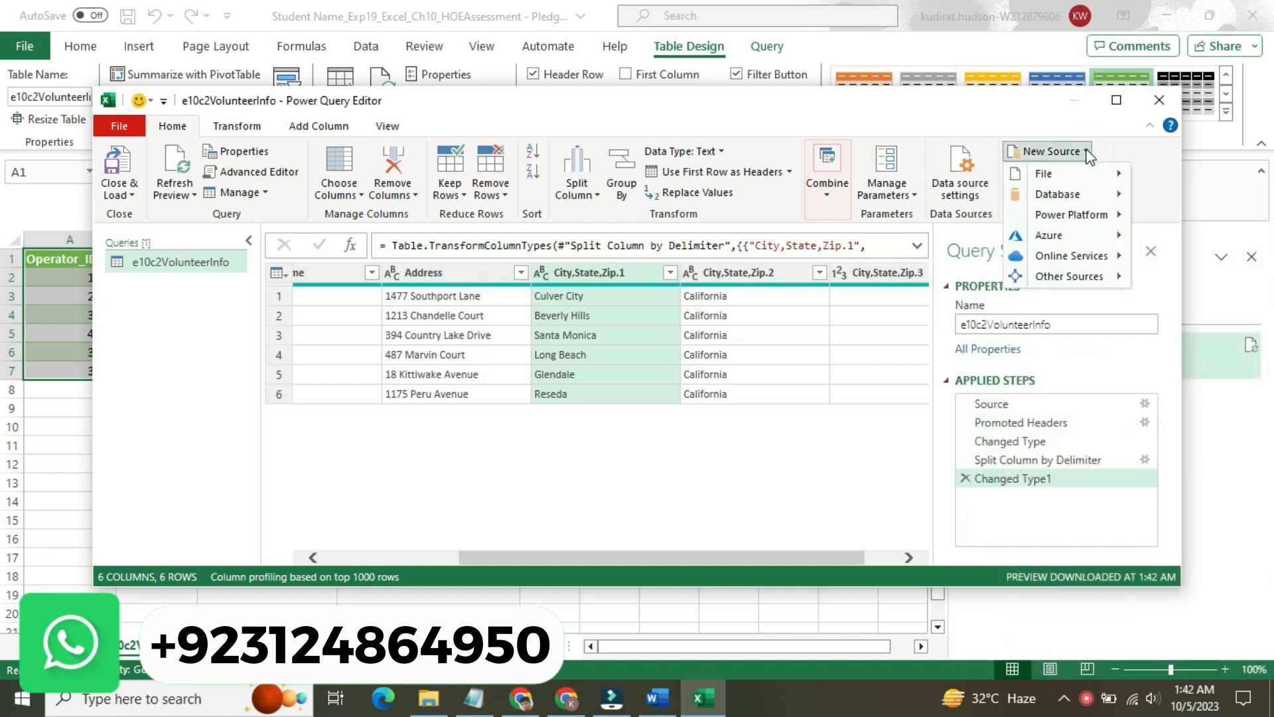
left_click(1086, 151)
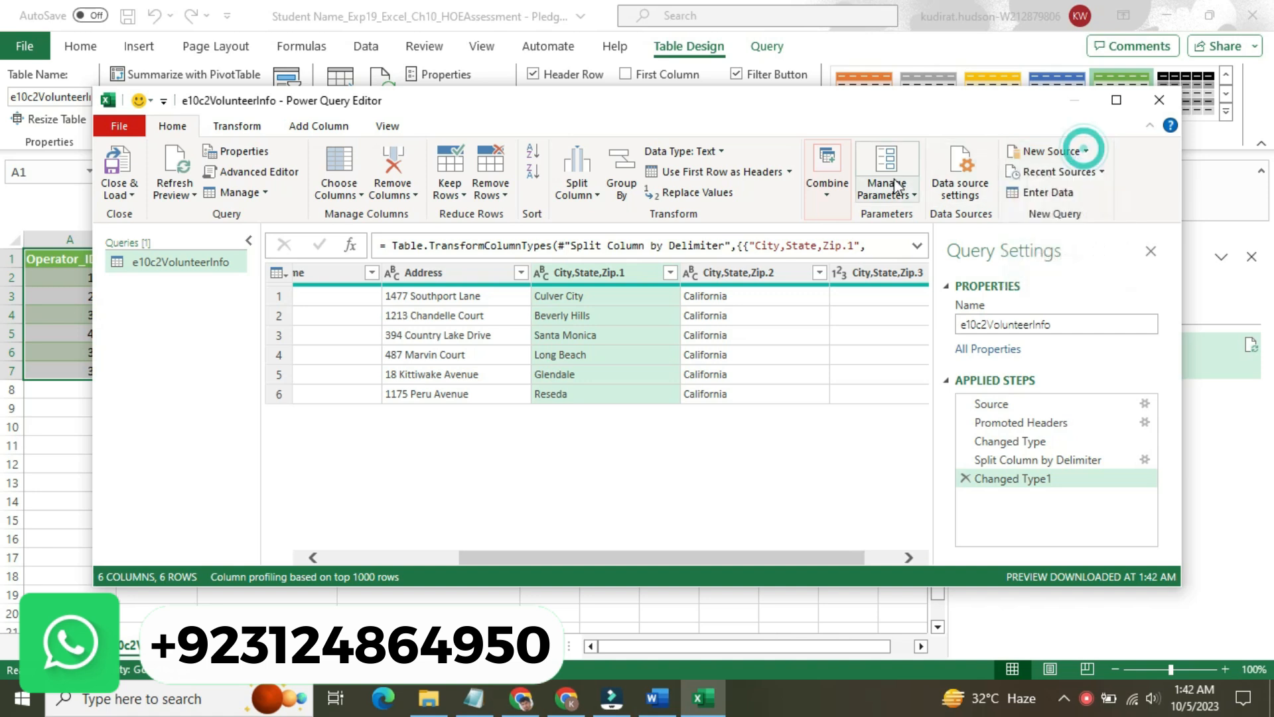
left_click(322, 130)
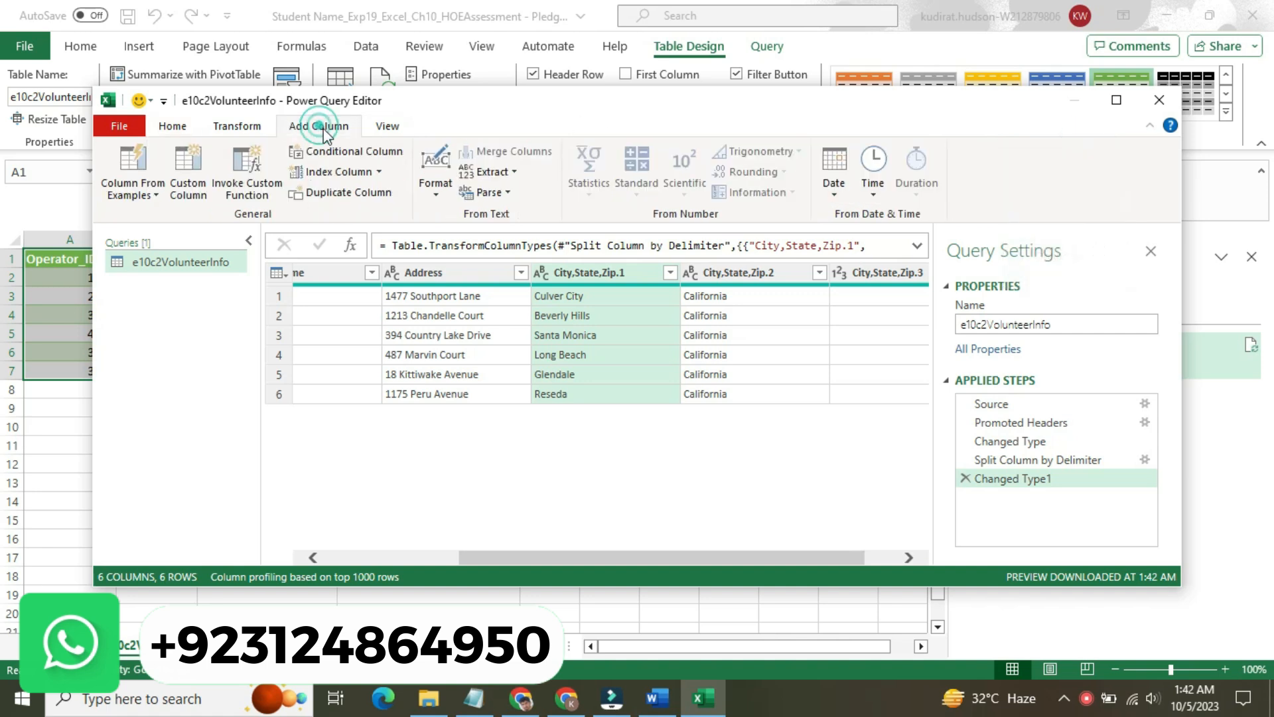
left_click(379, 173)
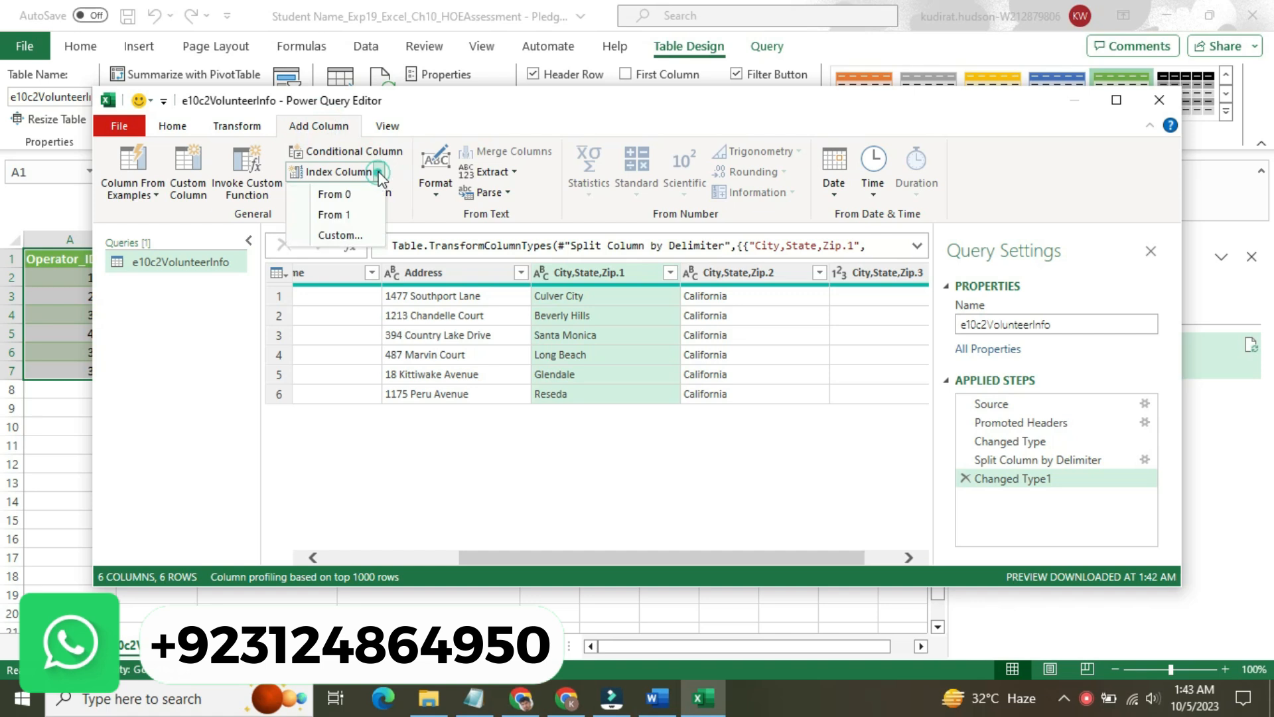
left_click(380, 174)
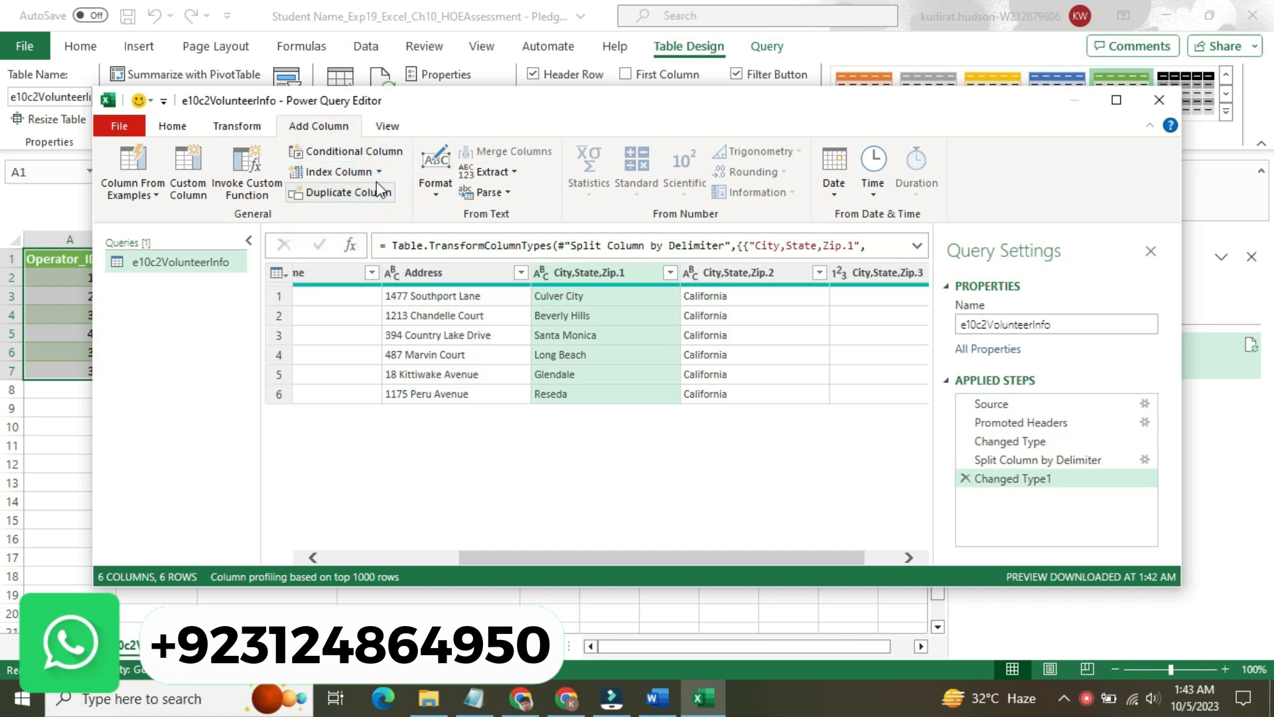
left_click(379, 174)
left_click(377, 173)
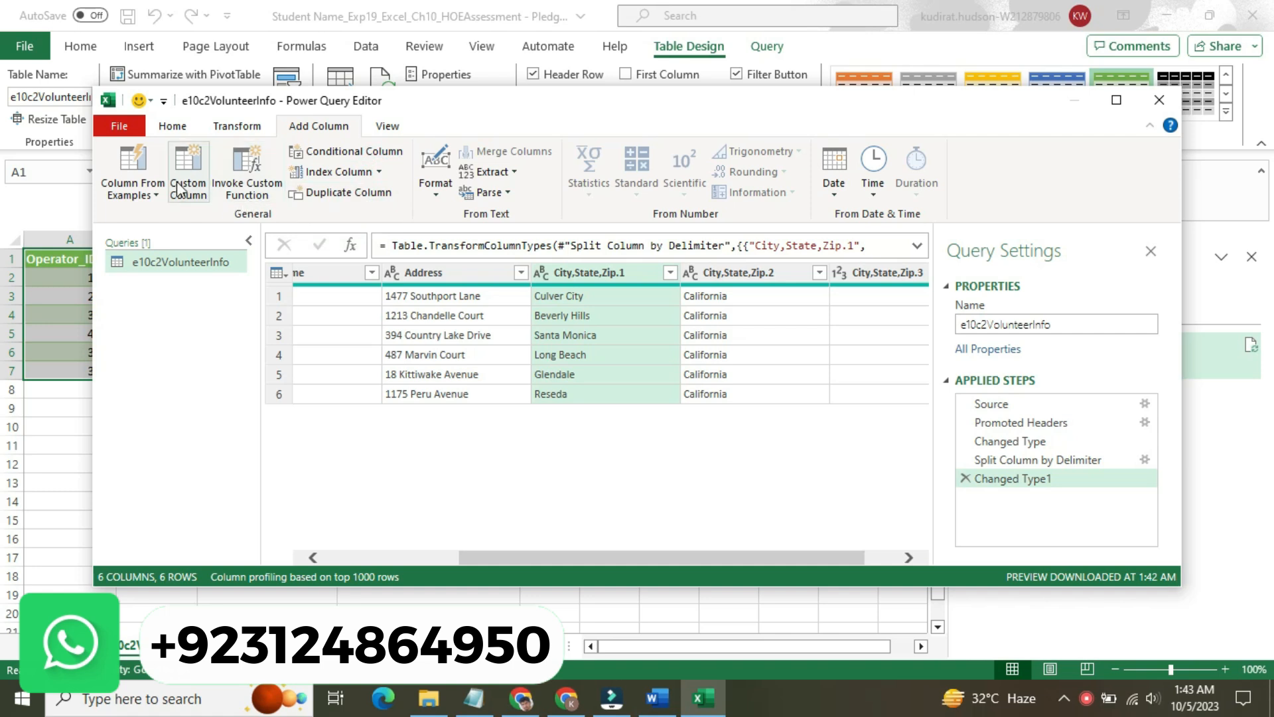
left_click(152, 195)
left_click(146, 188)
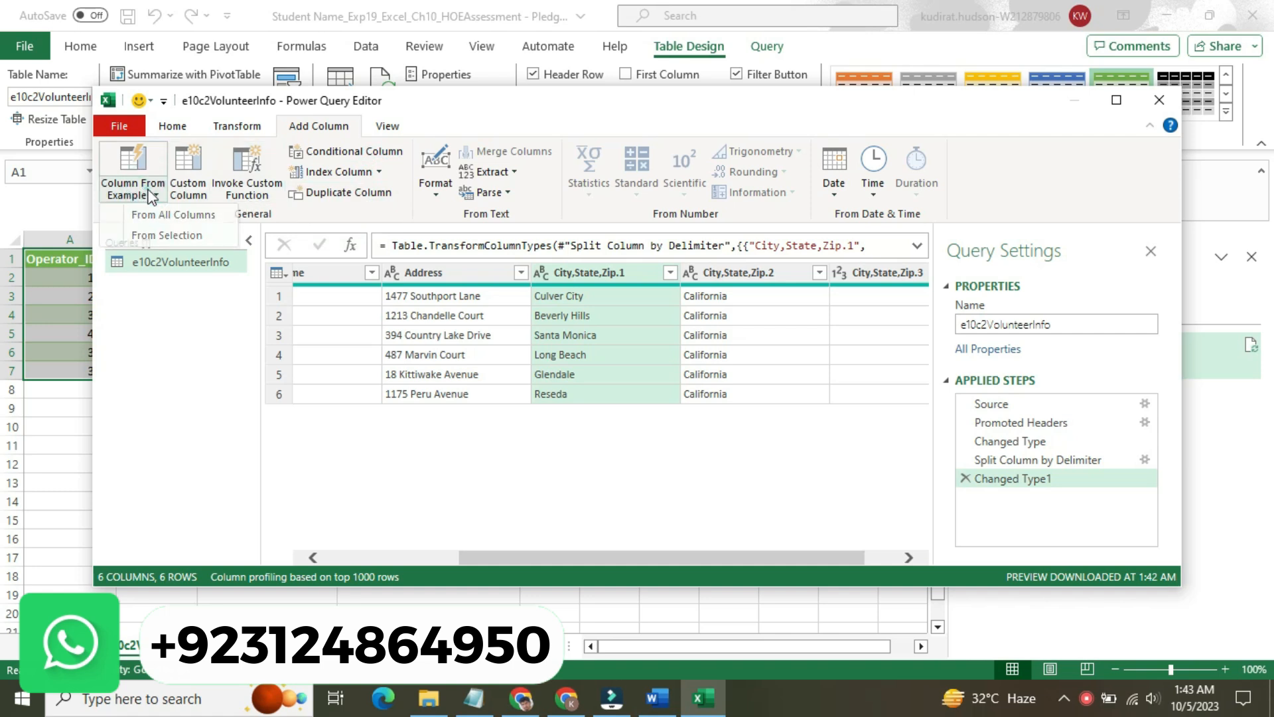
left_click(509, 173)
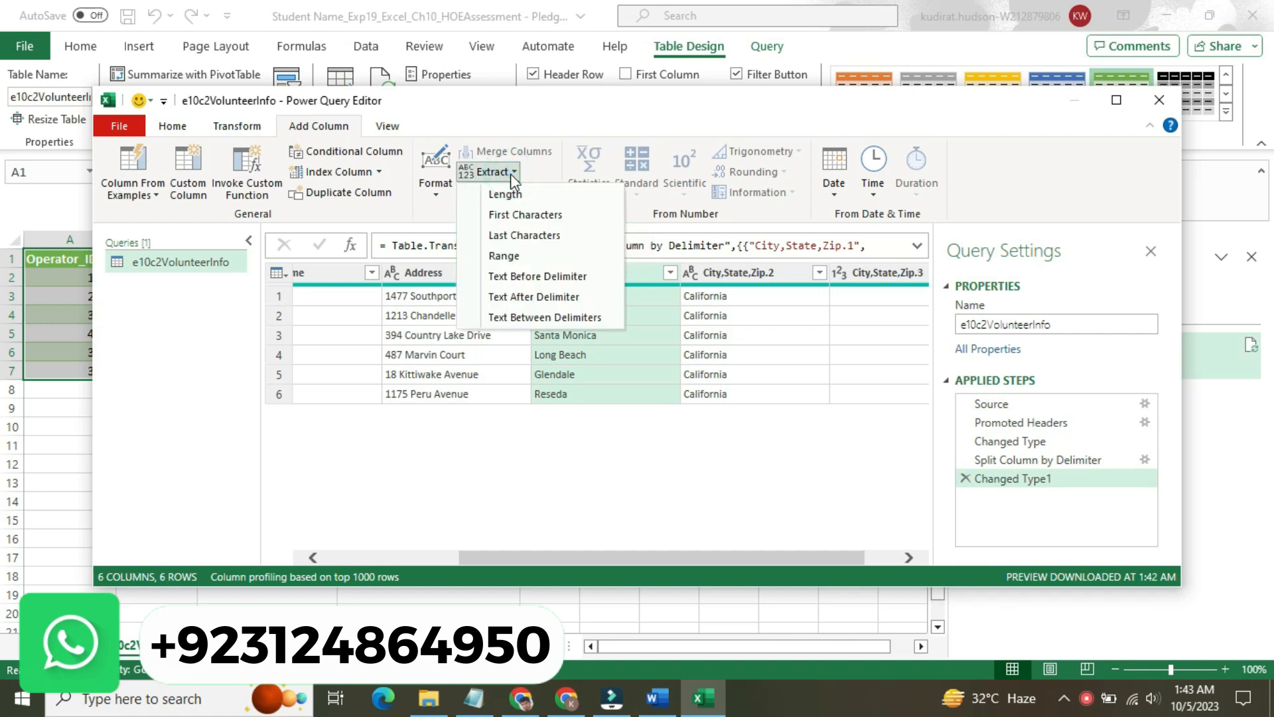
left_click(510, 174)
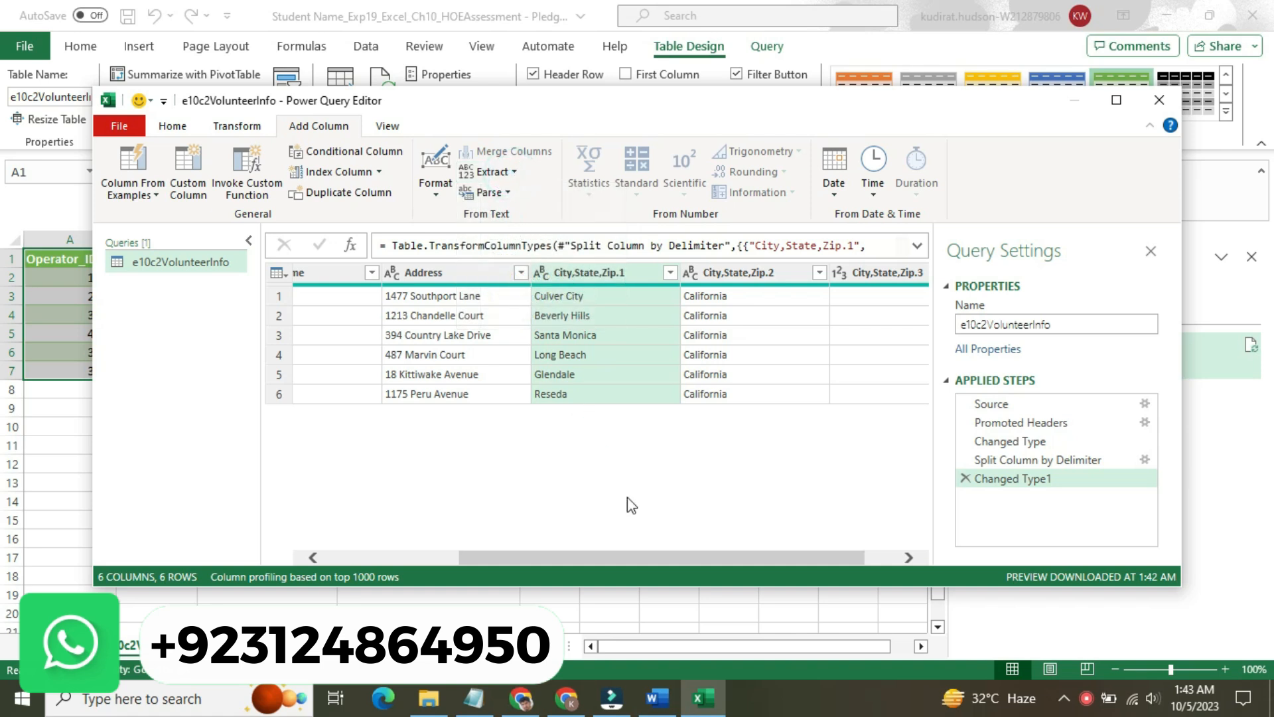
Step: Switch to Word to reread step 2 on editing the City, State and Zip headings, and return to Power Query
left_click(660, 701)
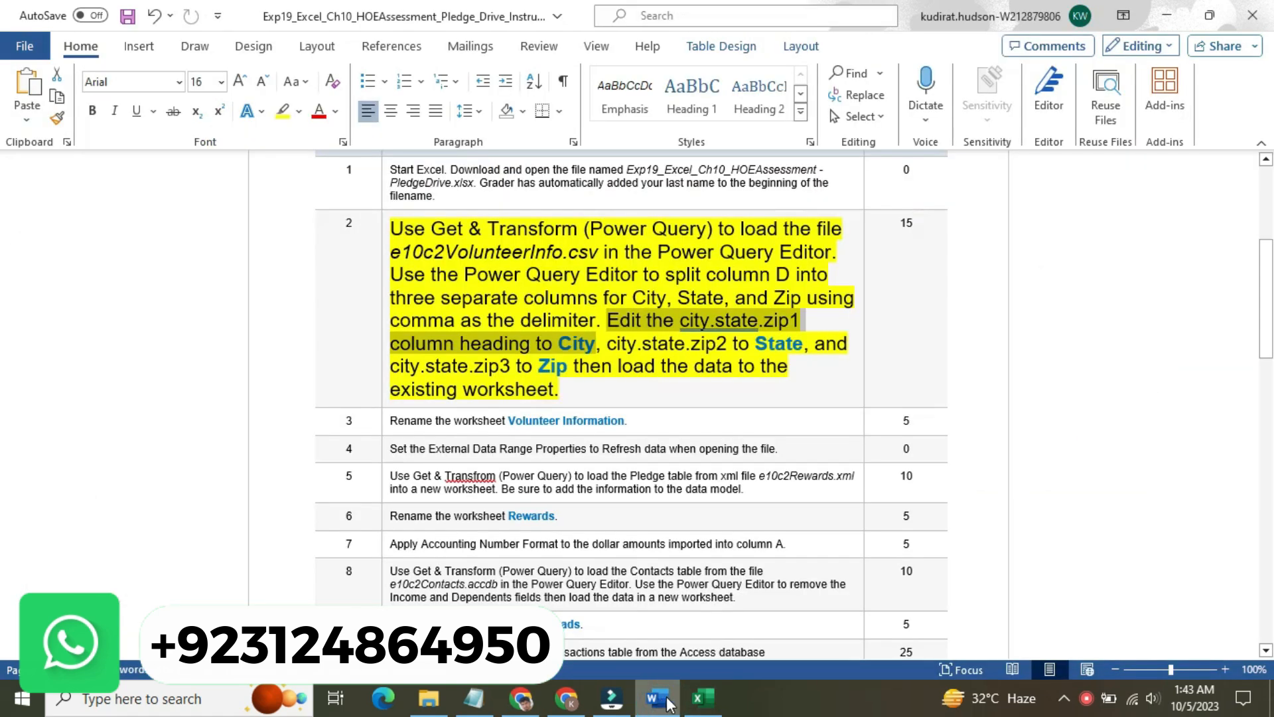
left_click(693, 701)
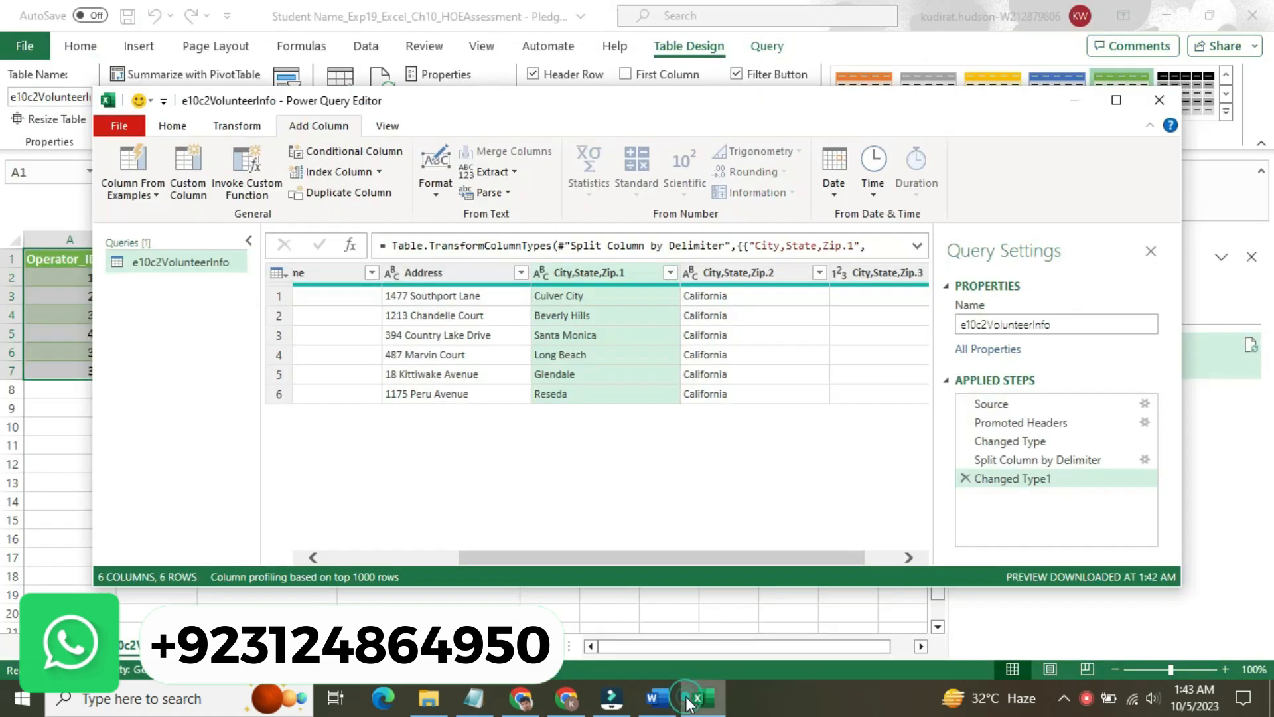
left_click(676, 705)
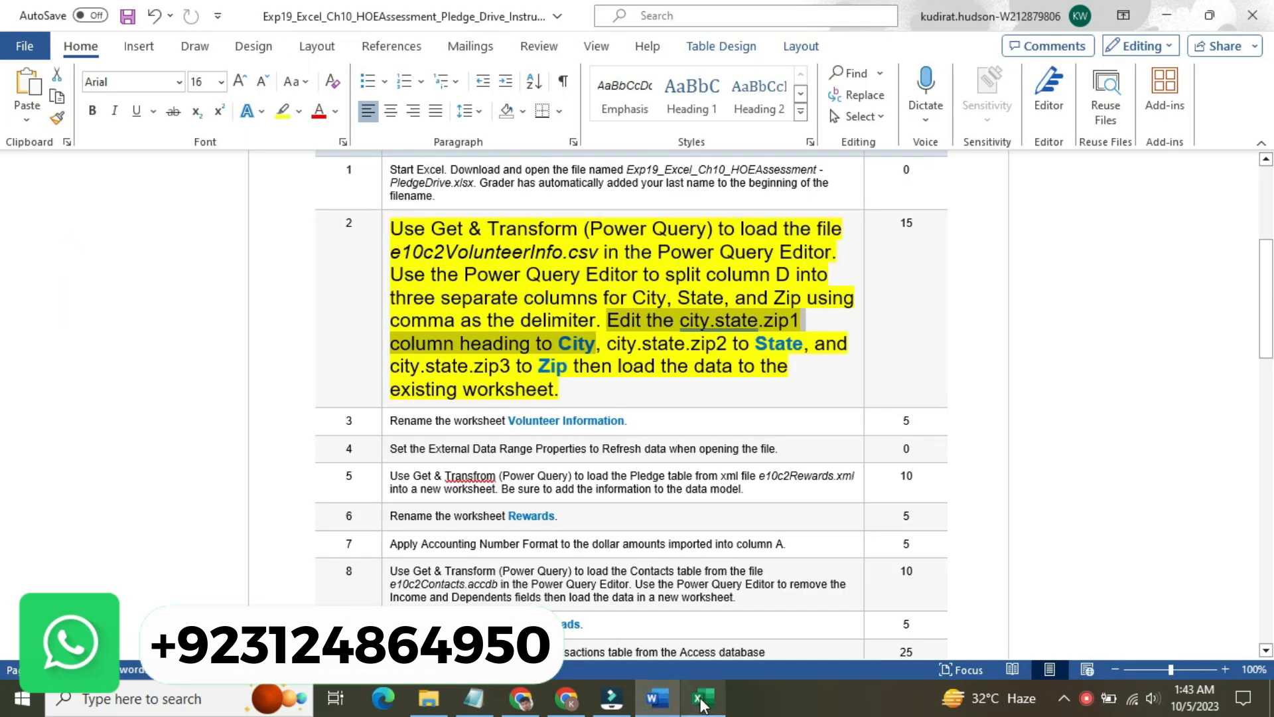
mouse_move(701, 705)
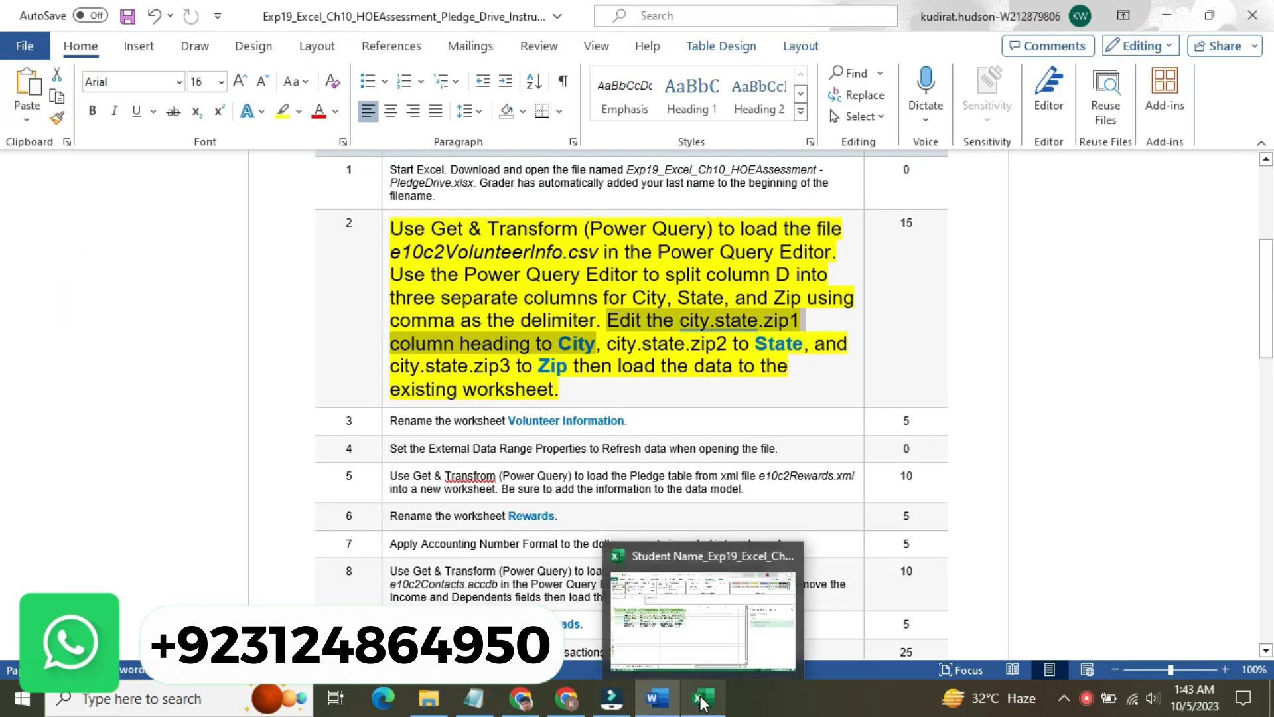
left_click(702, 704)
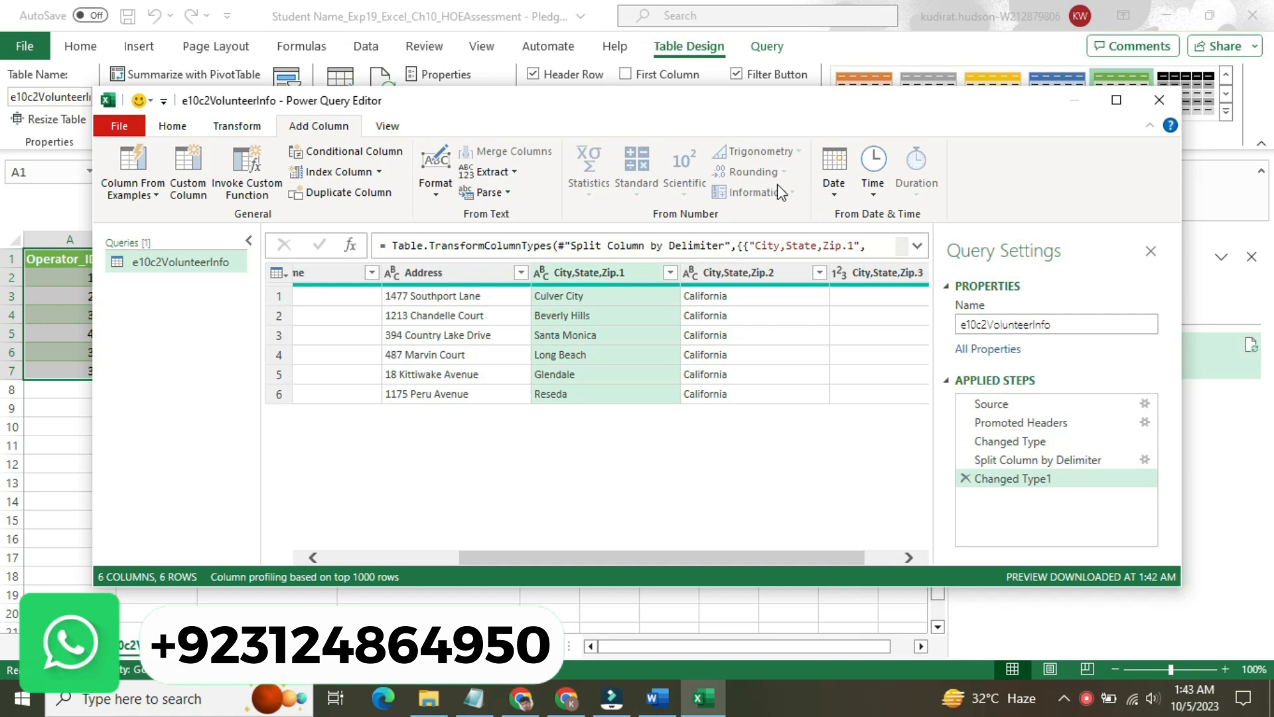
left_click(385, 125)
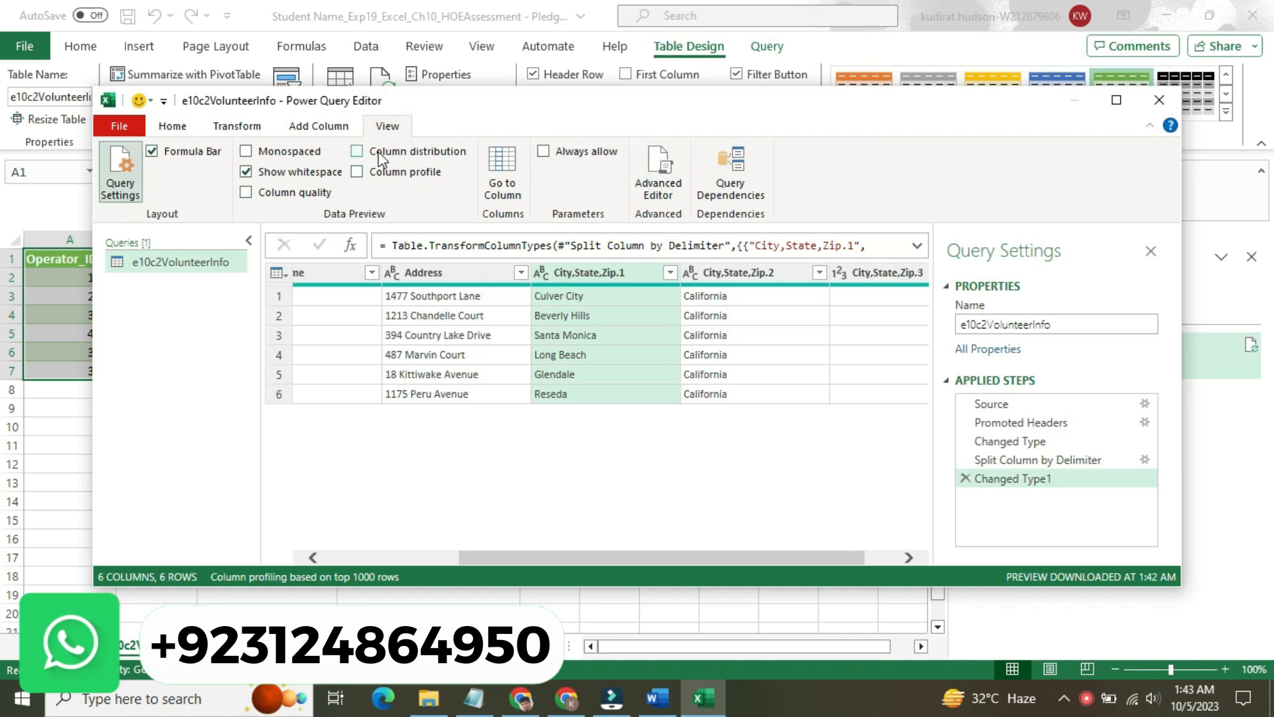
left_click(312, 129)
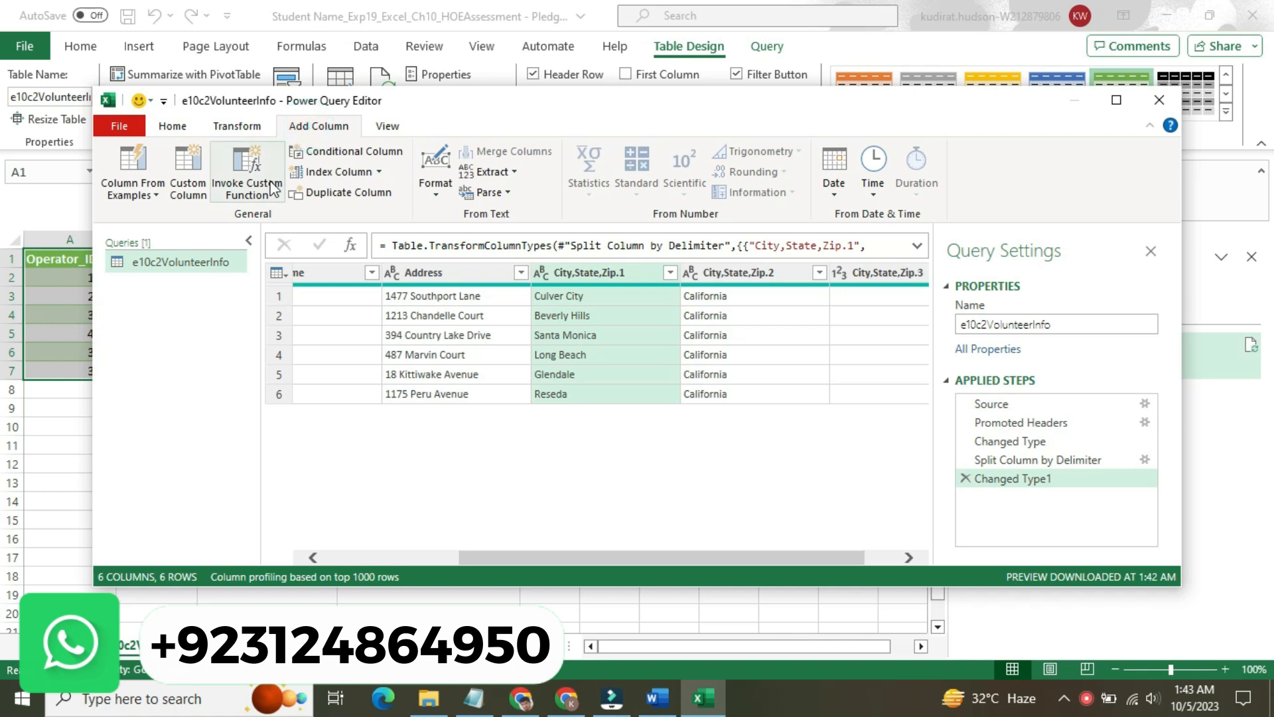
left_click(140, 191)
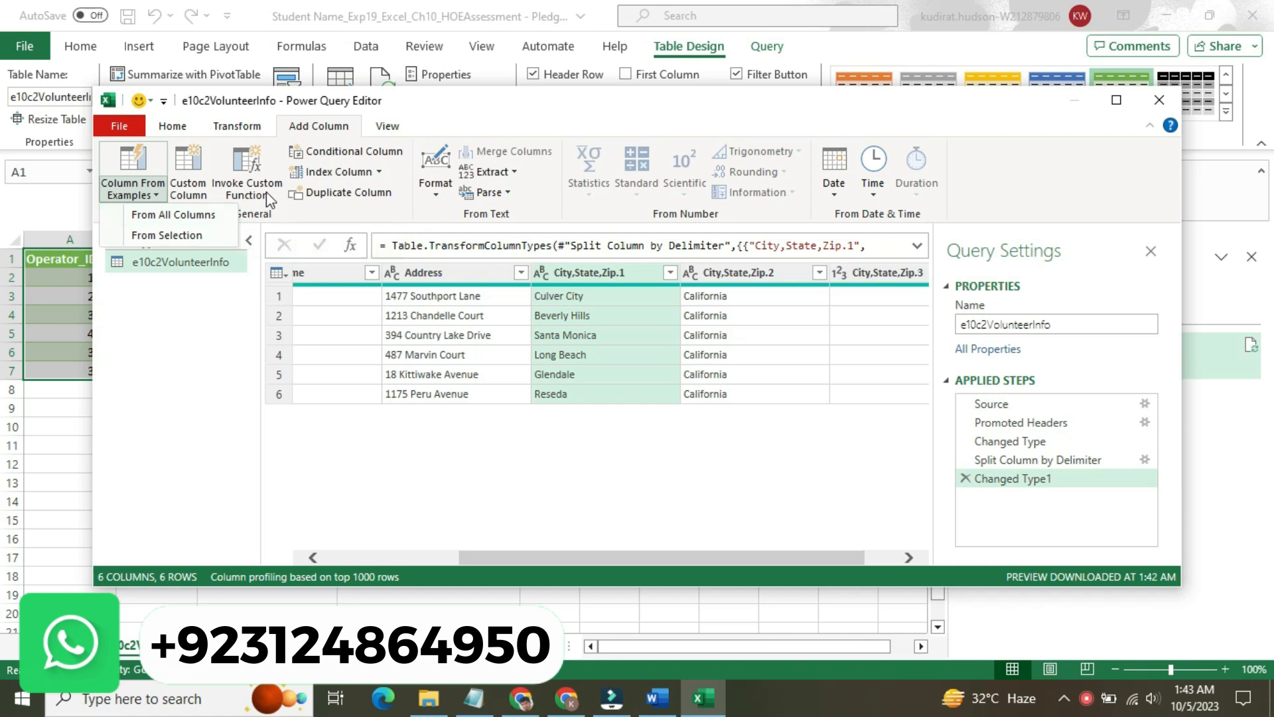
left_click(212, 231)
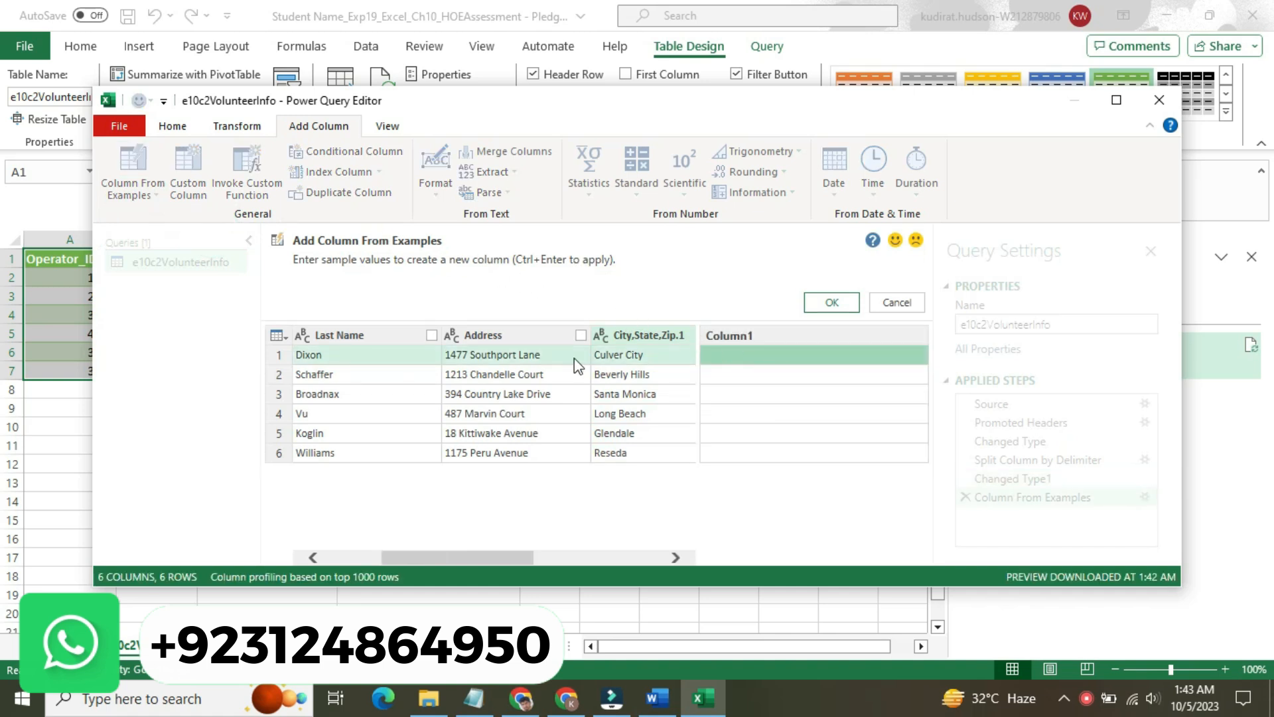
left_click(781, 340)
left_click(760, 333)
left_click(765, 338)
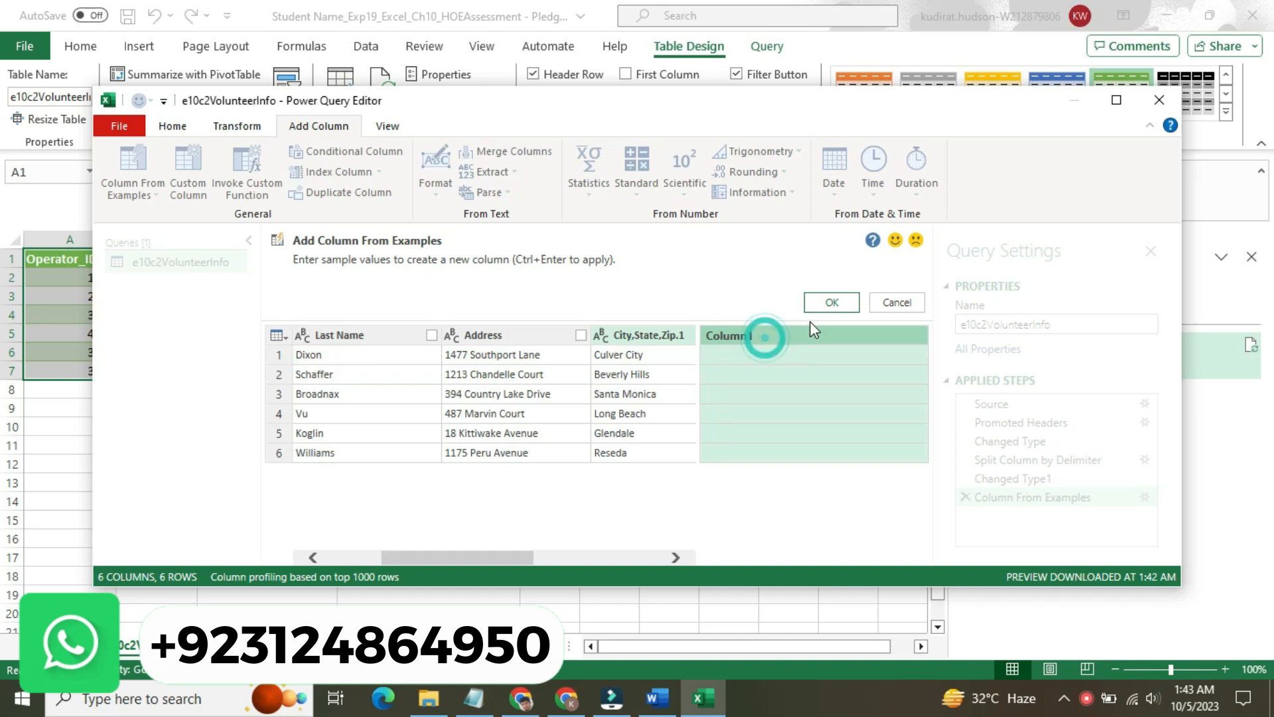
left_click(896, 304)
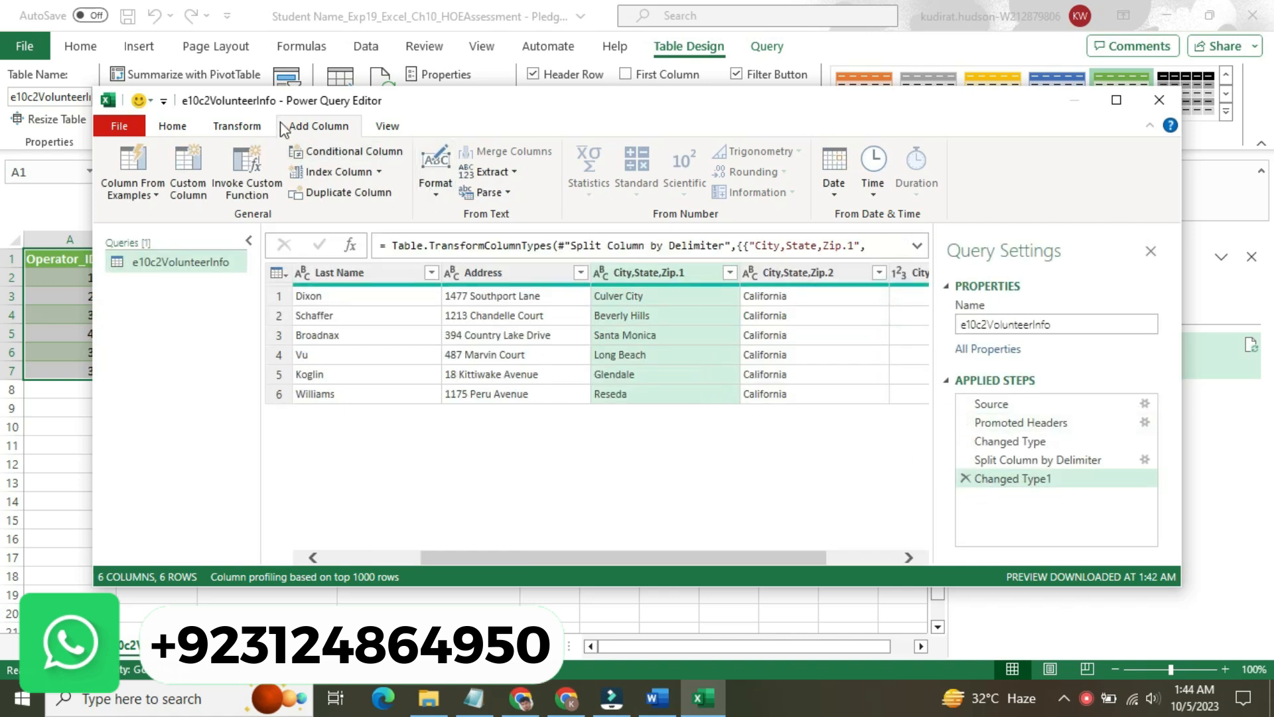
Step: Examine the column transformation commands, including Replace Values, Split Column and Structured Column, for a way to edit the City,State,Zip.1 heading
left_click(246, 128)
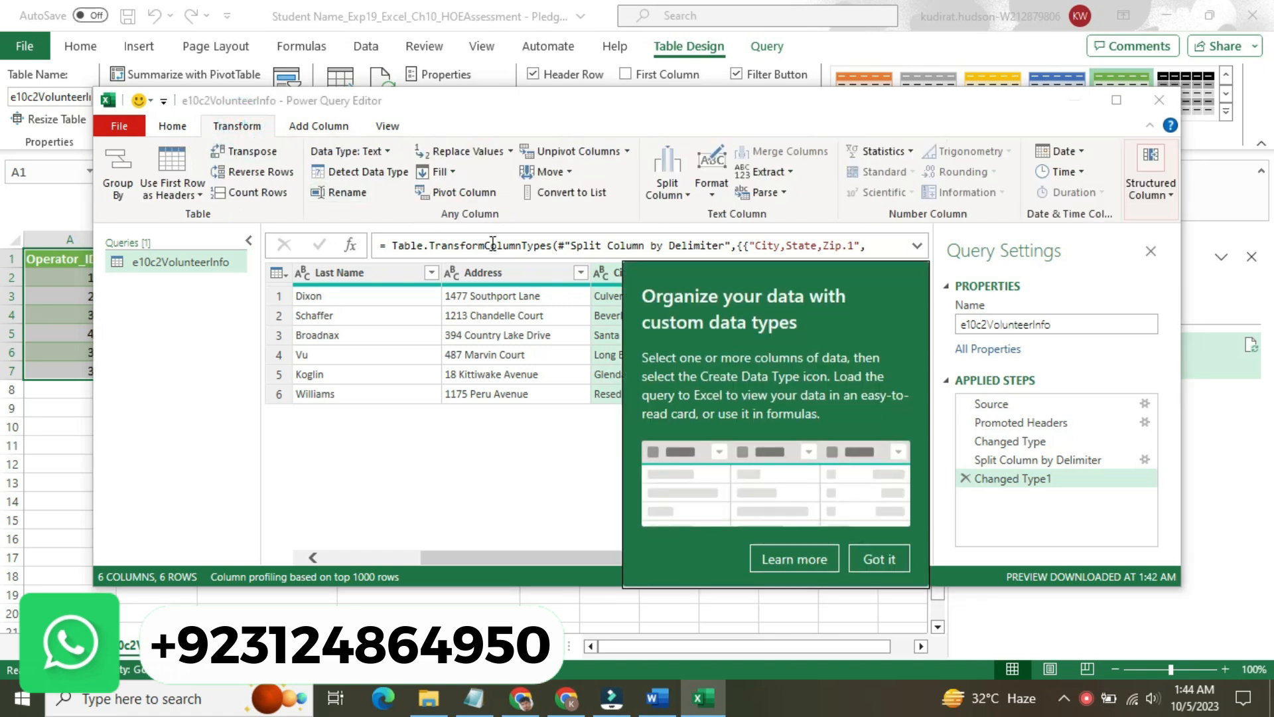
left_click(857, 554)
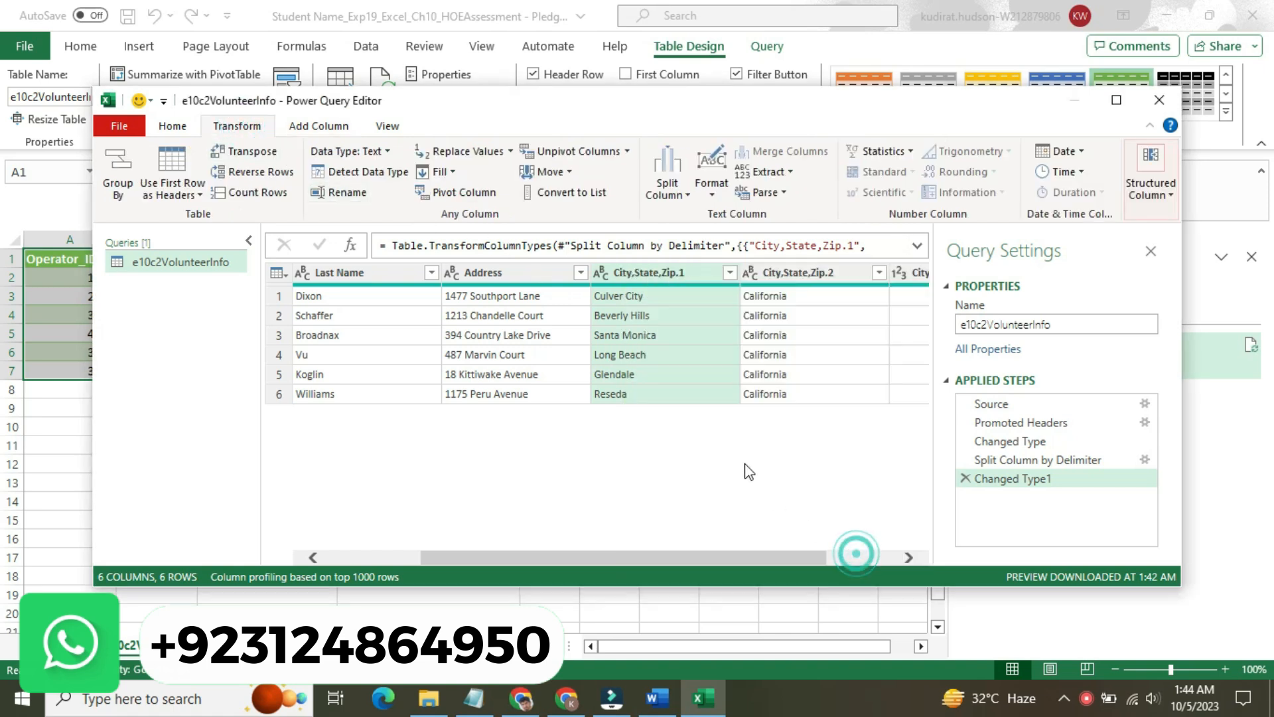
left_click(454, 172)
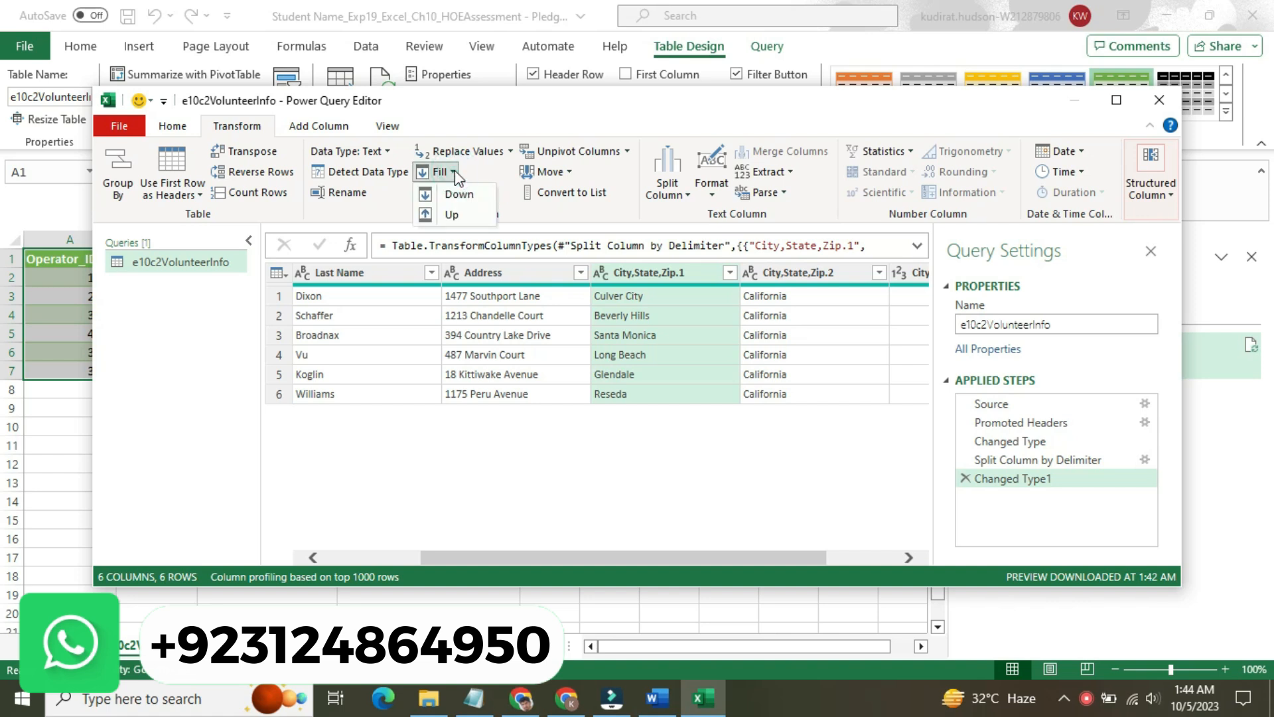
left_click(506, 151)
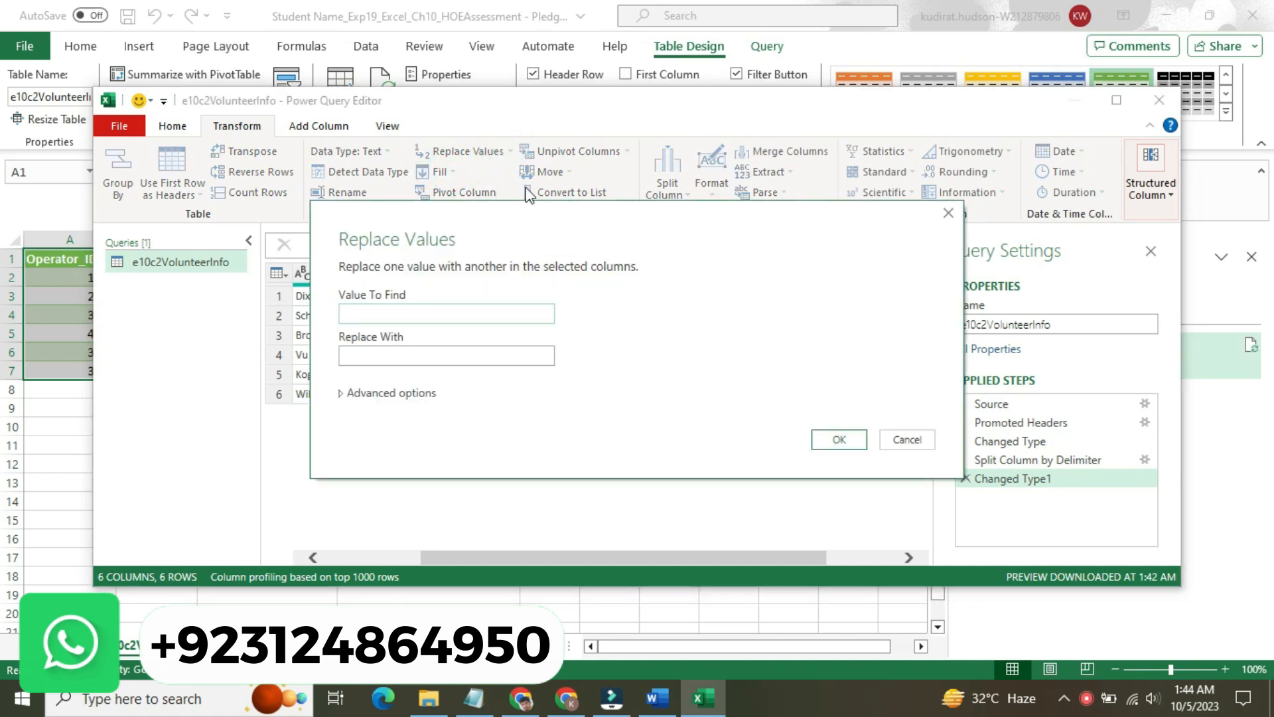
left_click(905, 440)
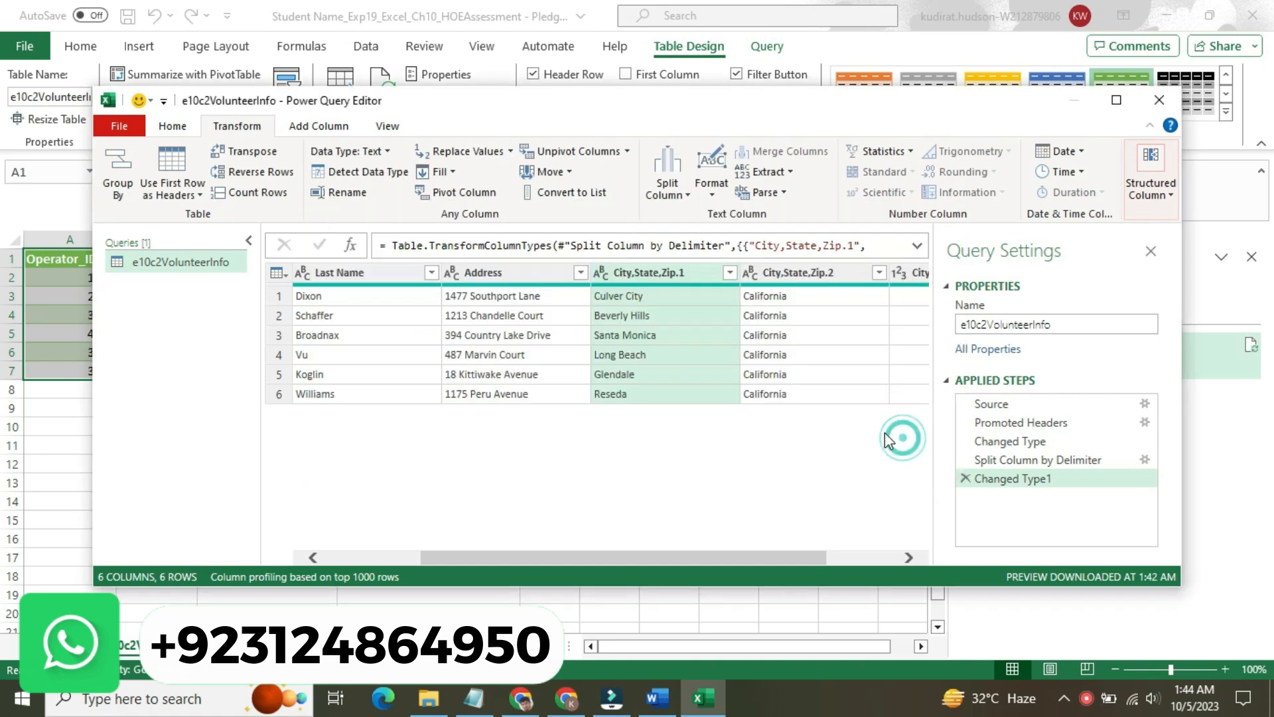
left_click(686, 194)
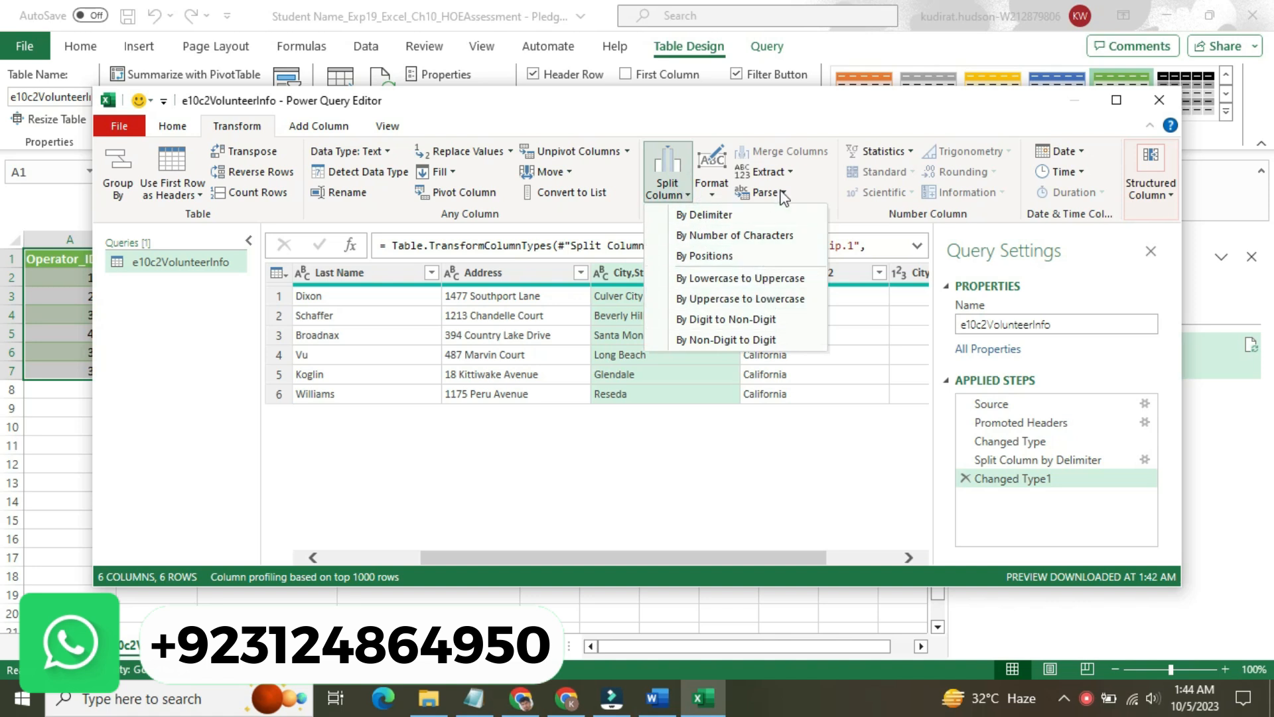
left_click(812, 186)
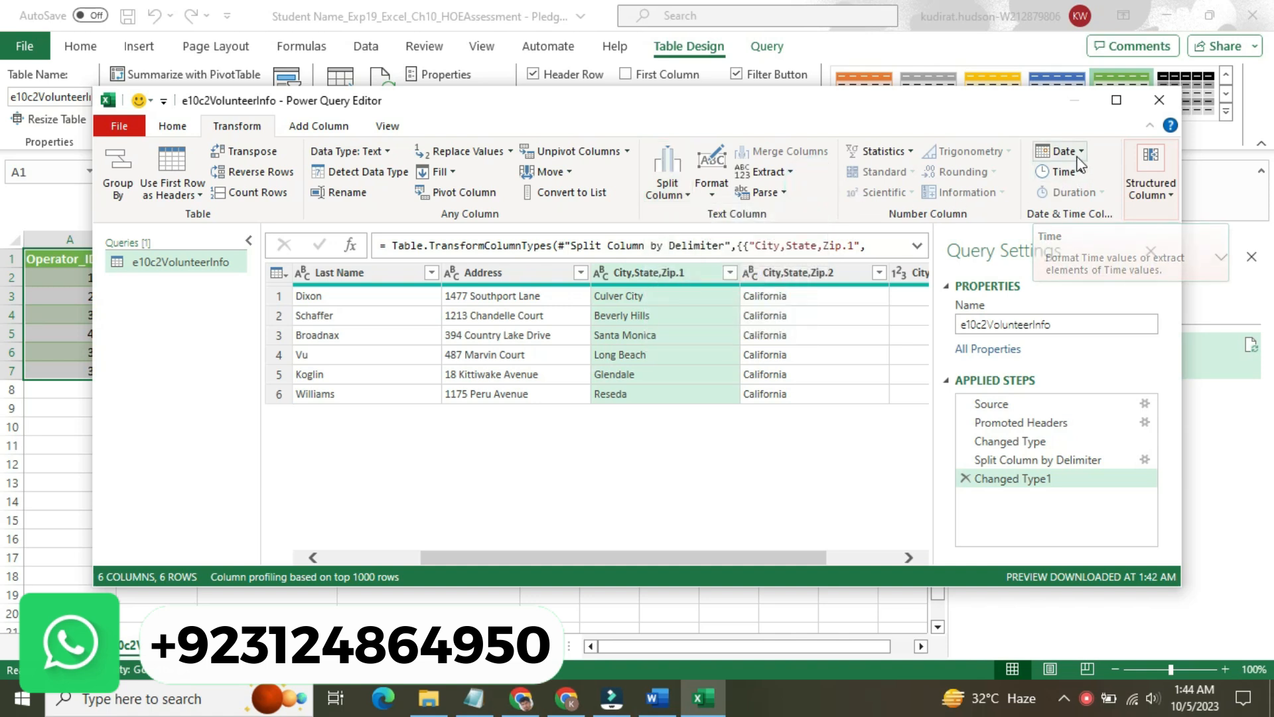
left_click(1169, 196)
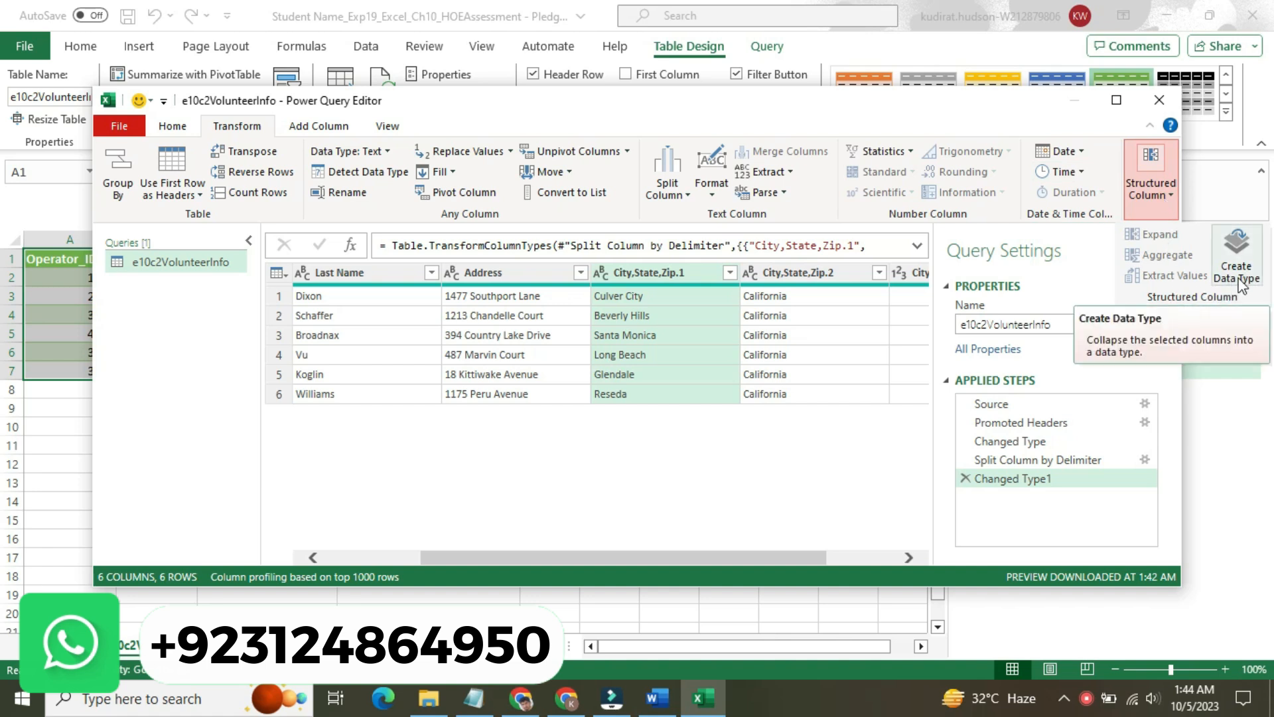
left_click(383, 175)
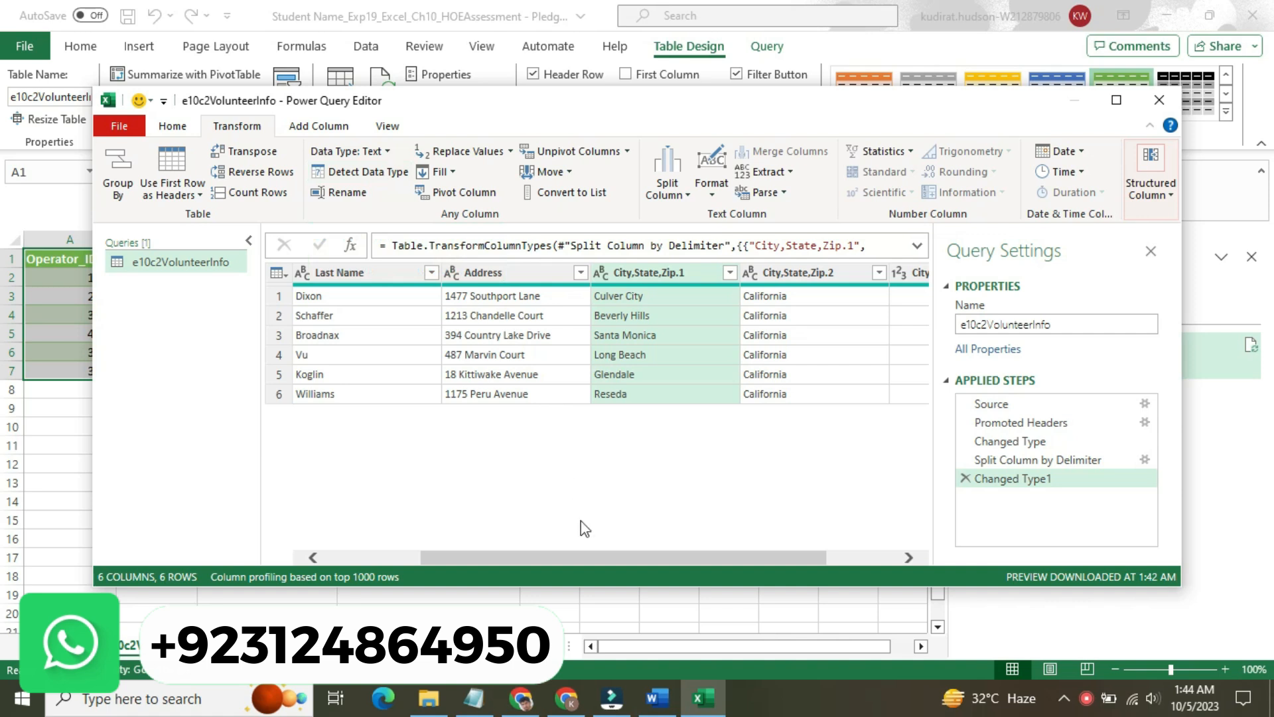
left_click_drag(588, 552, 515, 544)
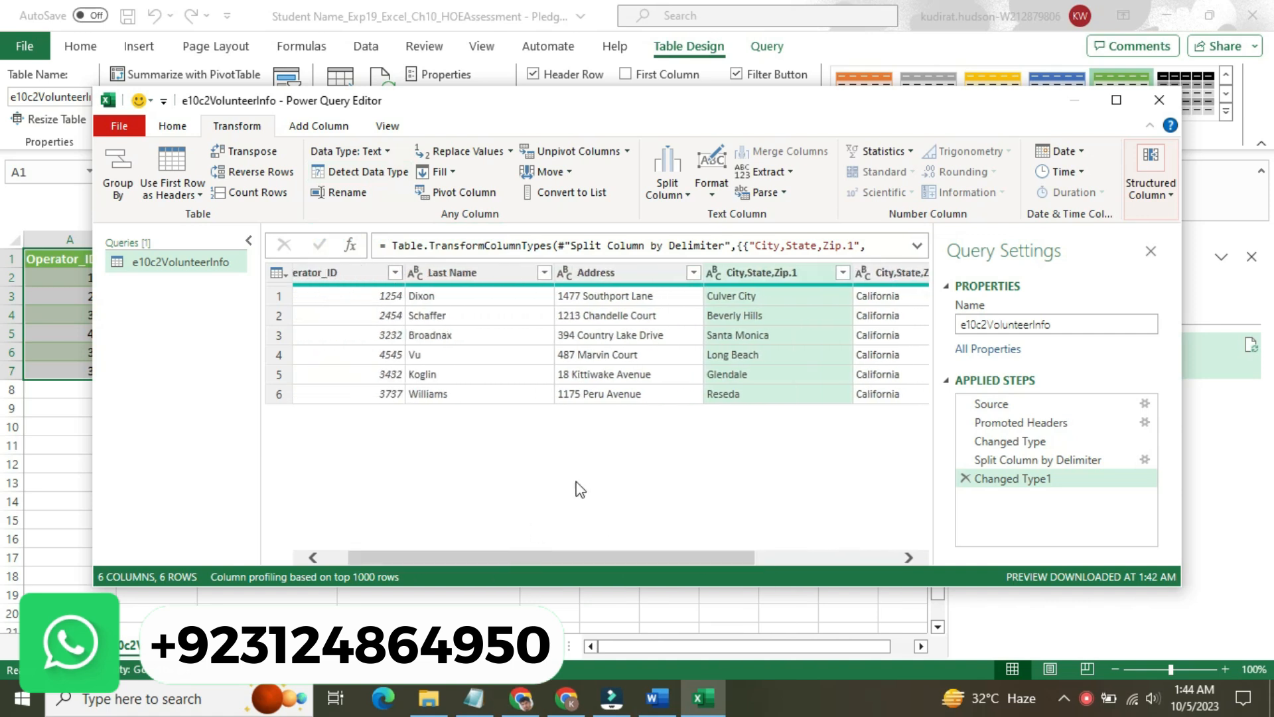
left_click(843, 272)
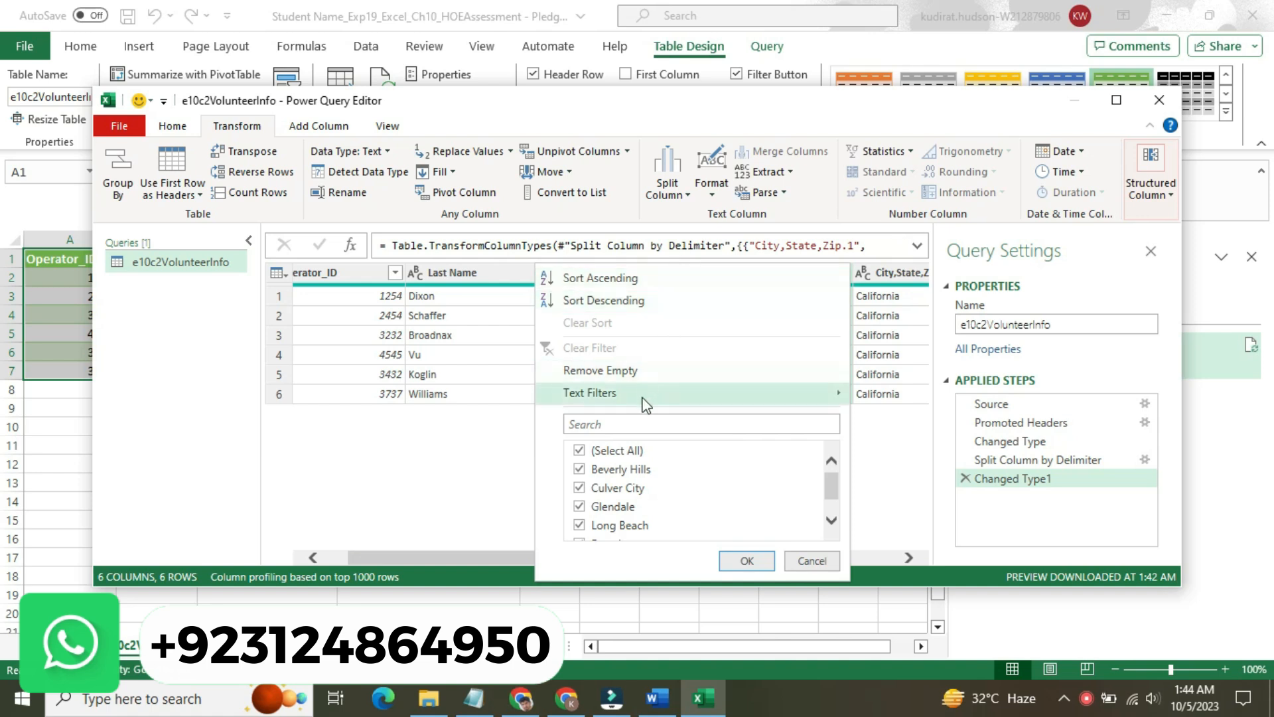
left_click(637, 427)
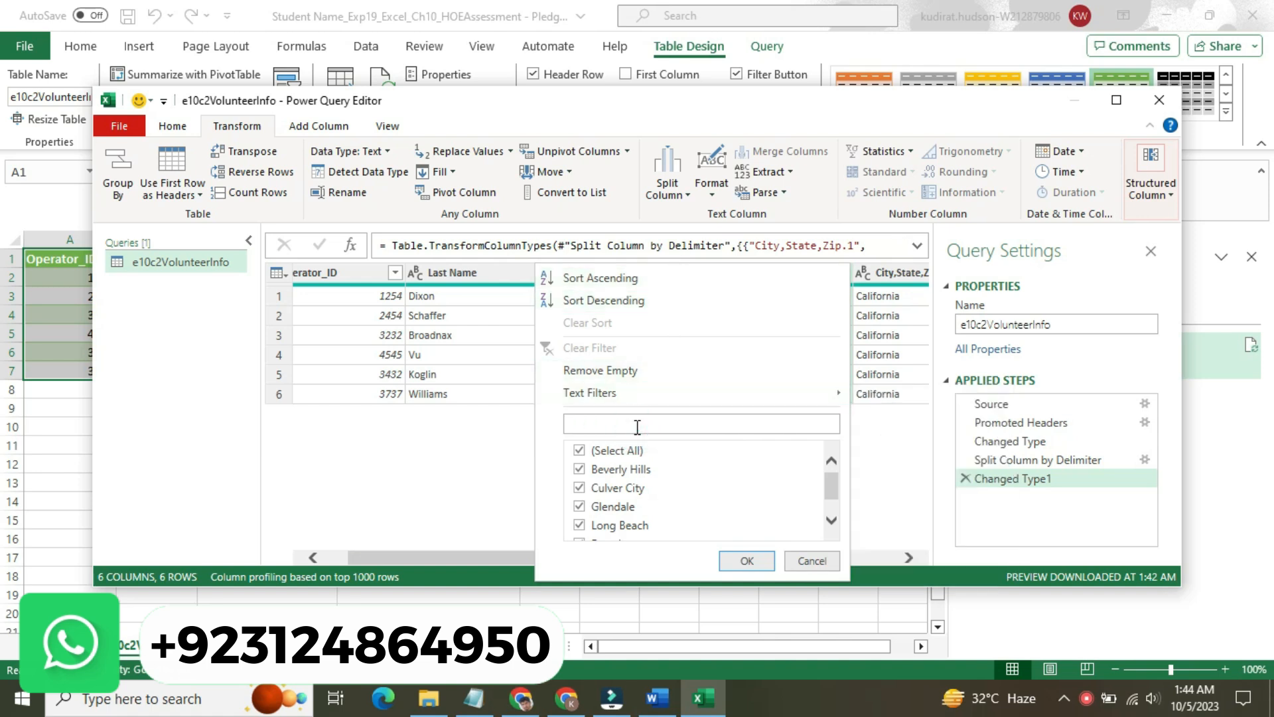
type("cit")
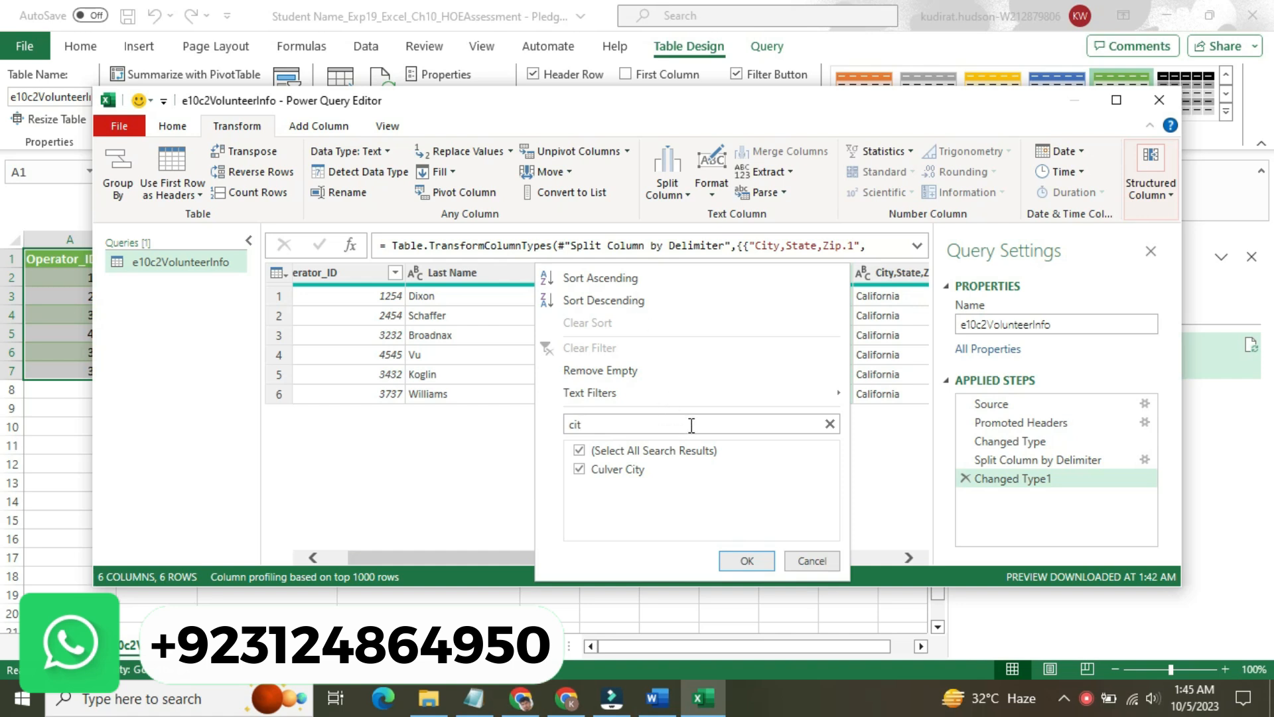
key("Escape")
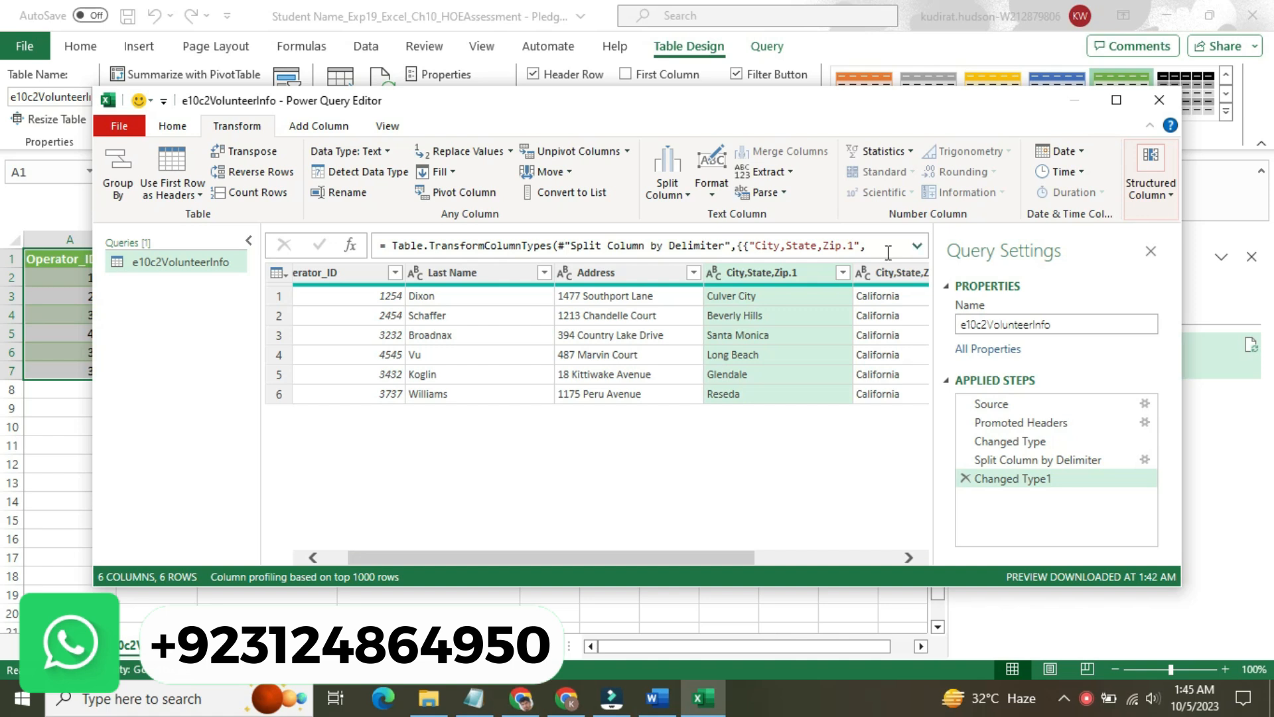
Step: Close the Power Query Editor and load the e10c2VolunteerInfo query with the split columns into the worksheet
left_click(170, 129)
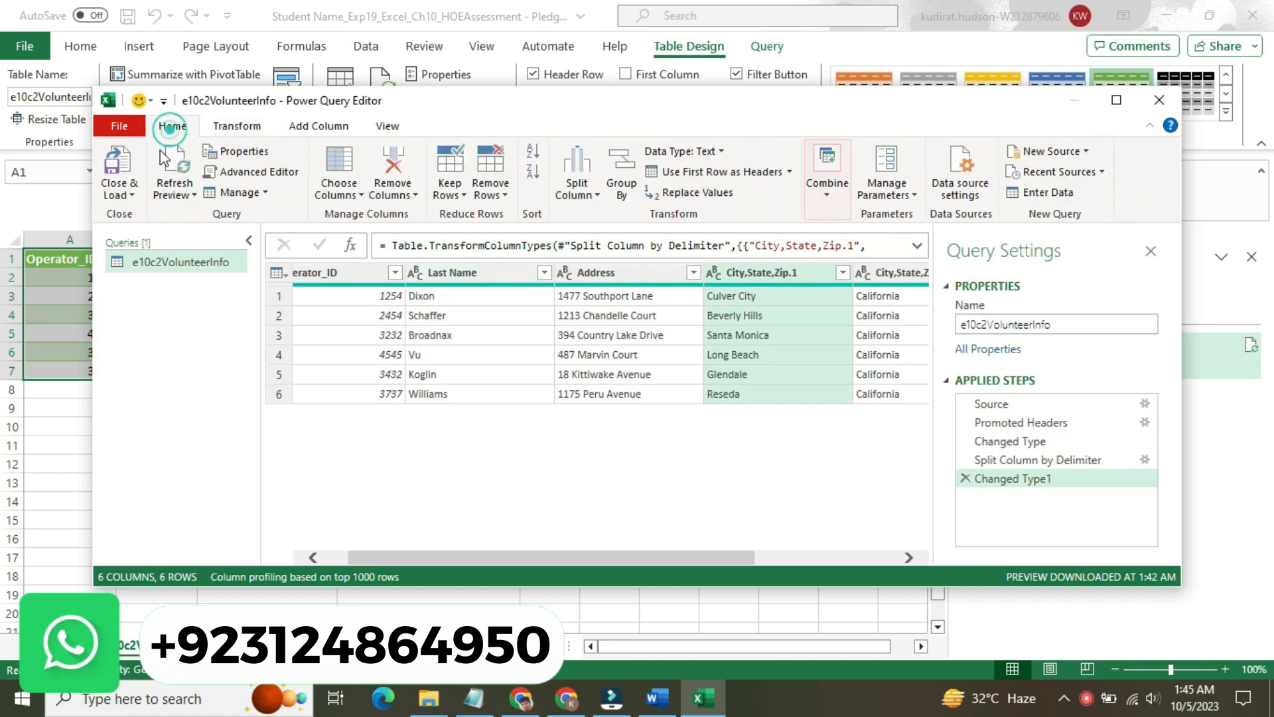
left_click(119, 194)
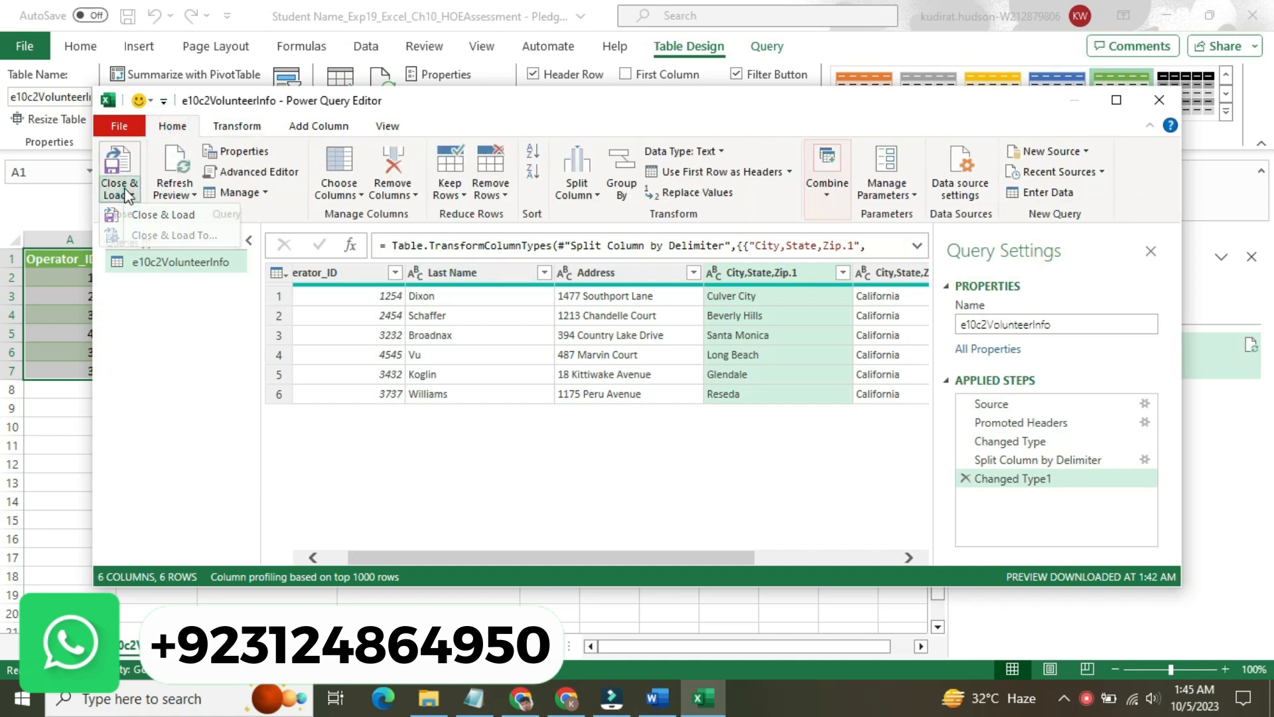
left_click(133, 195)
left_click(177, 215)
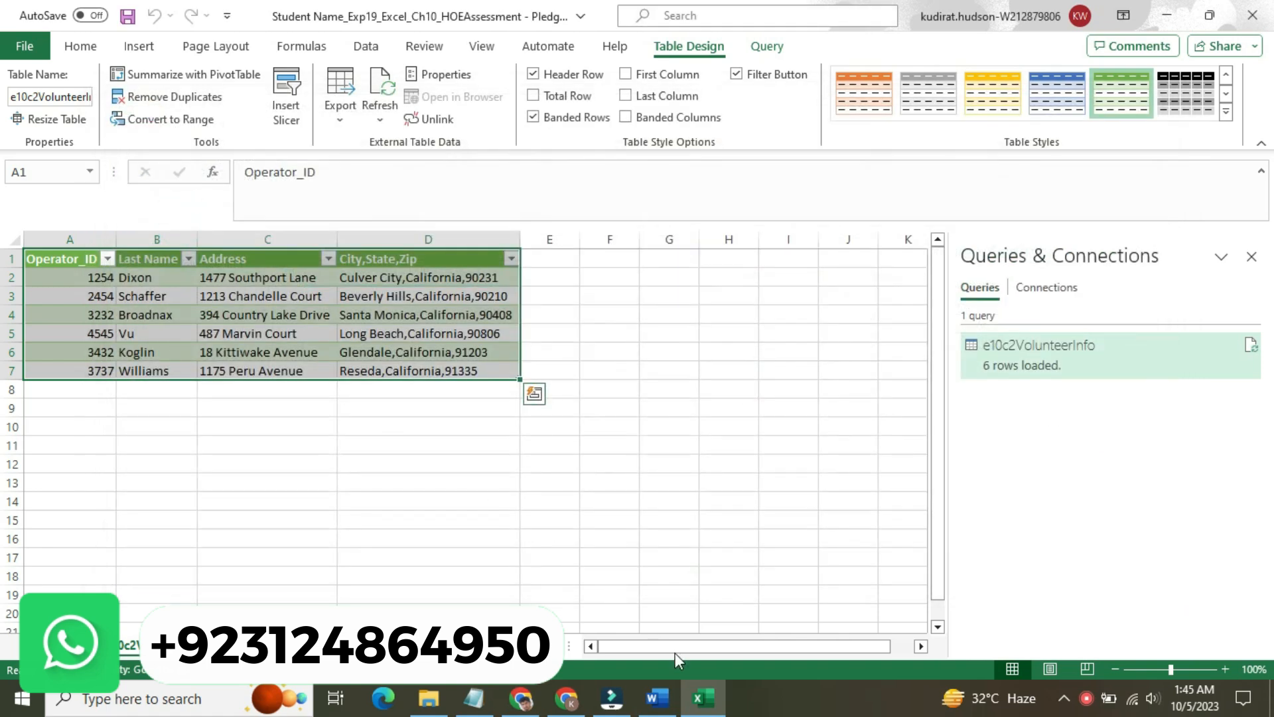
Step: Switch to Word and reread the step 2 instructions on splitting the column and editing its headings
left_click(658, 712)
left_click(562, 412)
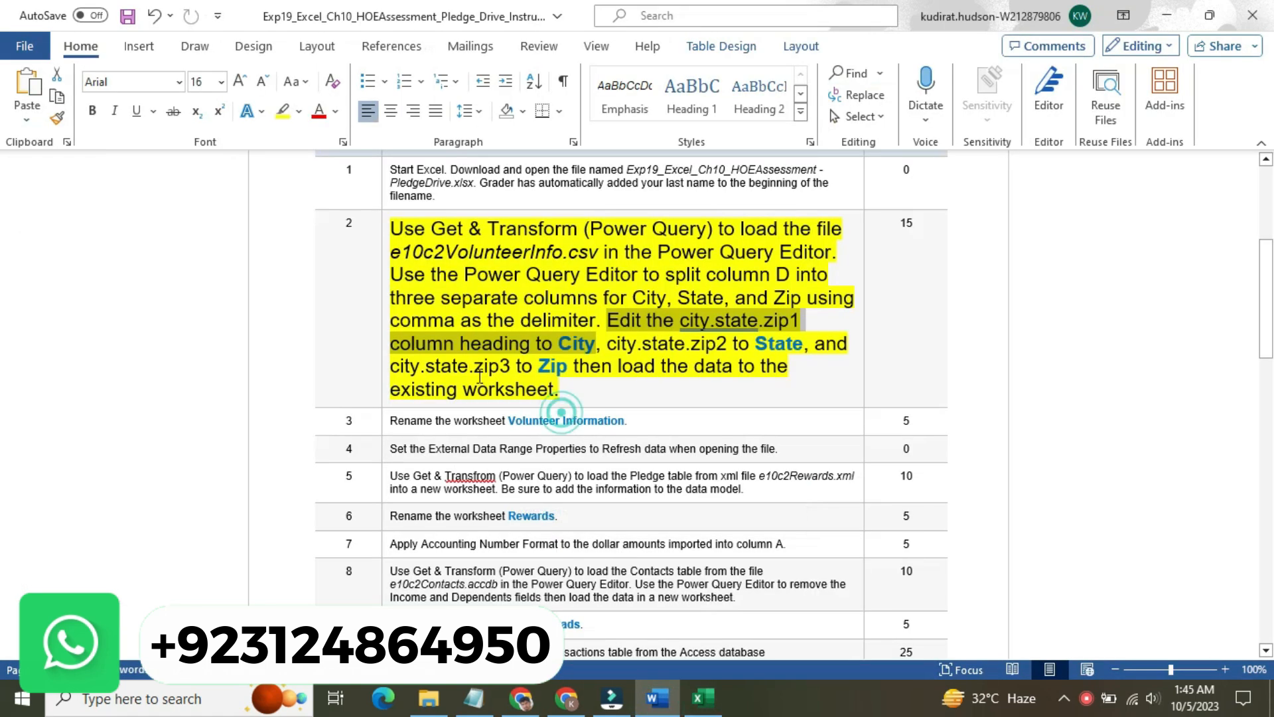
left_click(386, 307)
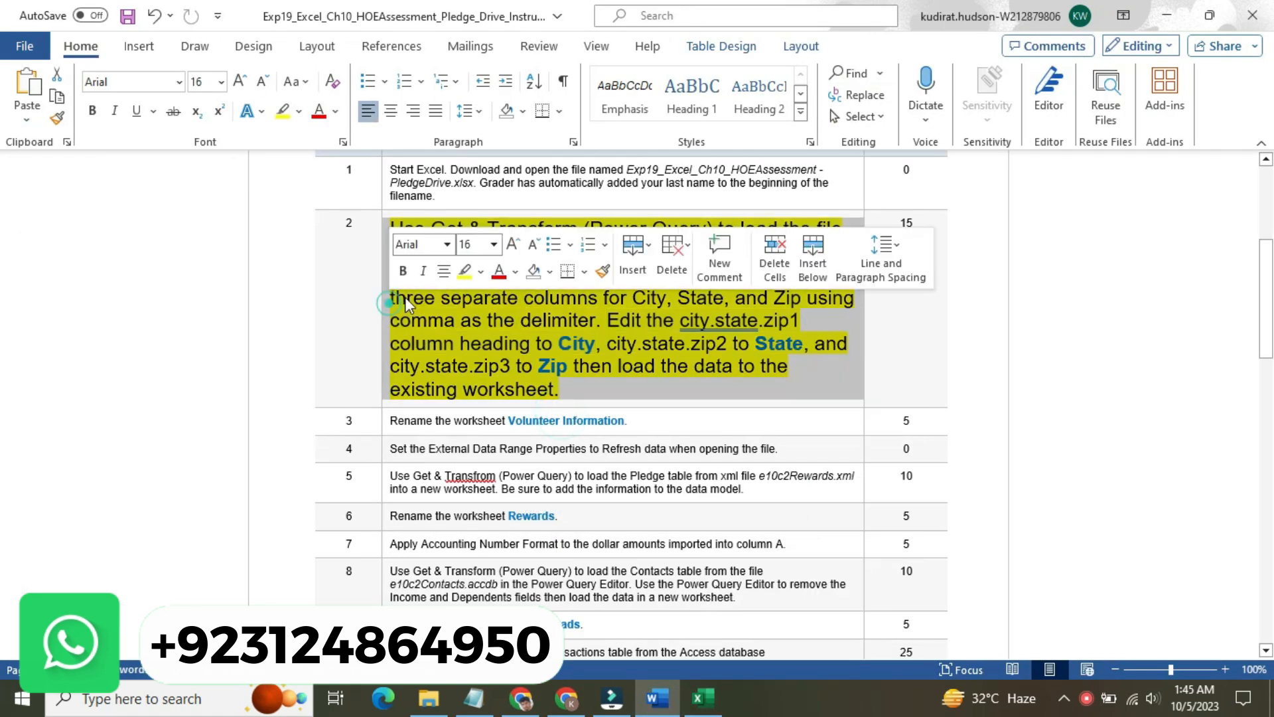
Step: Set the step 2 instruction text back to 9 pt and remove its highlight
left_click(493, 244)
left_click(490, 299)
left_click(481, 271)
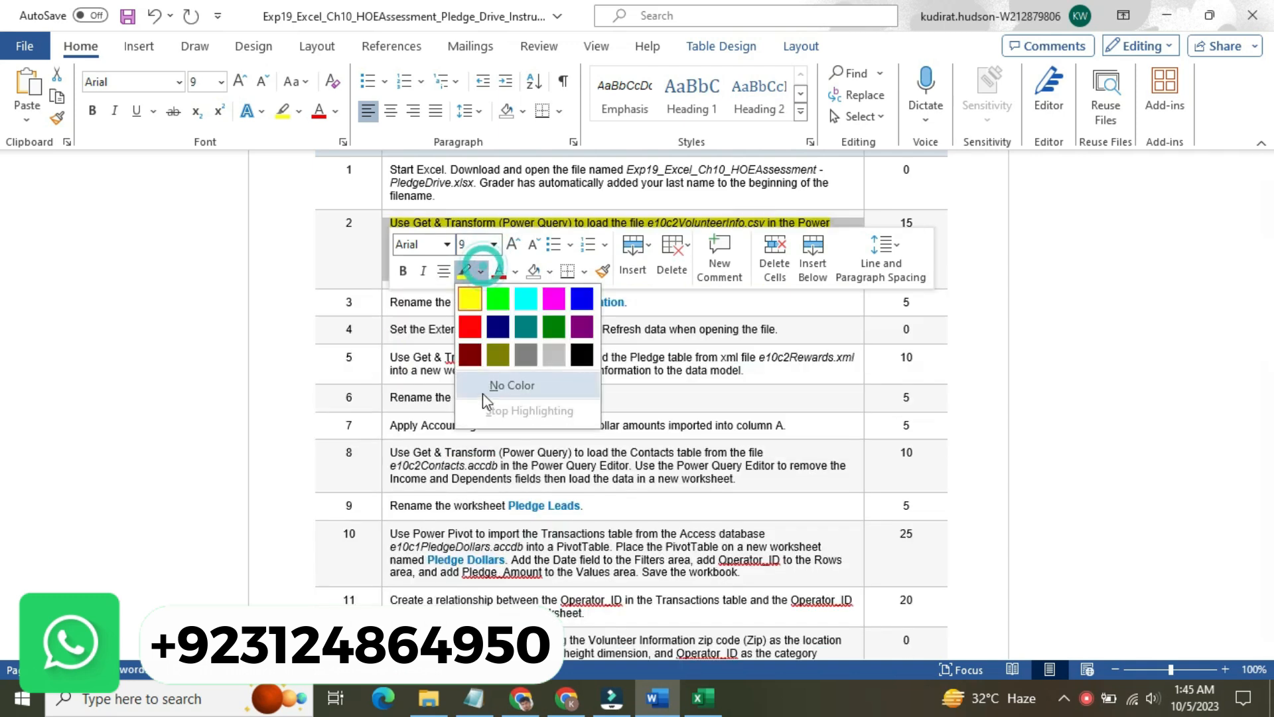
left_click(491, 381)
Step: Enlarge the step 3 instruction on renaming the worksheet to 16 pt and highlight it in yellow
left_click(387, 304)
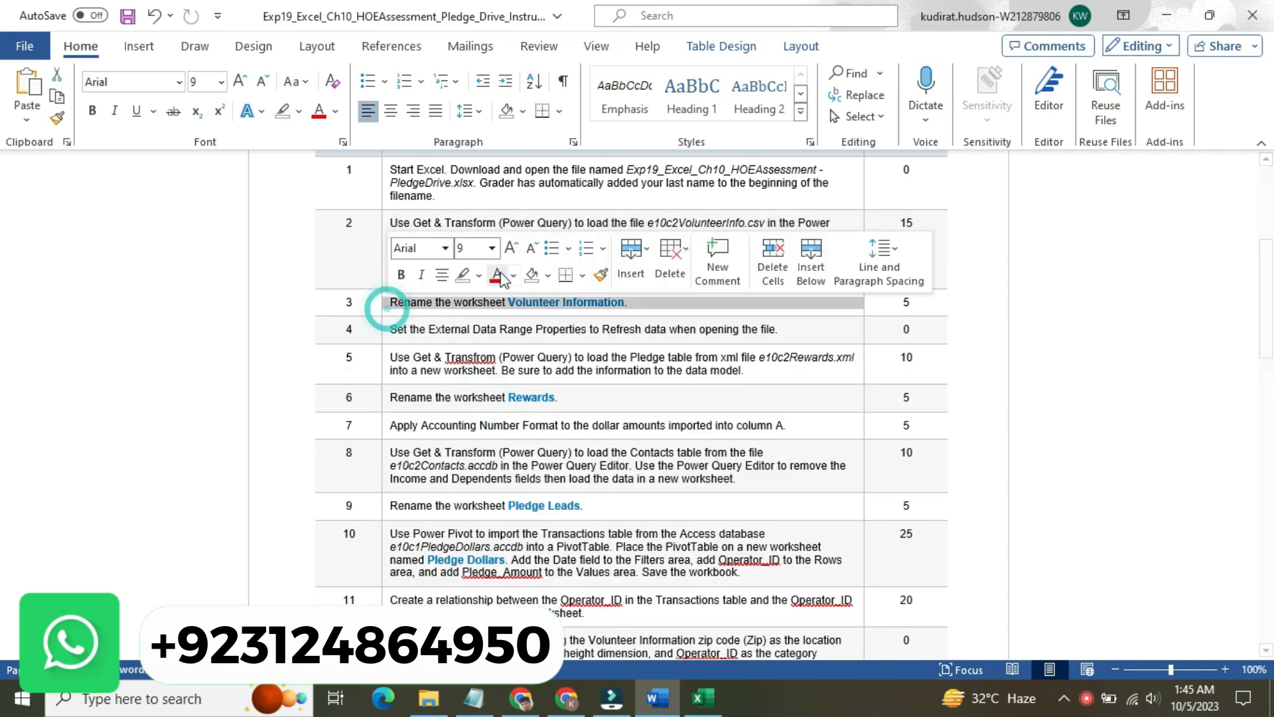
left_click(492, 246)
left_click(472, 401)
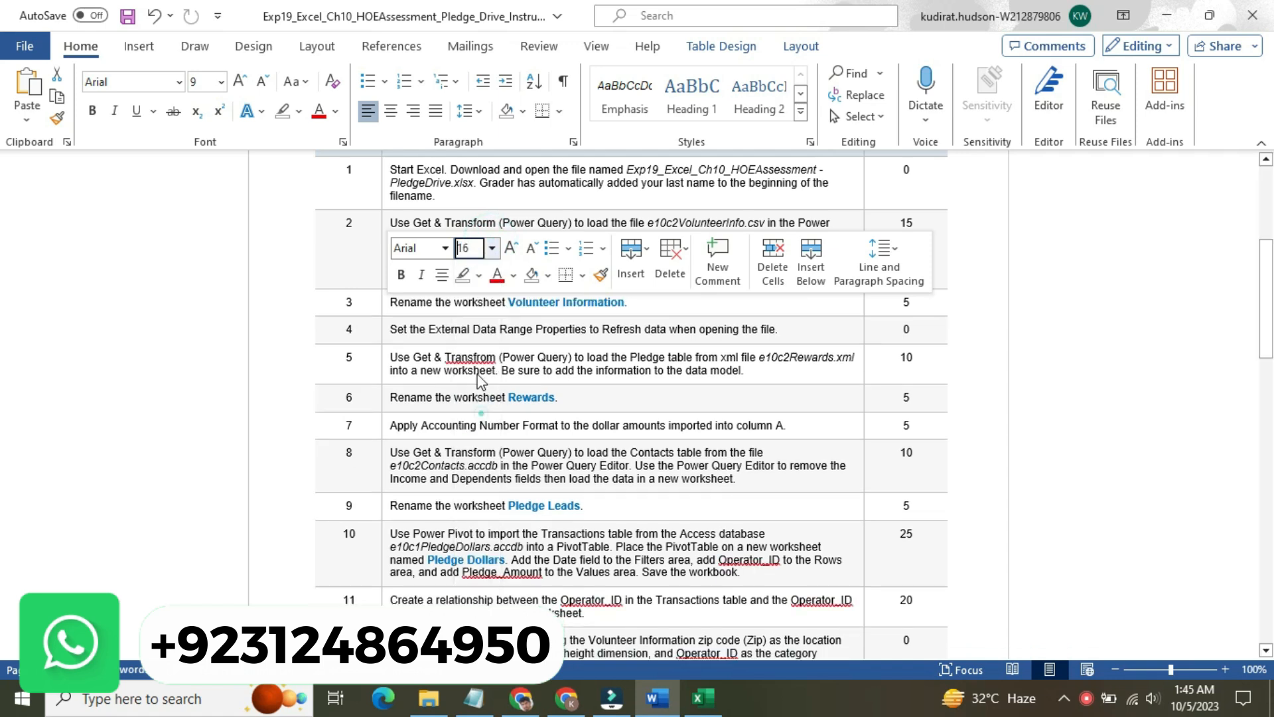
left_click(478, 276)
left_click(468, 303)
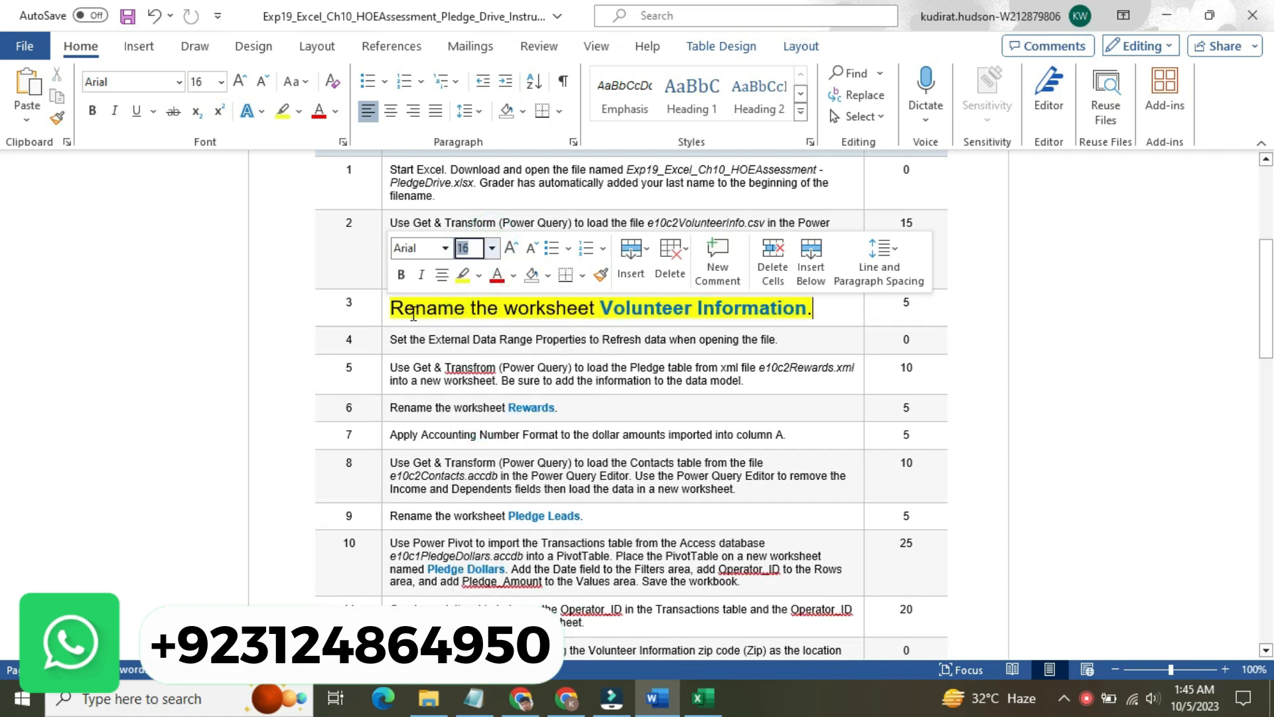
left_click(416, 308)
Step: Copy the name Volunteer Information from step 3, switch to Excel and rename the e10c2VolunteerInfo worksheet to Volunteer Information
left_click_drag(600, 308, 810, 308)
left_click(663, 307)
left_click_drag(600, 308, 778, 317)
left_click(775, 307)
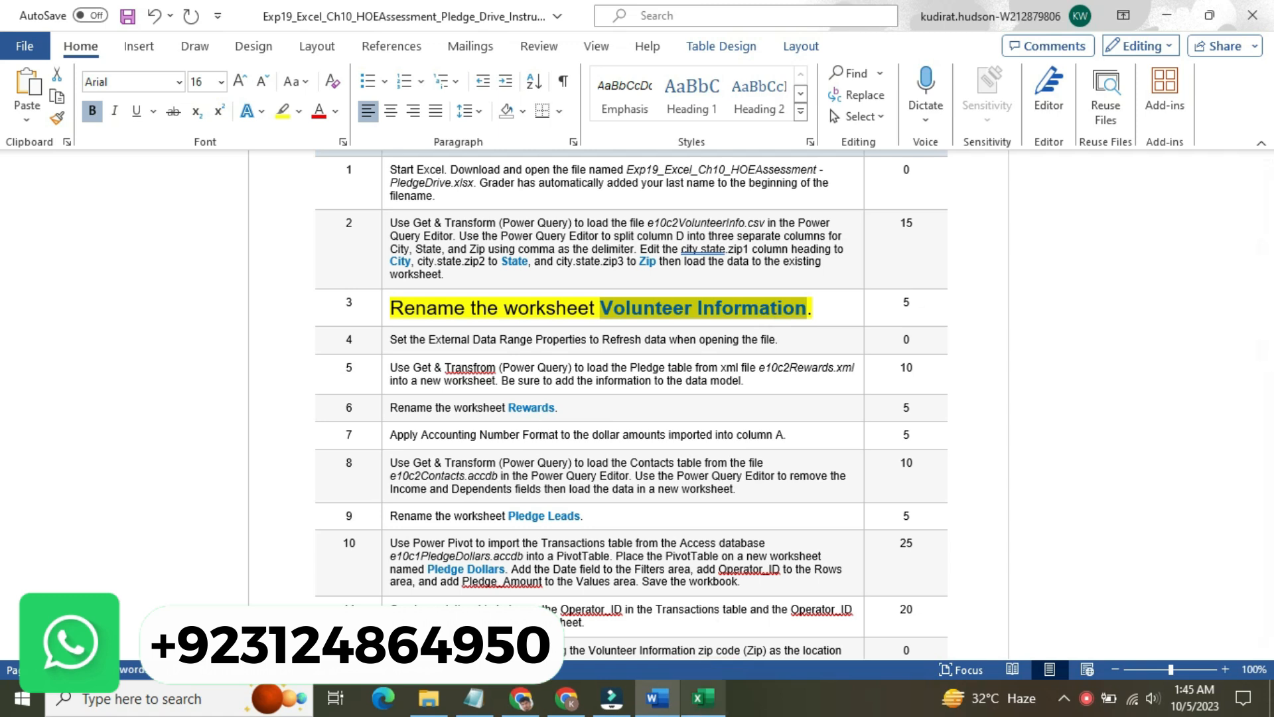
left_click(703, 697)
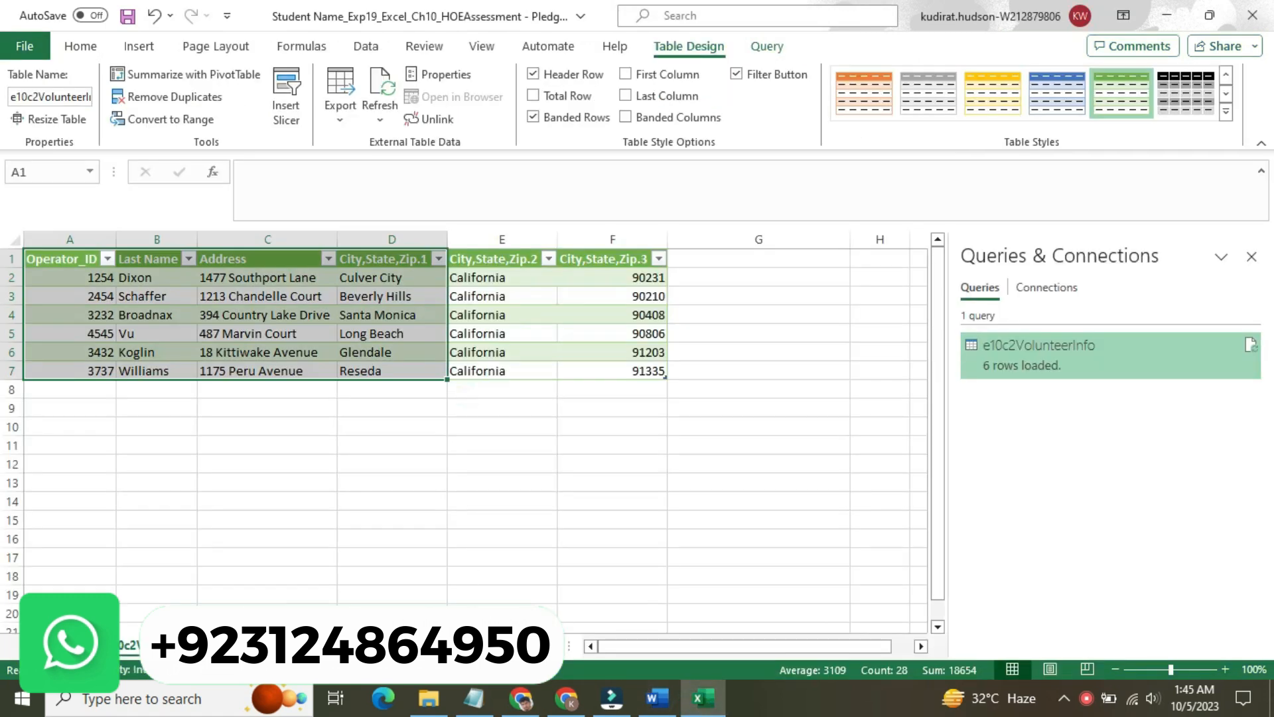
double_click(159, 645)
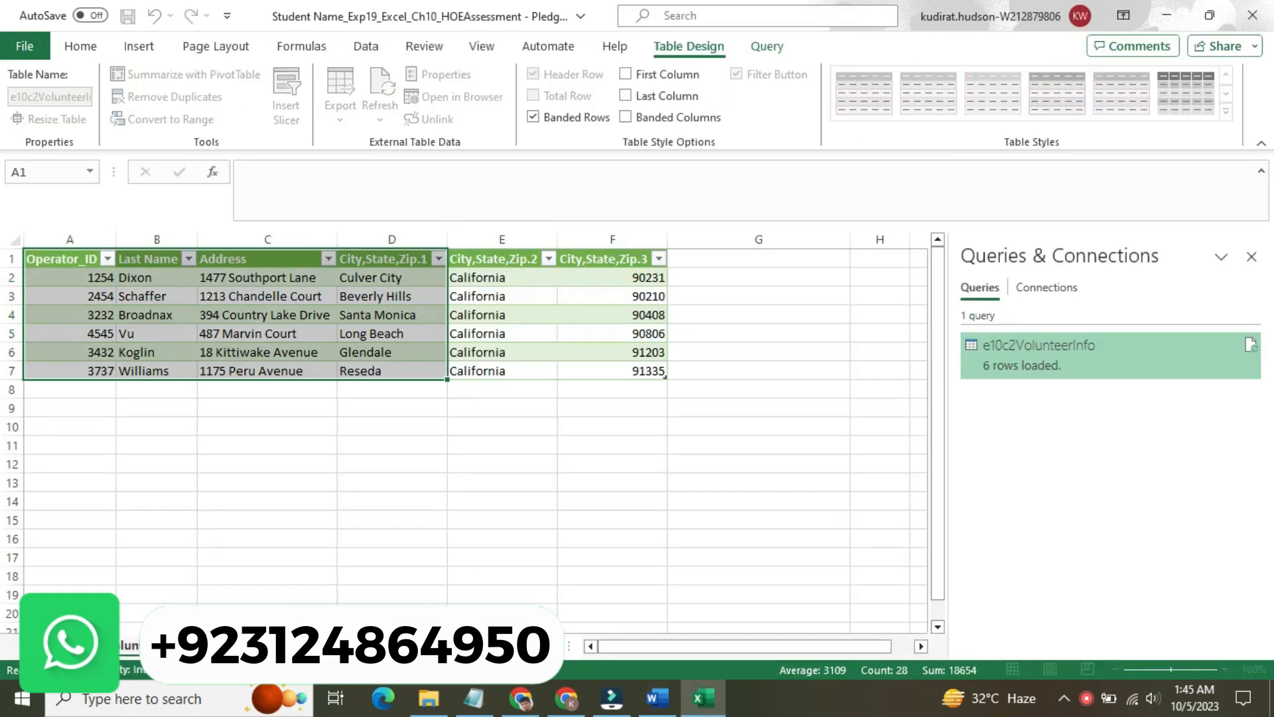
key("Return")
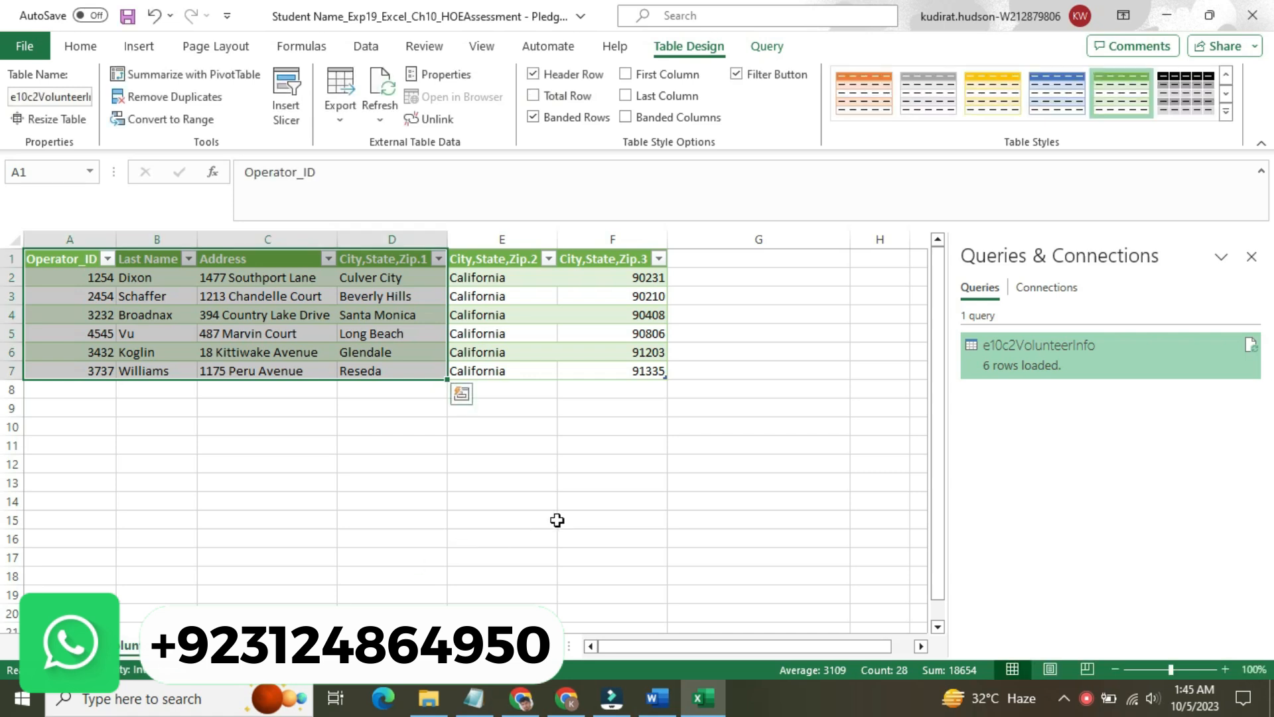
left_click(555, 519)
Step: Switch to Word, set the step 3 instruction text back to 9 pt and remove its highlight
left_click(658, 707)
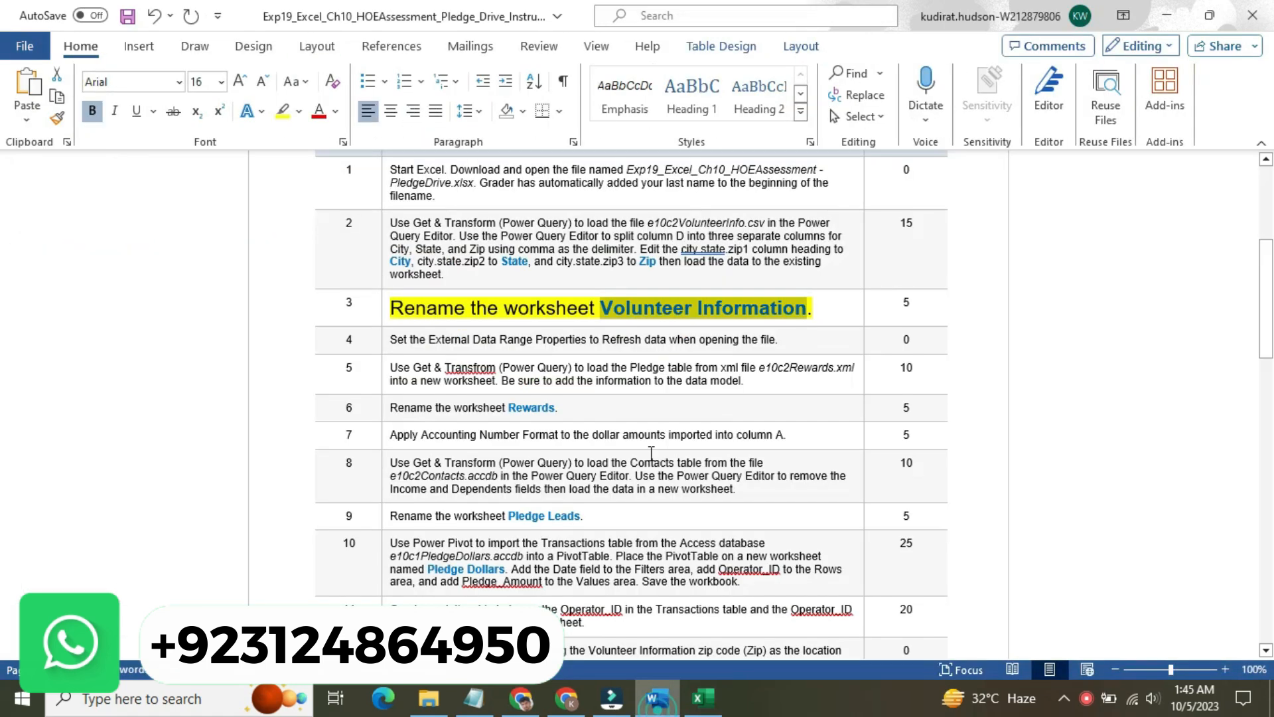
left_click(379, 316)
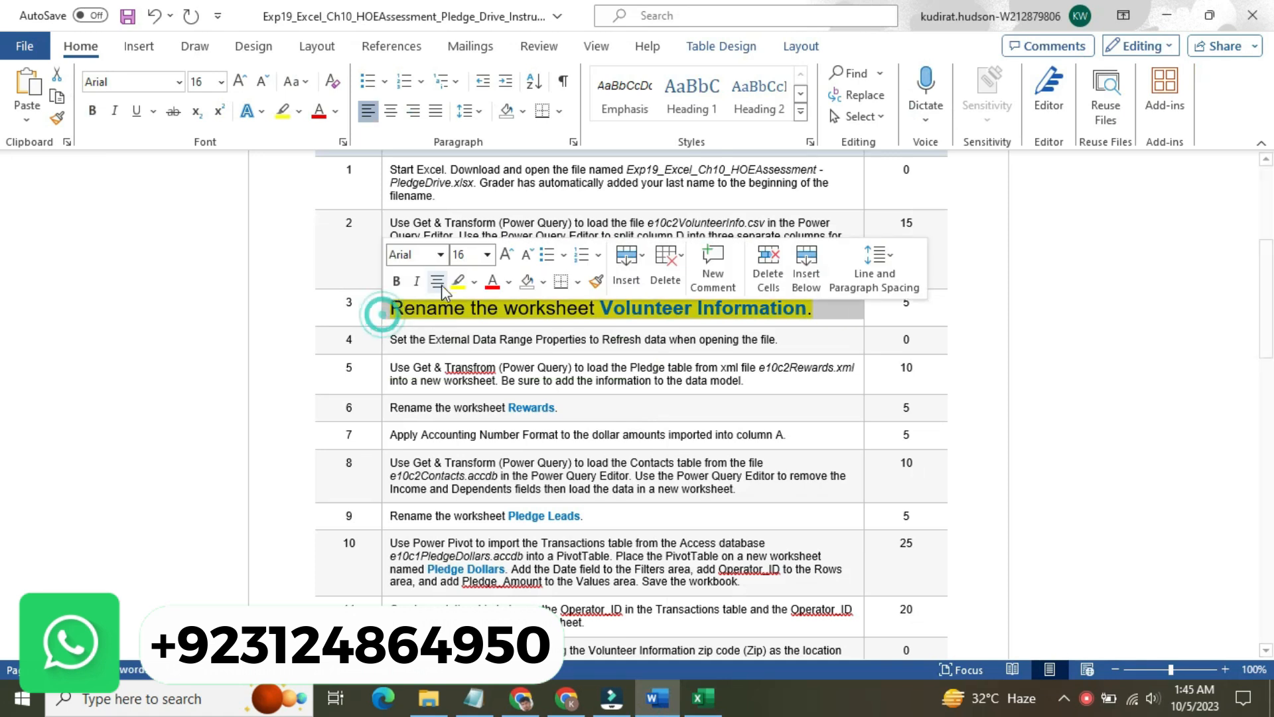
left_click(487, 255)
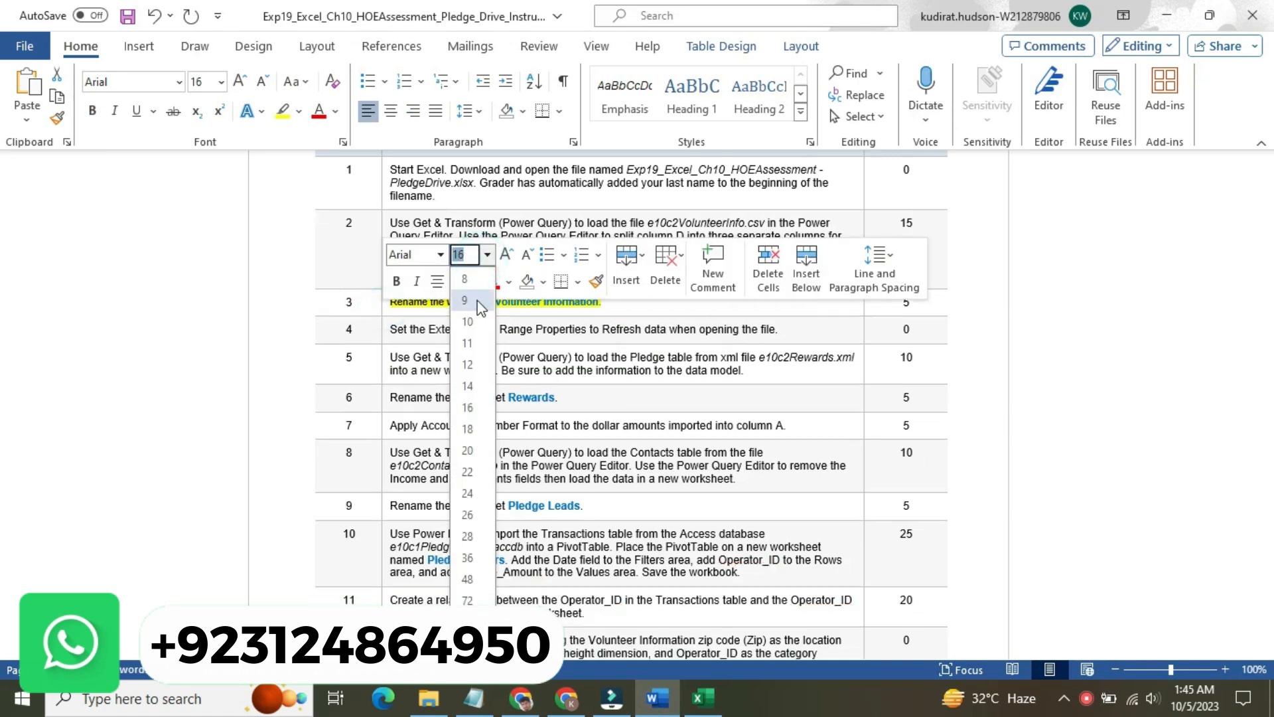
left_click(465, 300)
left_click(474, 282)
left_click(492, 394)
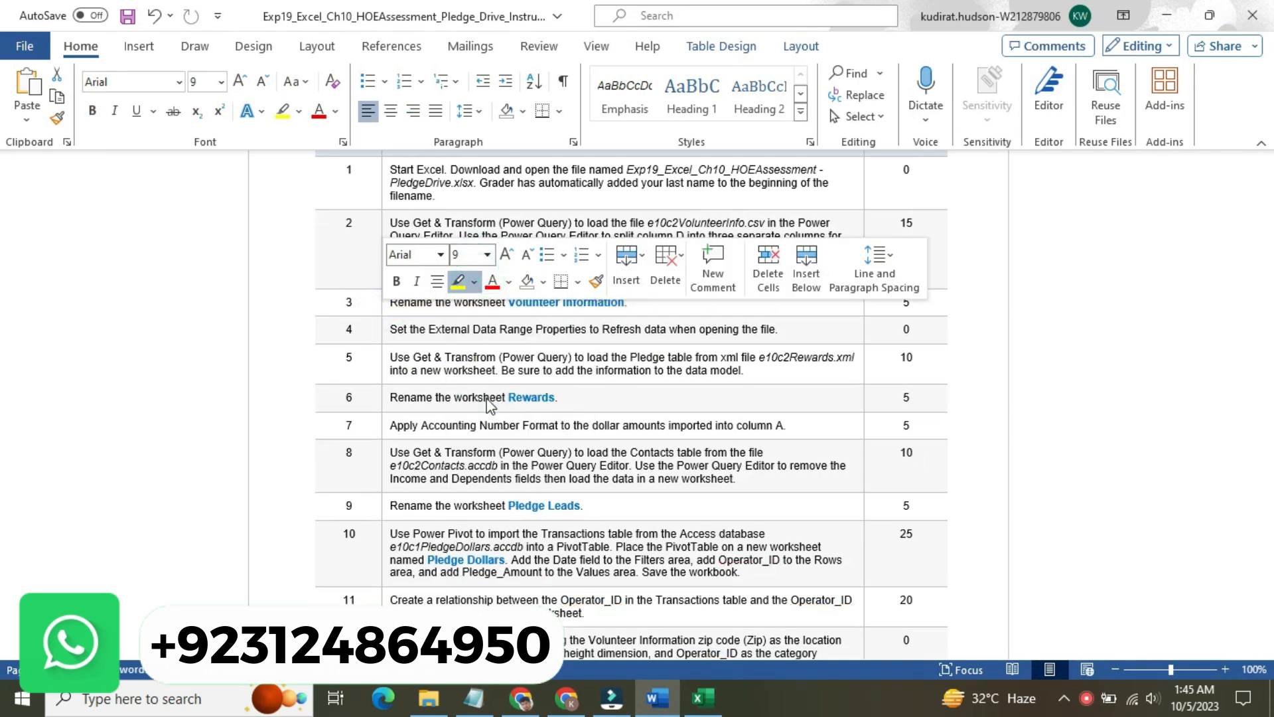
Step: Enlarge the step 4 instruction on External Data Range Properties to 16 pt and highlight it in yellow
left_click(386, 330)
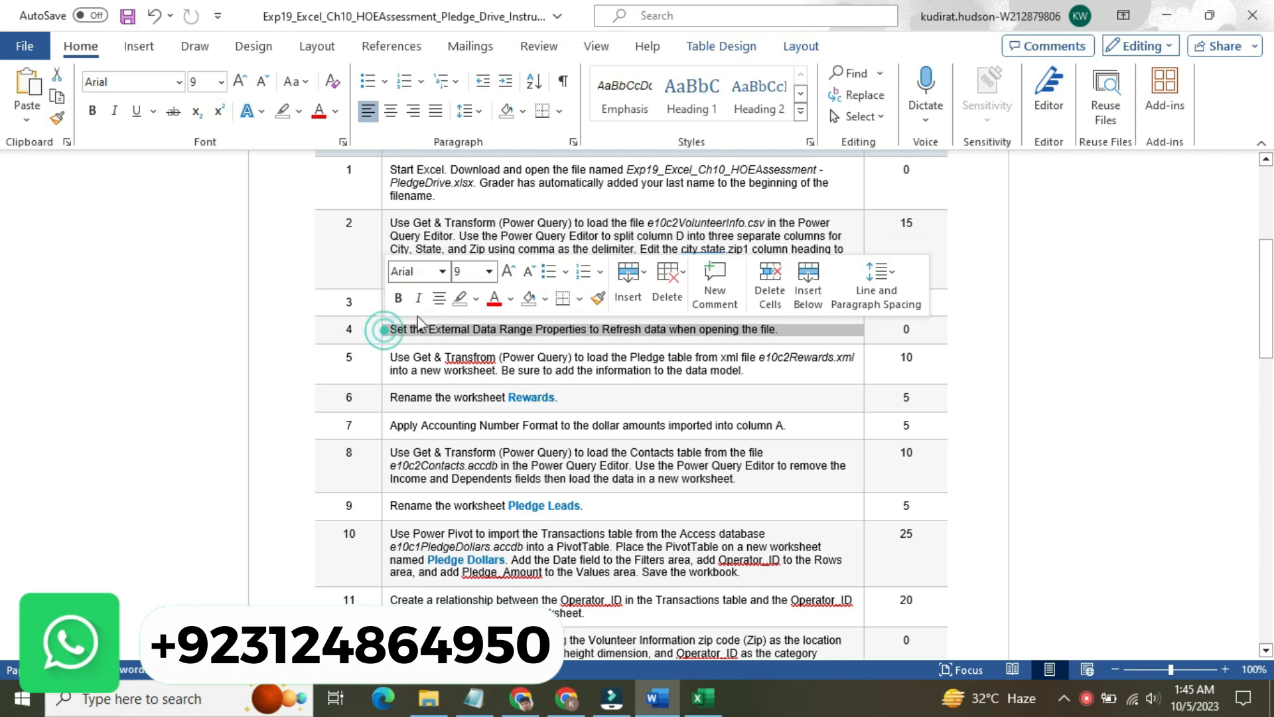
left_click(489, 271)
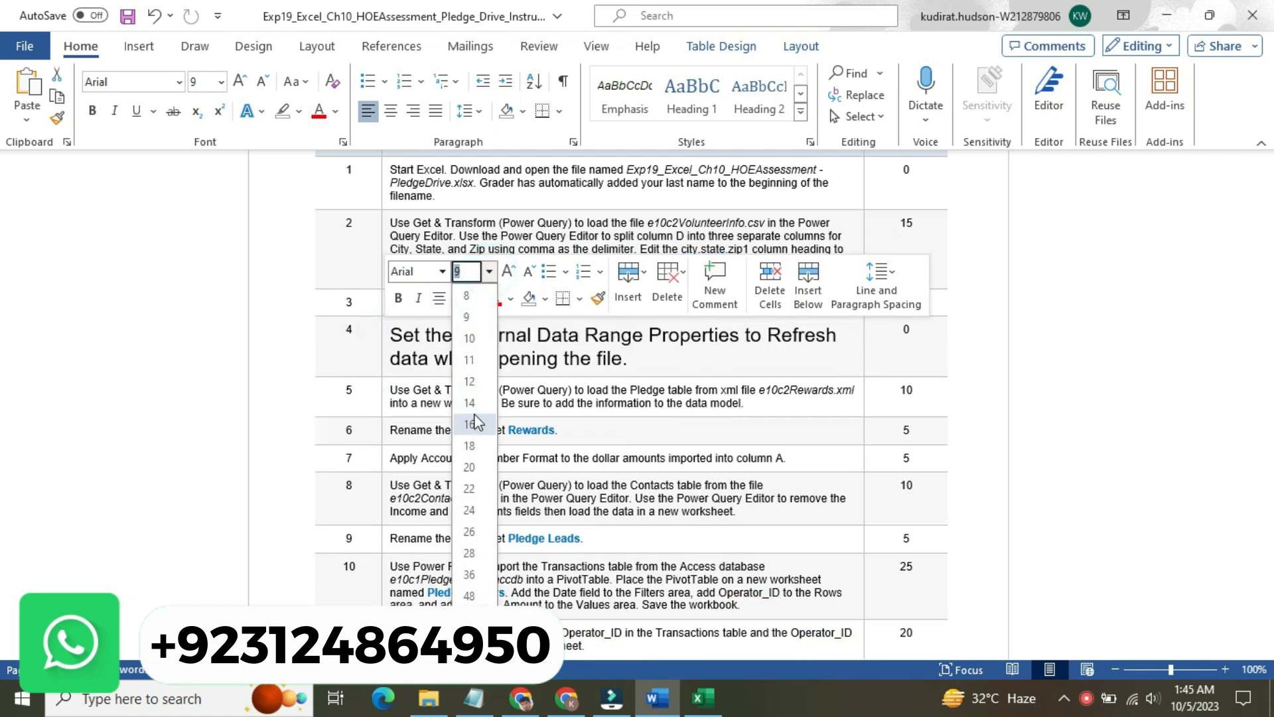
left_click(476, 423)
left_click(460, 298)
left_click(416, 337)
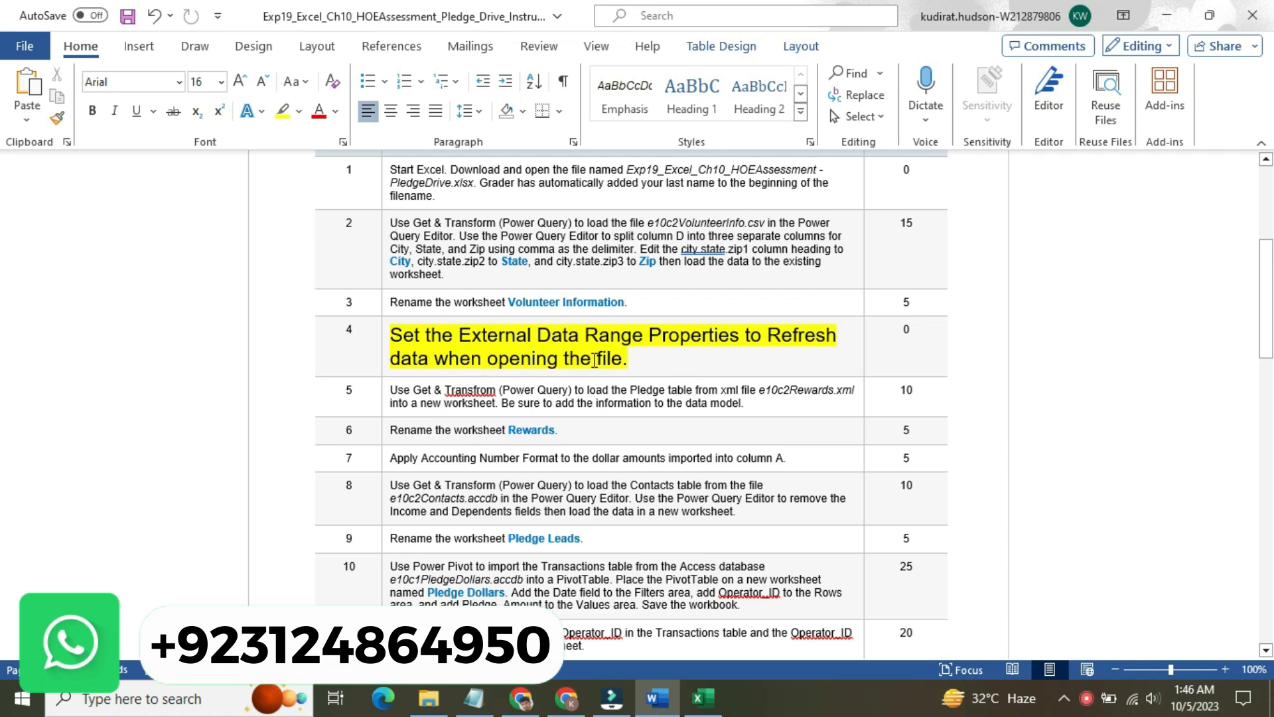
mouse_move(1267, 272)
left_mouse_down()
mouse_move(1267, 427)
mouse_move(1261, 199)
left_mouse_up()
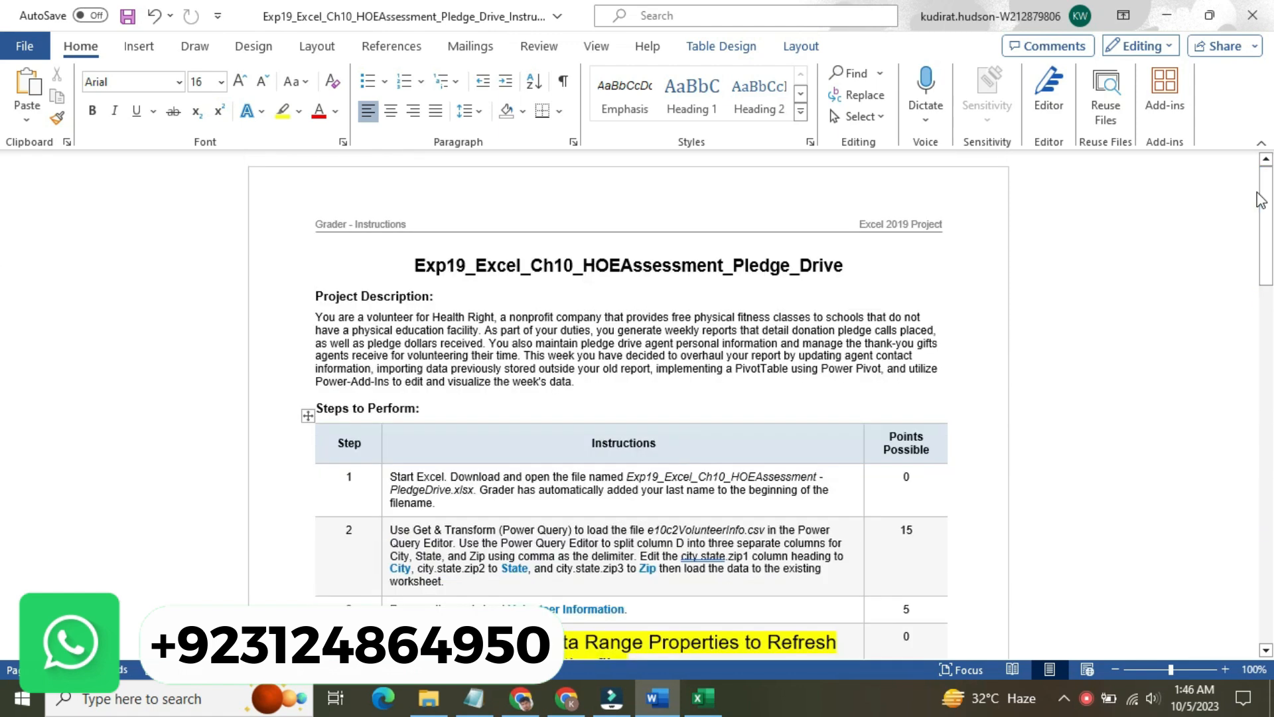